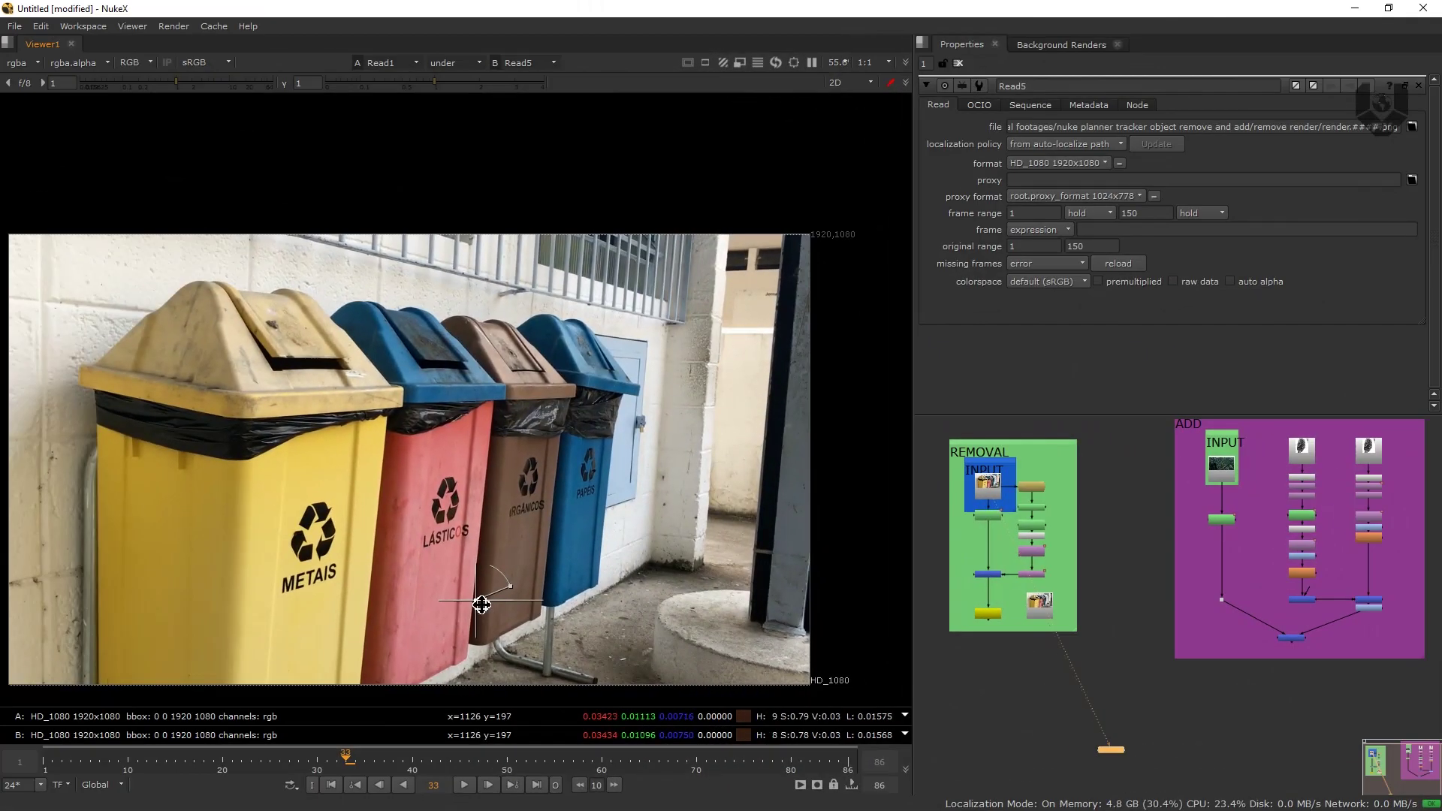
- Compare the original trash-bin footage with the rendered logo removal by moving the viewer wipe across the bins
{"action": "left_click_drag", "start_coordinate": [456, 611], "coordinate": [558, 510]}
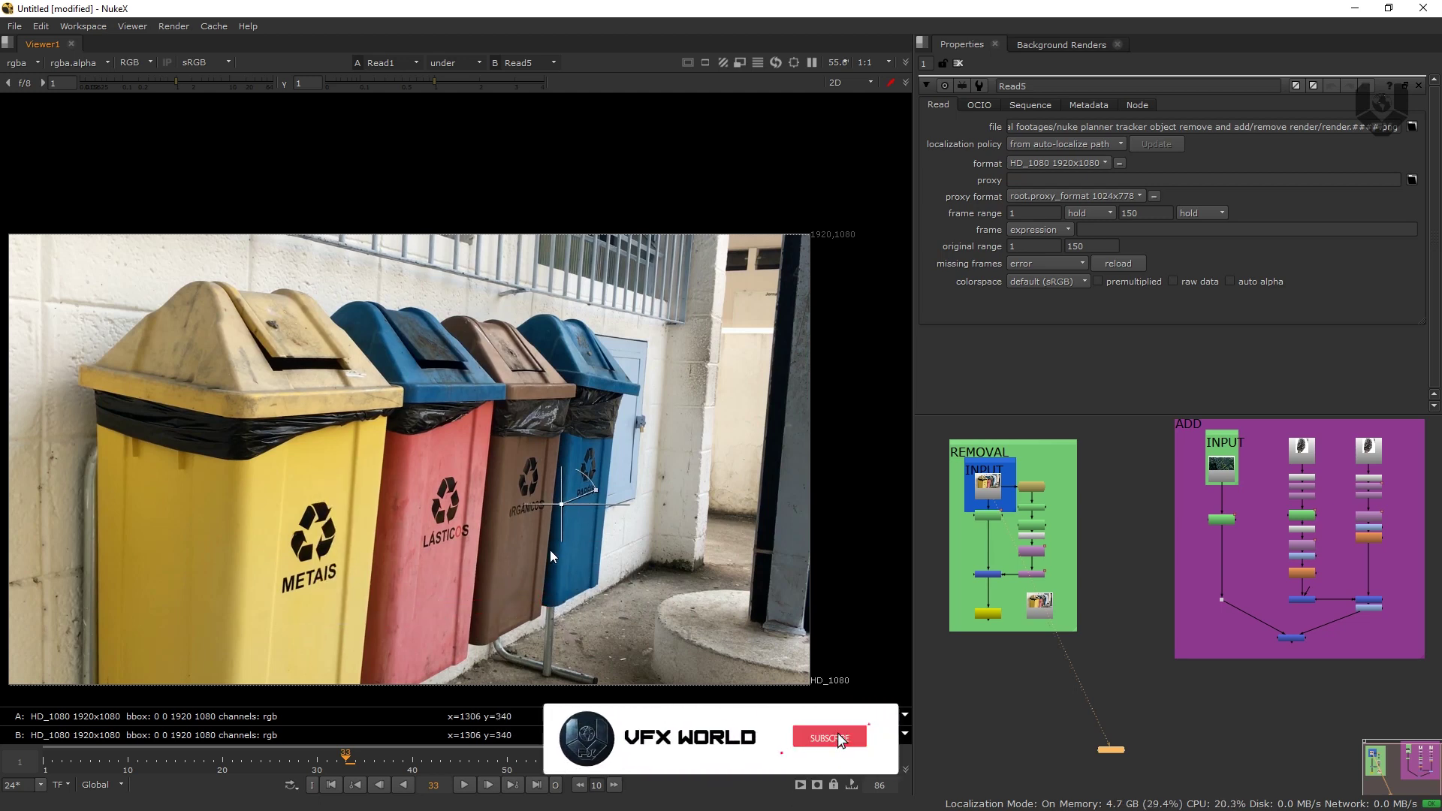
{"action": "middle_click_drag", "start_coordinate": [592, 579], "coordinate": [656, 585]}
{"action": "left_click_drag", "start_coordinate": [635, 511], "coordinate": [514, 591]}
{"action": "middle_click_drag", "start_coordinate": [458, 616], "coordinate": [340, 571]}
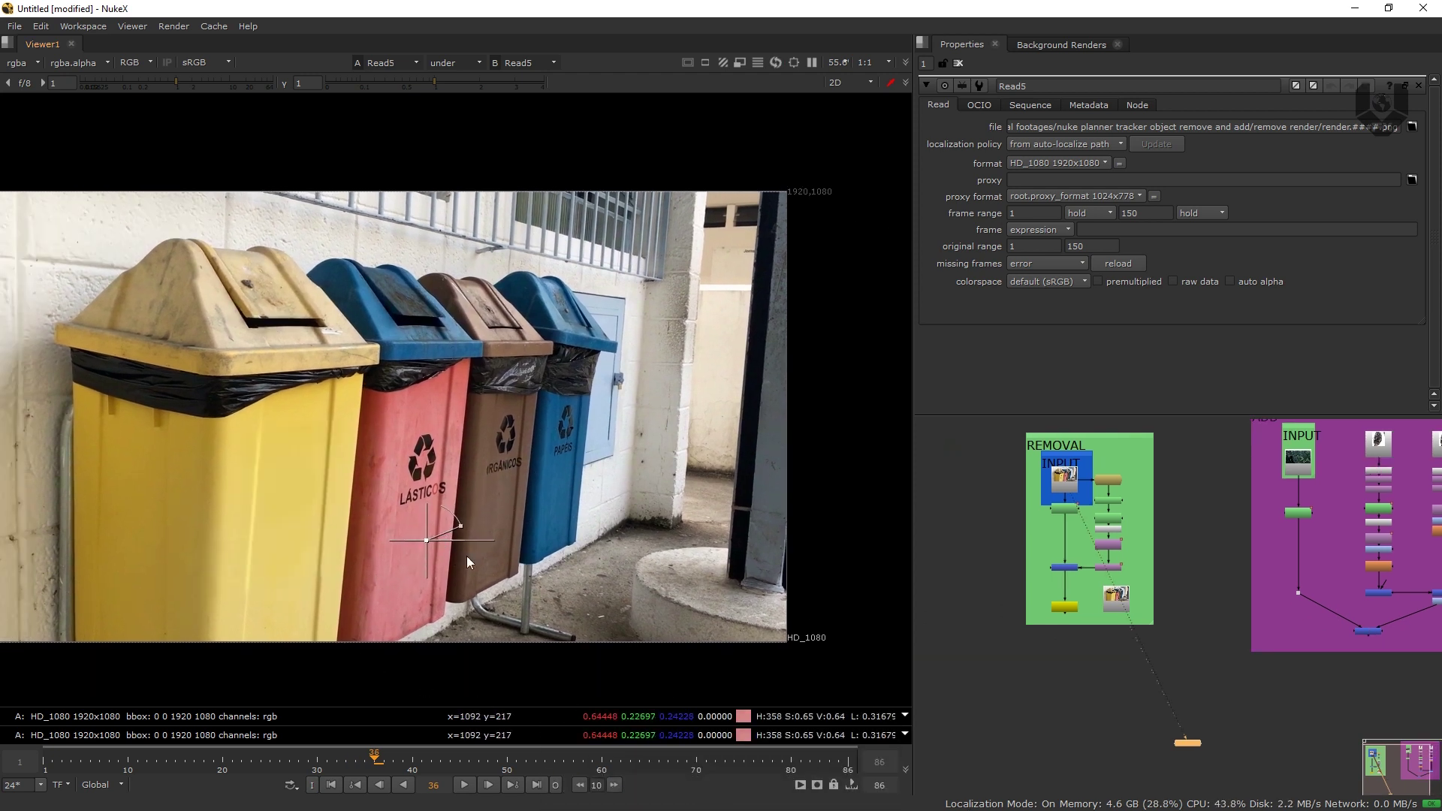
{"action": "key", "text": "1"}
{"action": "left_click_drag", "start_coordinate": [429, 547], "coordinate": [554, 556]}
- Duplicate the trash-bin footage Read node from the REMOVAL group into the empty area of the node graph beyond the ADD group
{"action": "middle_click_drag", "start_coordinate": [1094, 636], "coordinate": [981, 640]}
{"action": "scroll", "coordinate": [1100, 643], "scroll_direction": "down", "scroll_amount": 2}
{"action": "middle_click_drag", "start_coordinate": [1269, 608], "coordinate": [1156, 618]}
{"action": "key", "text": "space"}
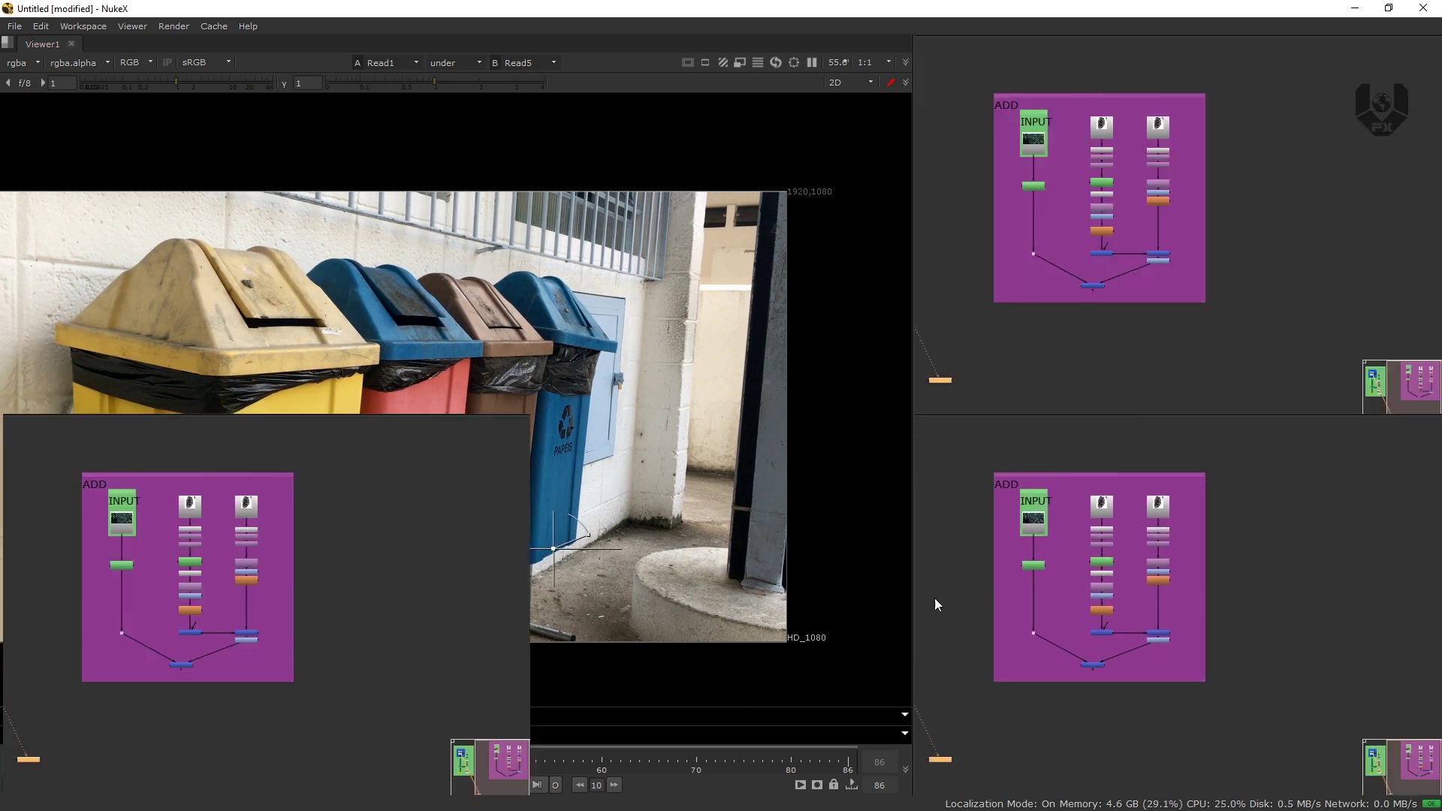
{"action": "scroll", "coordinate": [639, 548], "scroll_direction": "up", "scroll_amount": 1}
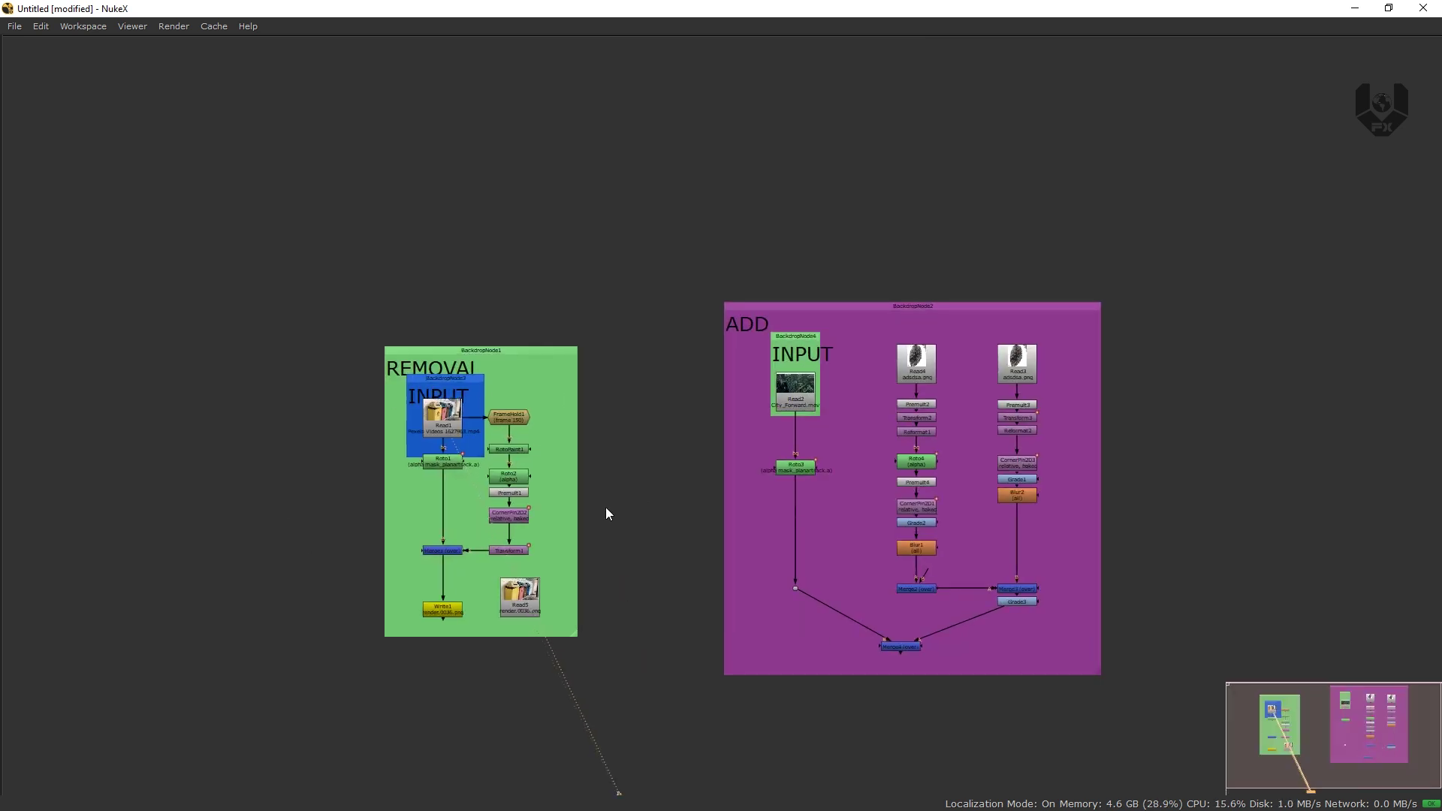
{"action": "left_click", "coordinate": [445, 412]}
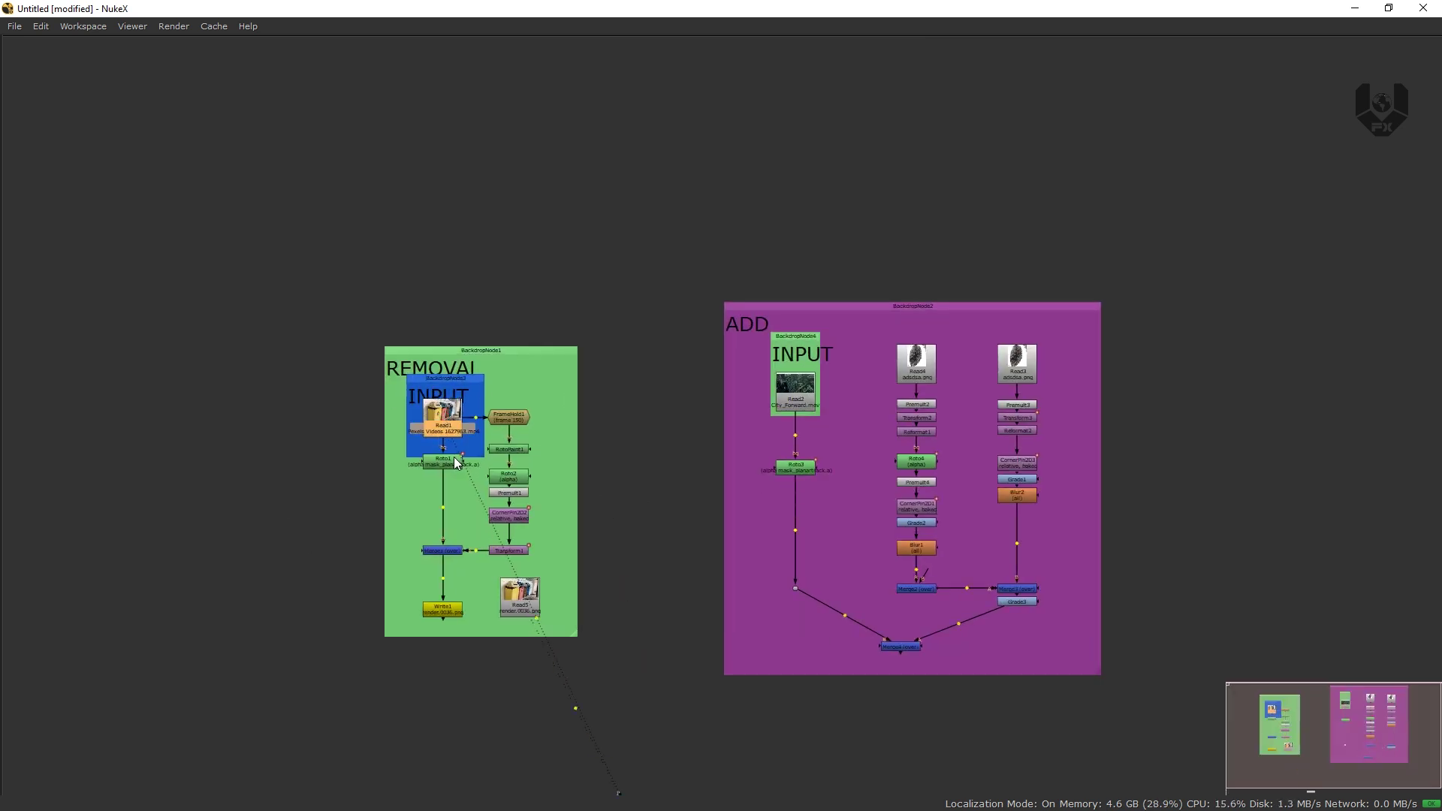
{"action": "middle_click_drag", "start_coordinate": [965, 471], "coordinate": [481, 494]}
{"action": "key", "text": "ctrl+v"}
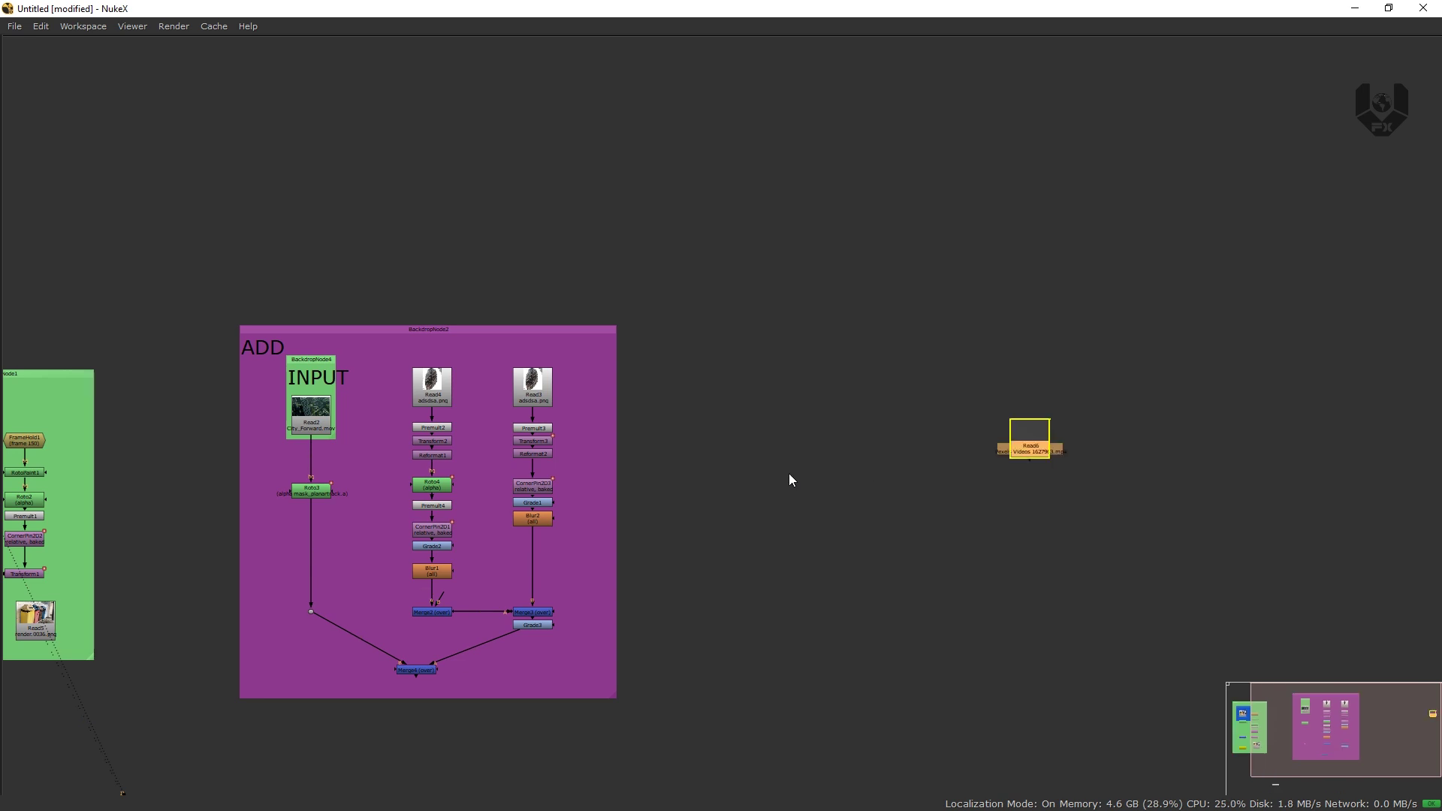
- Disable all nodes in the ADD and REMOVAL backdrop groups
{"action": "middle_click_drag", "start_coordinate": [789, 473], "coordinate": [900, 460]}
{"action": "left_click", "coordinate": [906, 457]}
{"action": "left_click", "coordinate": [620, 319]}
{"action": "key", "text": "d"}
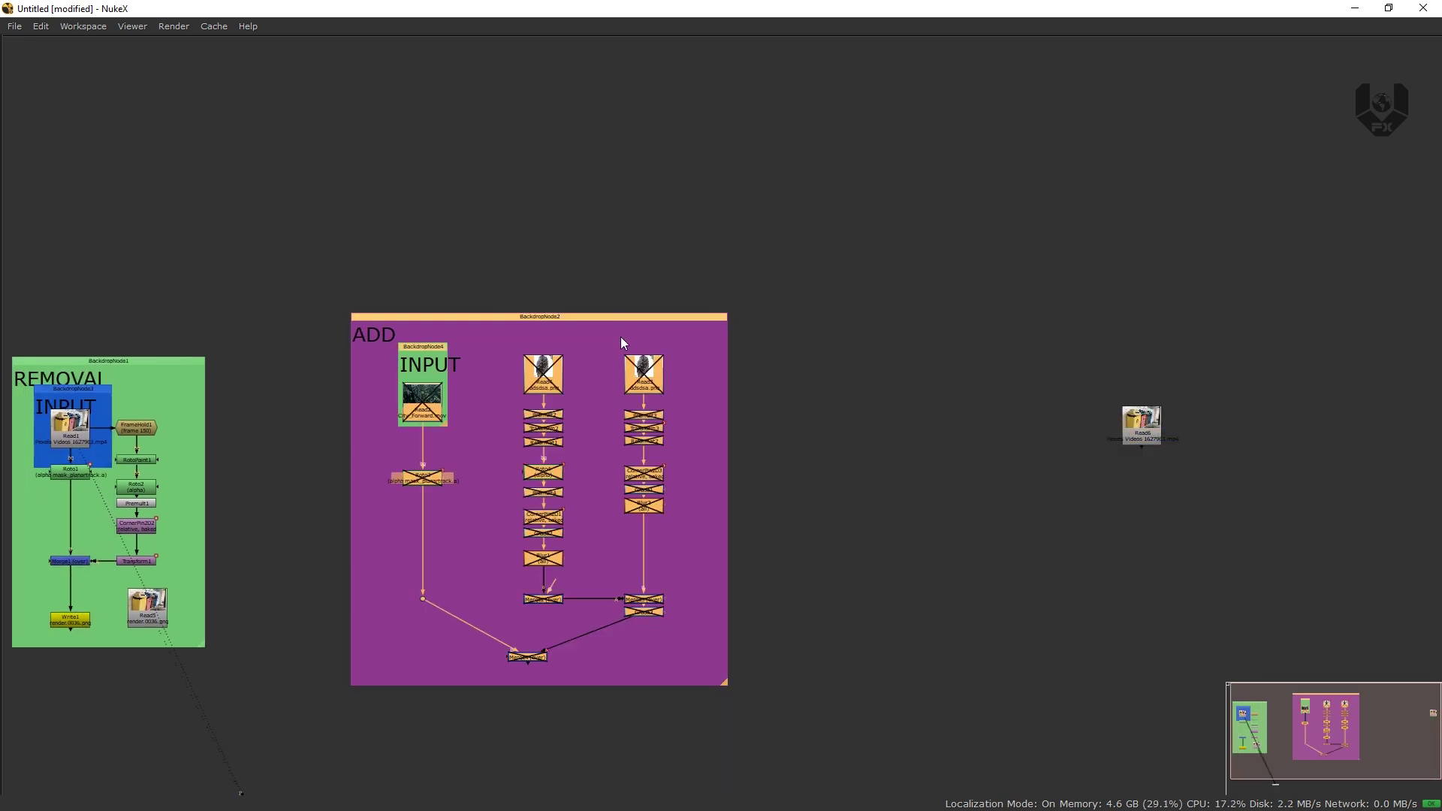
{"action": "left_click", "coordinate": [177, 362]}
{"action": "key", "text": "d"}
{"action": "middle_click_drag", "start_coordinate": [883, 417], "coordinate": [723, 428]}
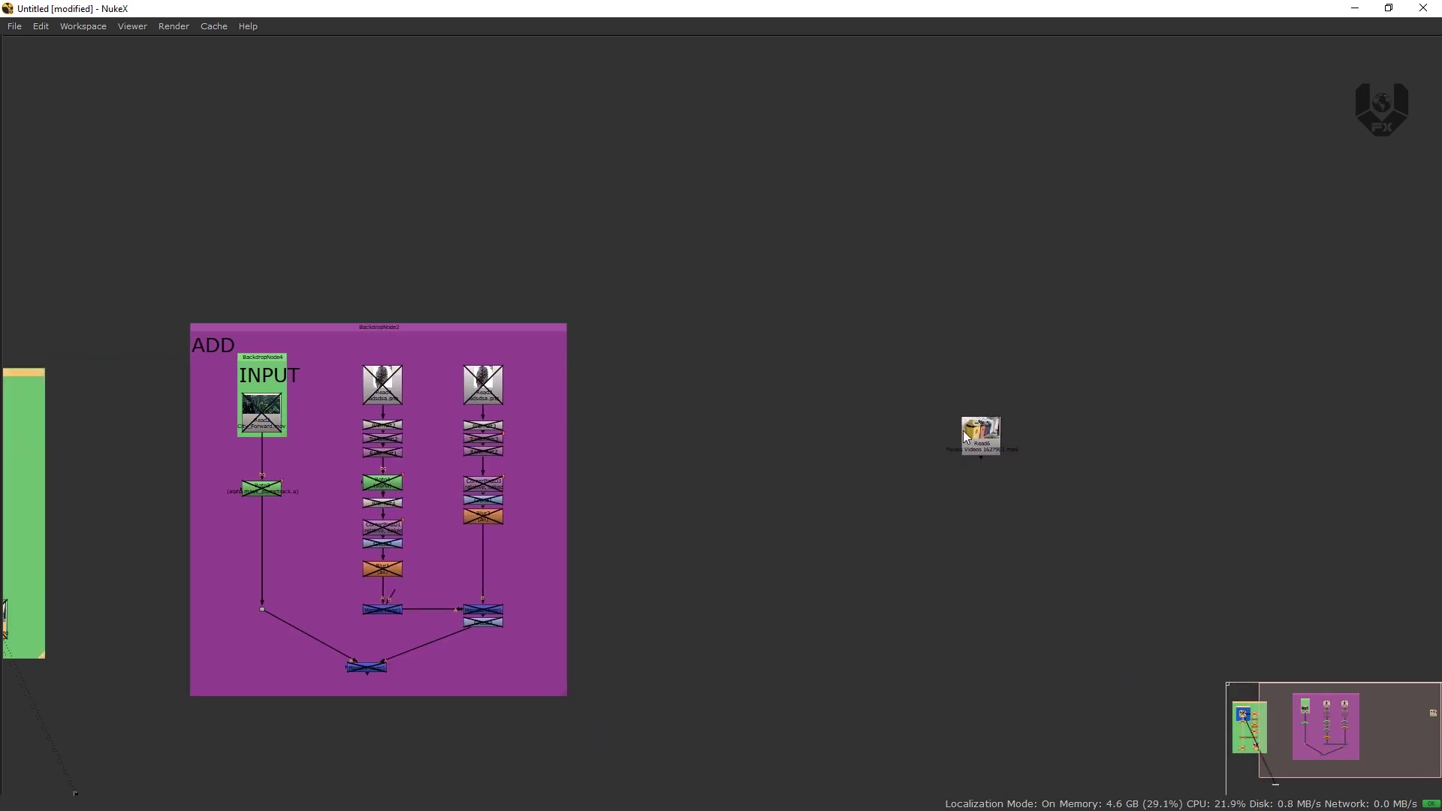
- Display the copied footage node in the viewer with the wipe comparison off, and play part of the clip
{"action": "left_click", "coordinate": [977, 437]}
{"action": "key", "text": "1"}
{"action": "left_click", "coordinate": [826, 518]}
{"action": "key", "text": "space"}
{"action": "middle_click_drag", "start_coordinate": [784, 505], "coordinate": [730, 540]}
{"action": "scroll", "coordinate": [701, 546], "scroll_direction": "down", "scroll_amount": 2}
{"action": "key", "text": "w"}
{"action": "middle_click_drag", "start_coordinate": [629, 561], "coordinate": [669, 584]}
{"action": "scroll", "coordinate": [582, 586], "scroll_direction": "up", "scroll_amount": 2}
{"action": "key", "text": "l"}
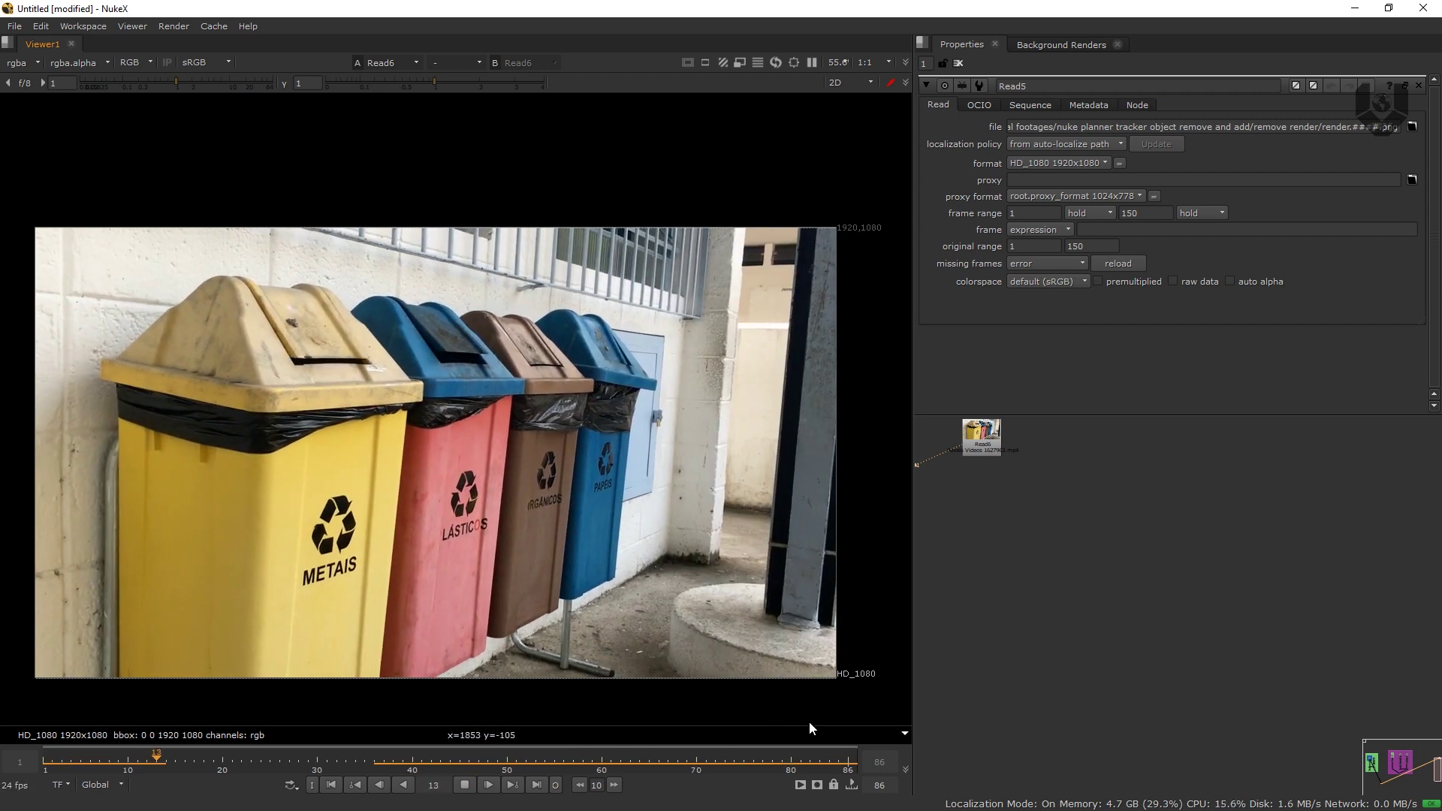
{"action": "left_click", "coordinate": [466, 785]}
- Set the end of the project's frame range to 150 in the project settings
{"action": "middle_click_drag", "start_coordinate": [1193, 538], "coordinate": [1189, 570]}
{"action": "left_click", "coordinate": [1189, 570]}
{"action": "key", "text": "s"}
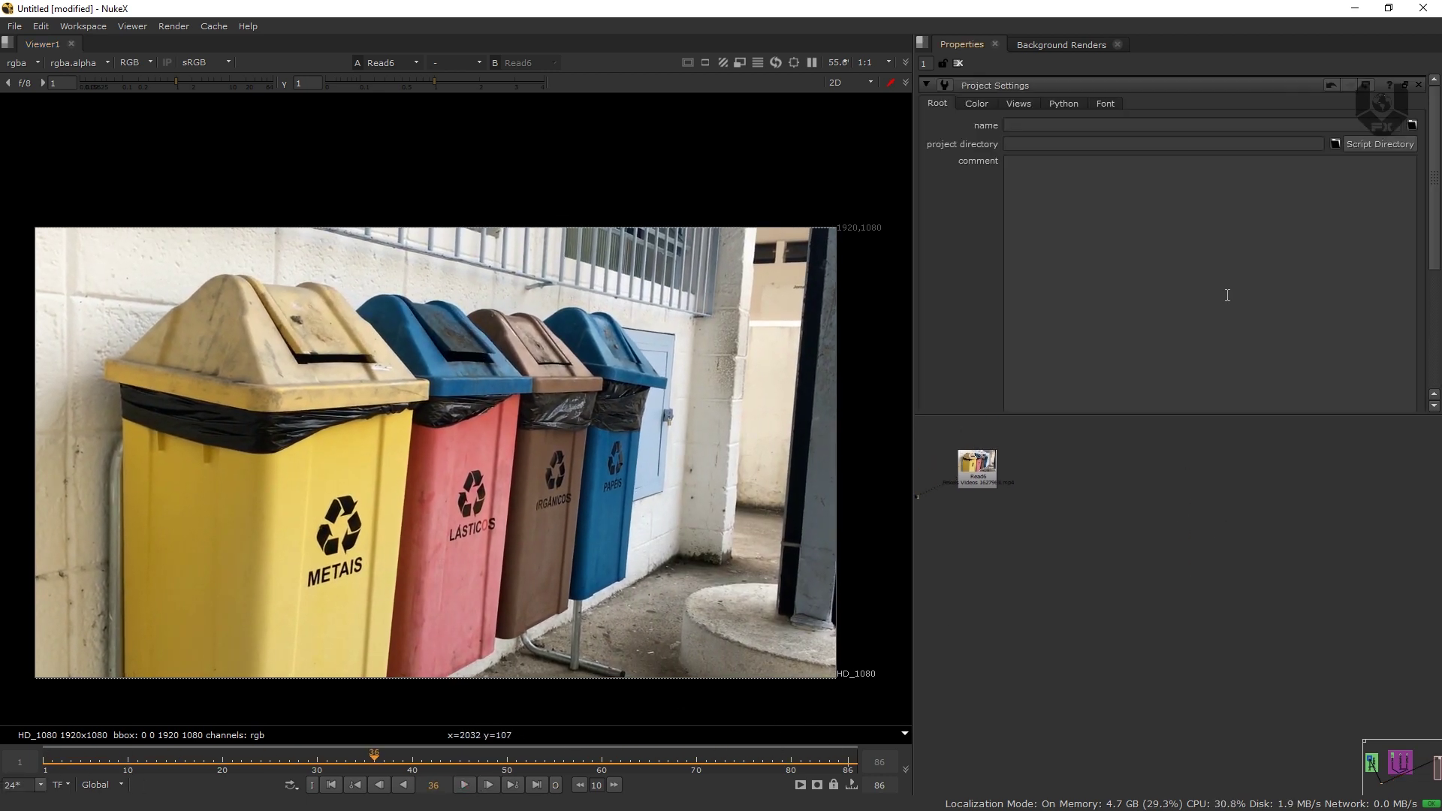
{"action": "left_click_drag", "start_coordinate": [1432, 203], "coordinate": [1418, 348]}
{"action": "double_click", "coordinate": [1093, 295]}
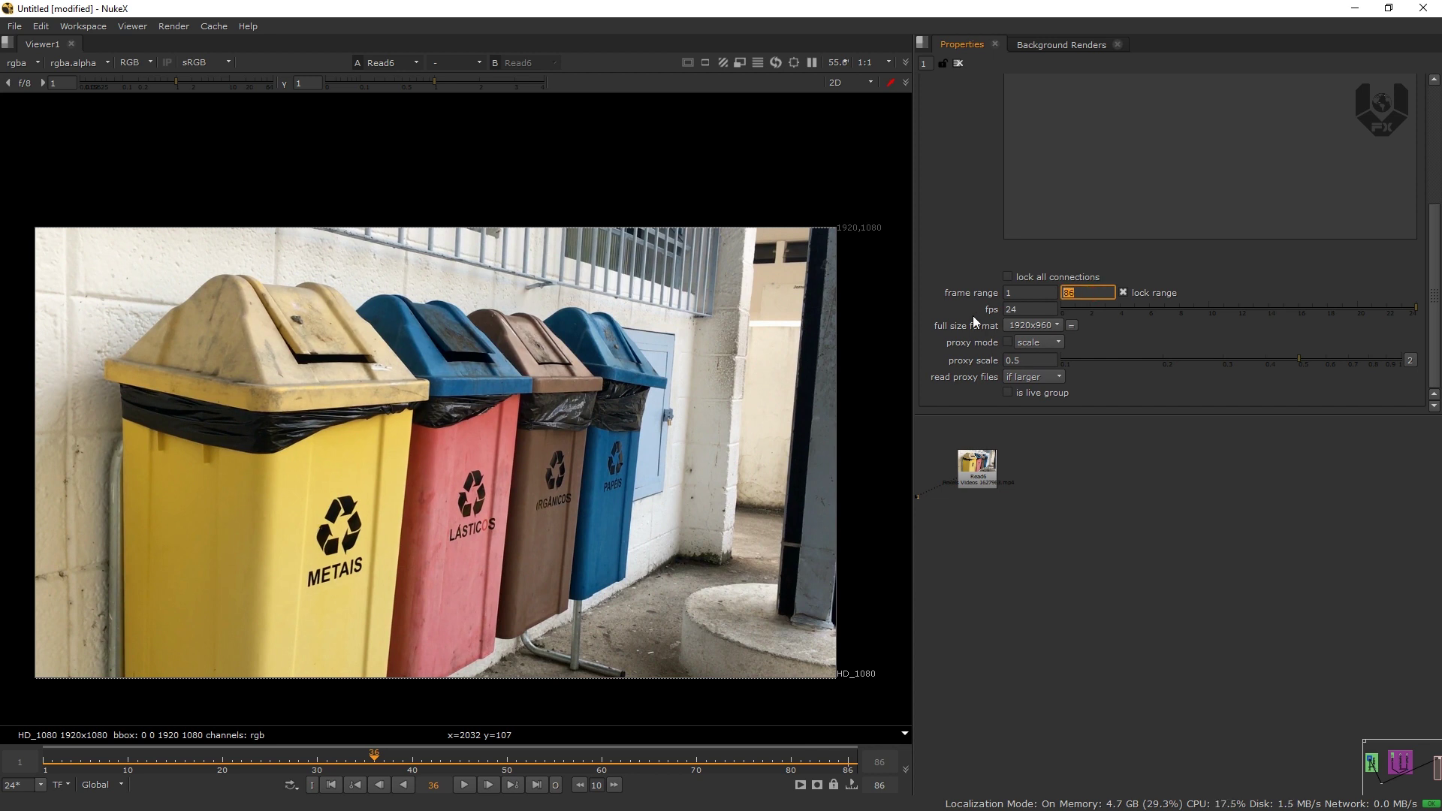
{"action": "type", "text": "150"}
{"action": "key", "text": "Return"}
- Play through the footage and go to its last frame
{"action": "middle_click_drag", "start_coordinate": [514, 687], "coordinate": [521, 711]}
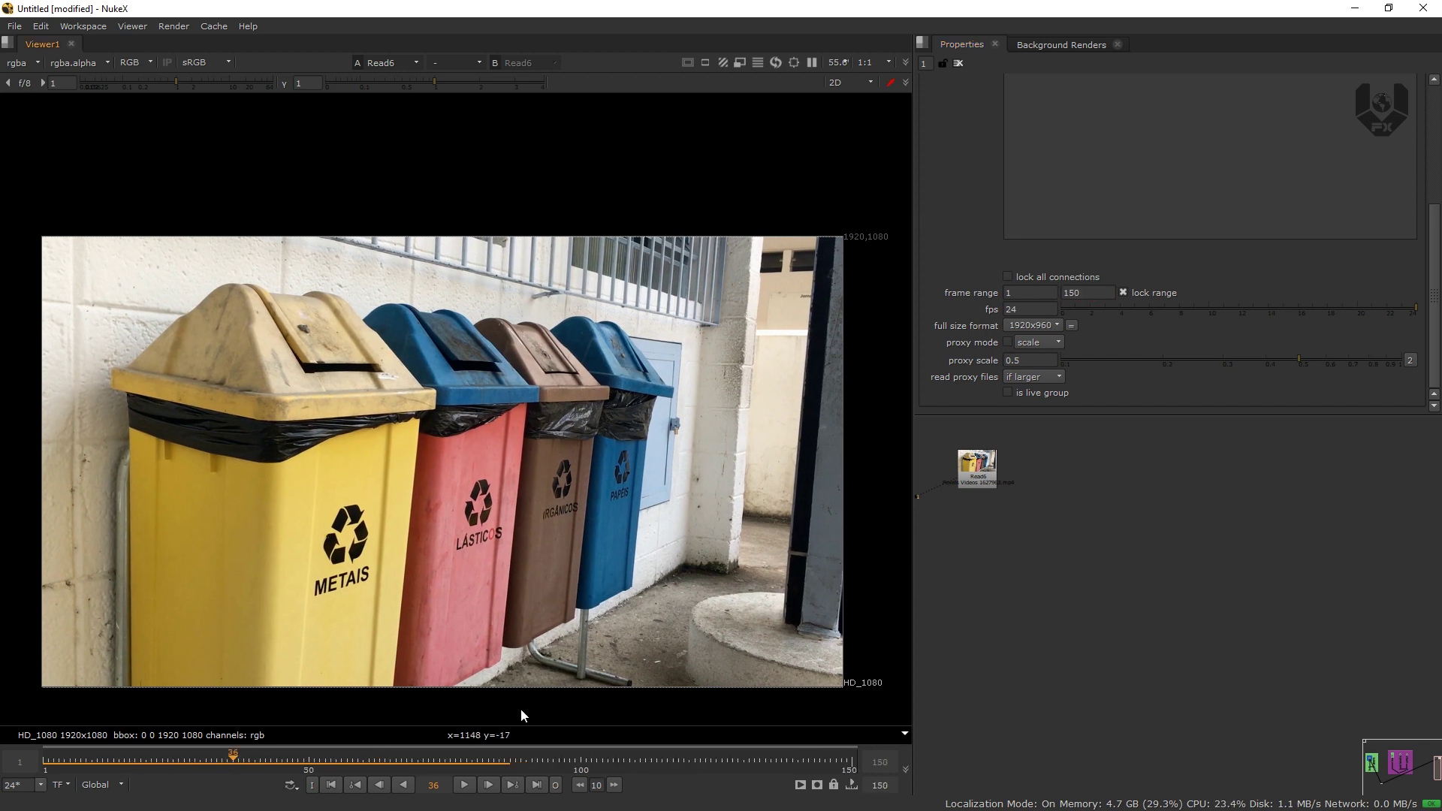
{"action": "left_click", "coordinate": [465, 785]}
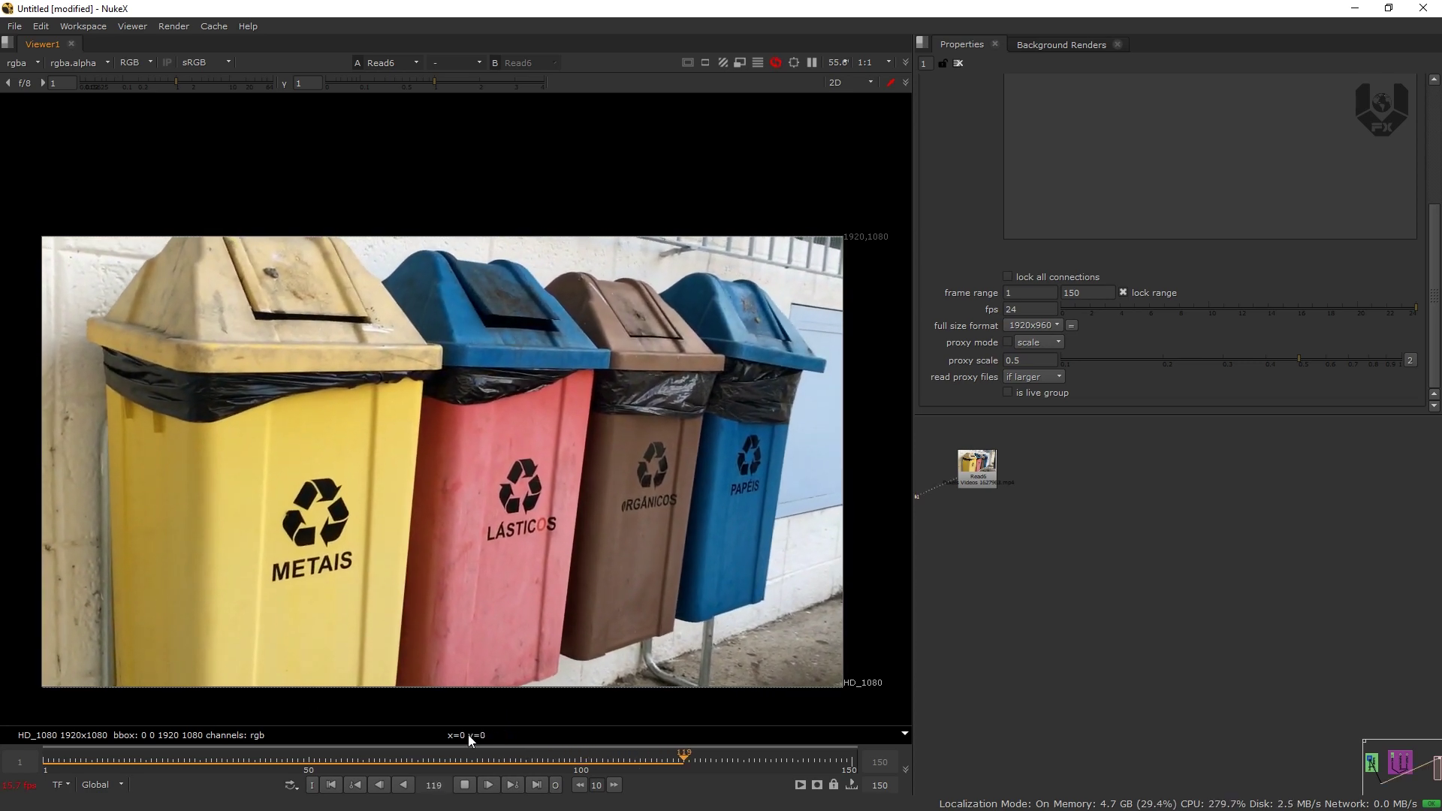
{"action": "left_click", "coordinate": [464, 787]}
{"action": "left_click", "coordinate": [537, 785]}
- Add a PlanarTracker node to the copied footage node
{"action": "middle_click_drag", "start_coordinate": [290, 547], "coordinate": [368, 538]}
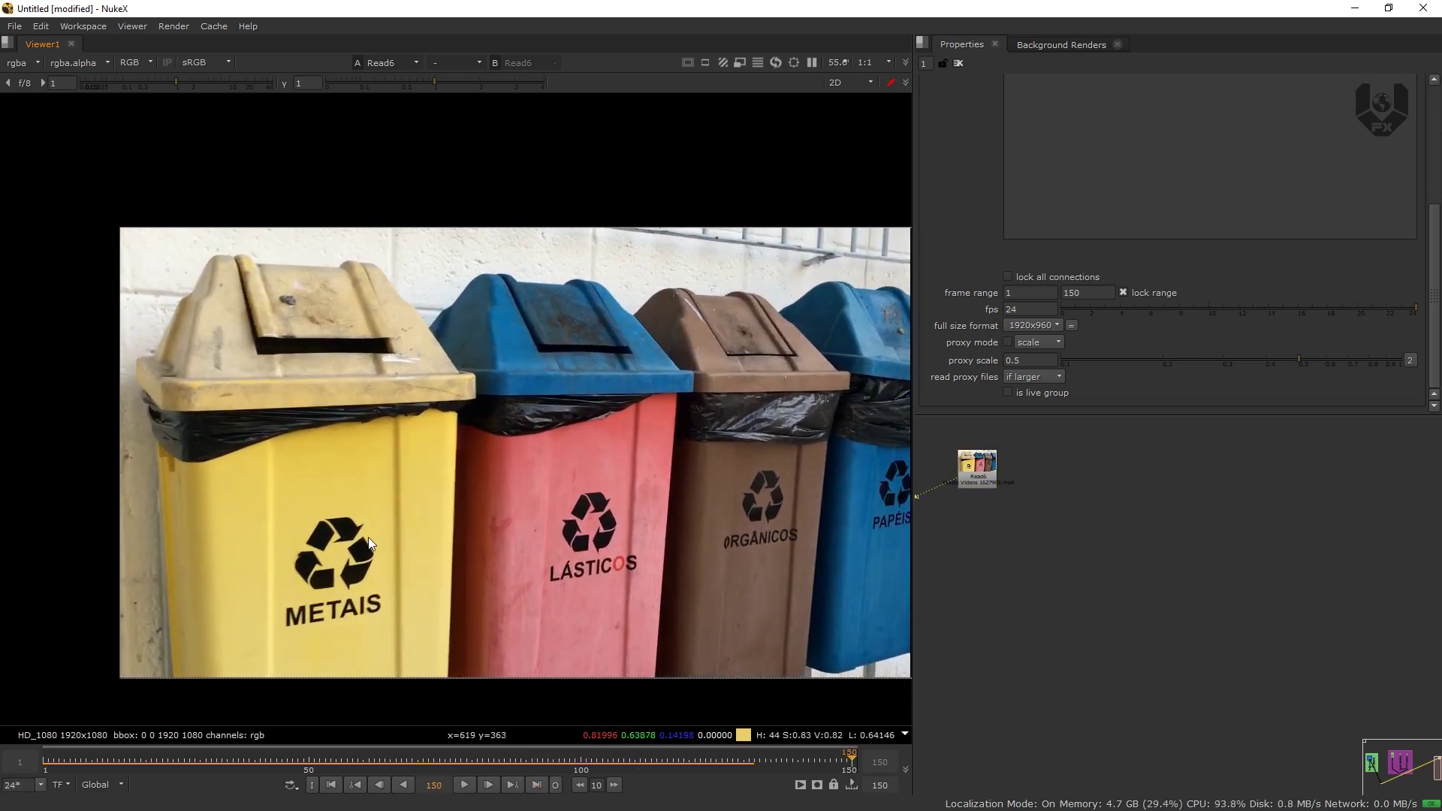
{"action": "scroll", "coordinate": [428, 506], "scroll_direction": "up", "scroll_amount": 2}
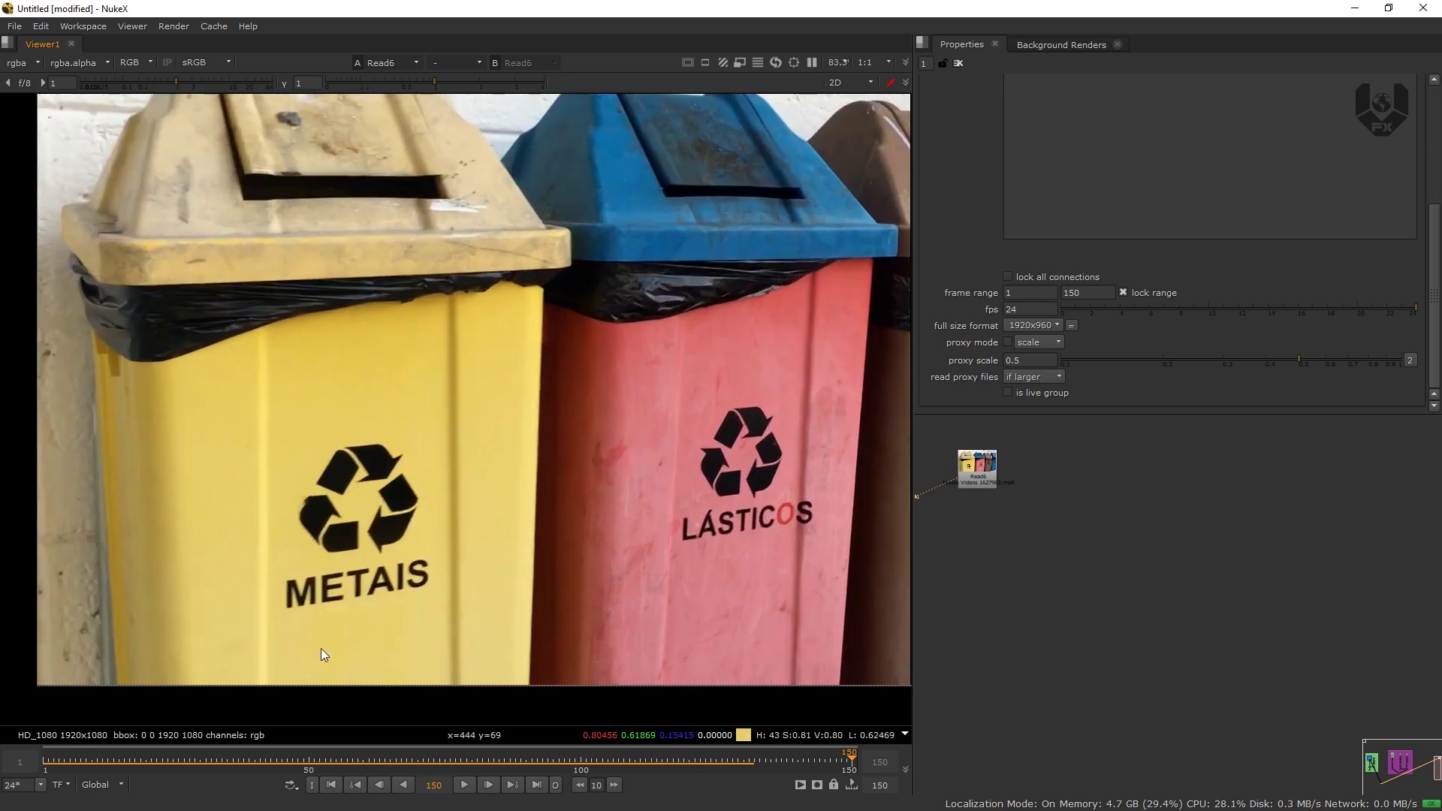
{"action": "key", "text": "Tab"}
{"action": "type", "text": "planar"}
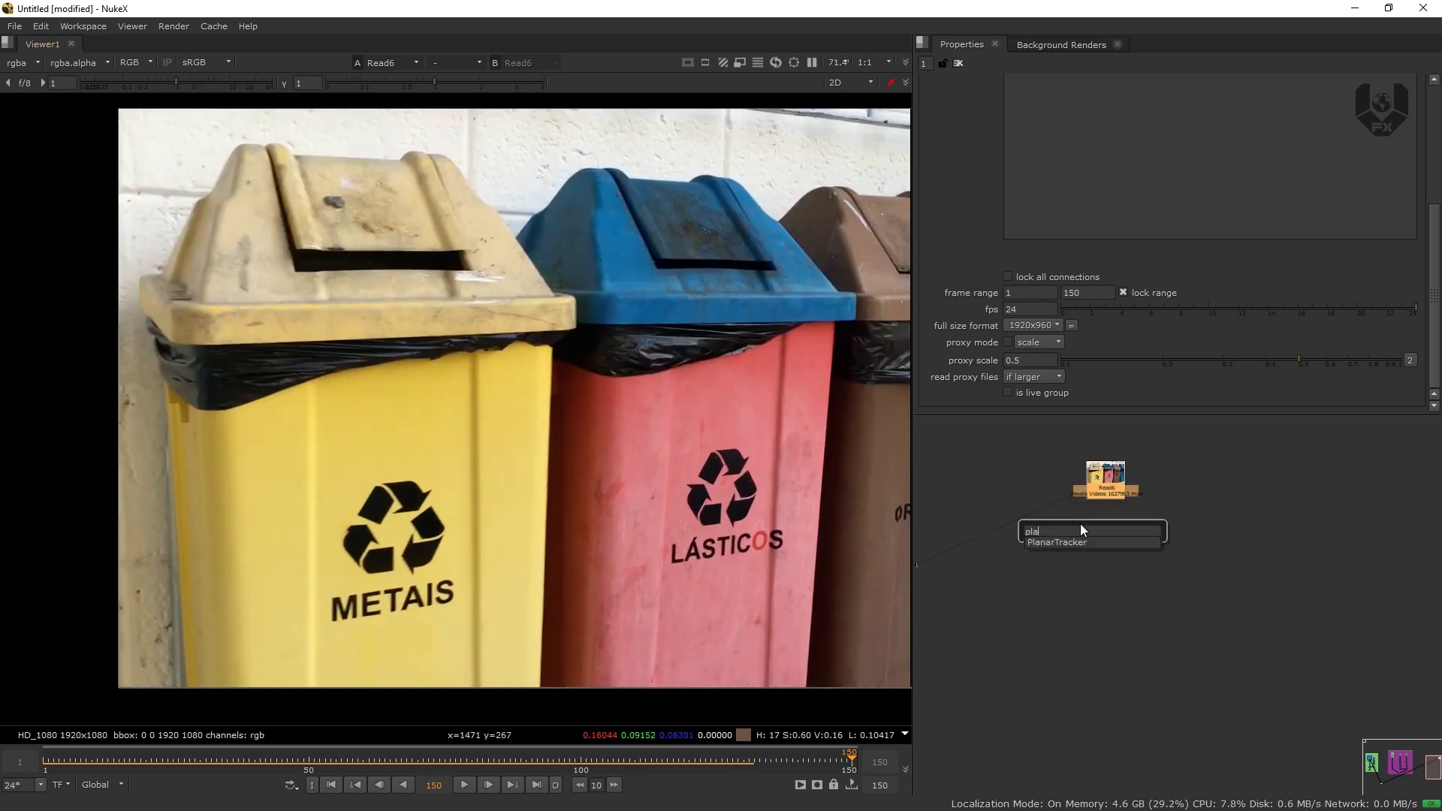
{"action": "key", "text": "Return"}
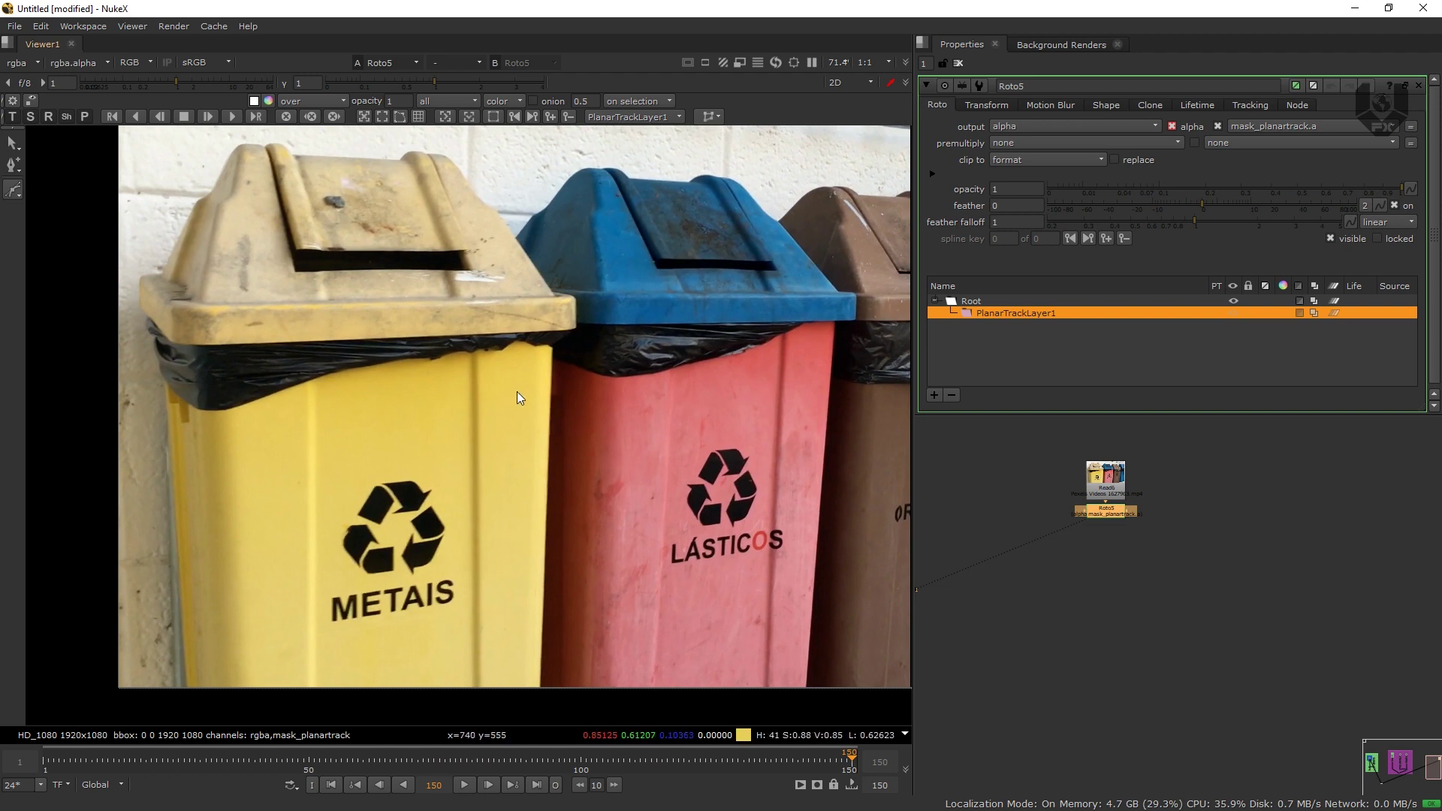
- Draw a rectangle tracking shape around the METAIS recycling logo on the yellow bin at frame 150
{"action": "middle_click_drag", "start_coordinate": [518, 392], "coordinate": [507, 412]}
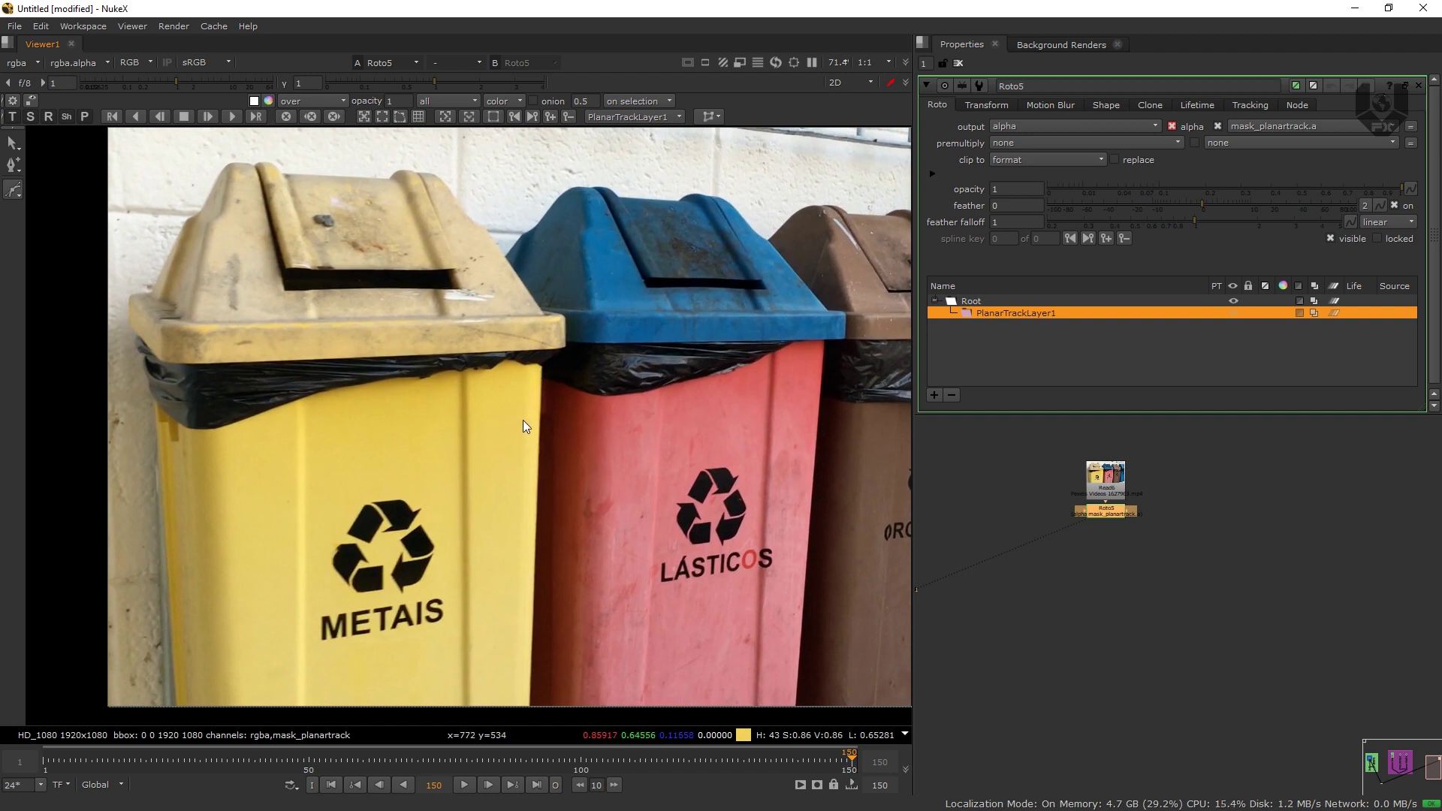
{"action": "middle_click_drag", "start_coordinate": [524, 430], "coordinate": [426, 428]}
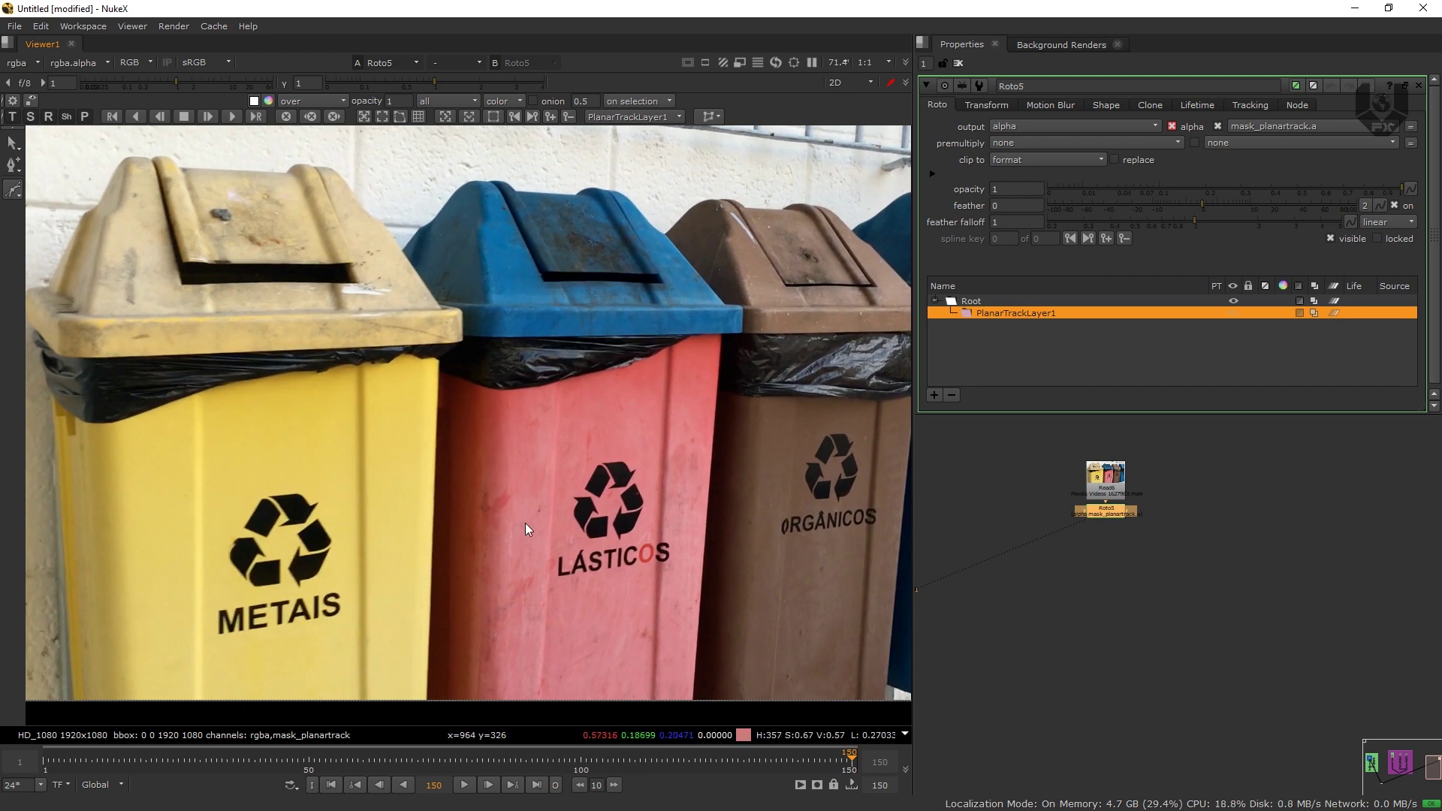
{"action": "middle_click_drag", "start_coordinate": [532, 518], "coordinate": [588, 511]}
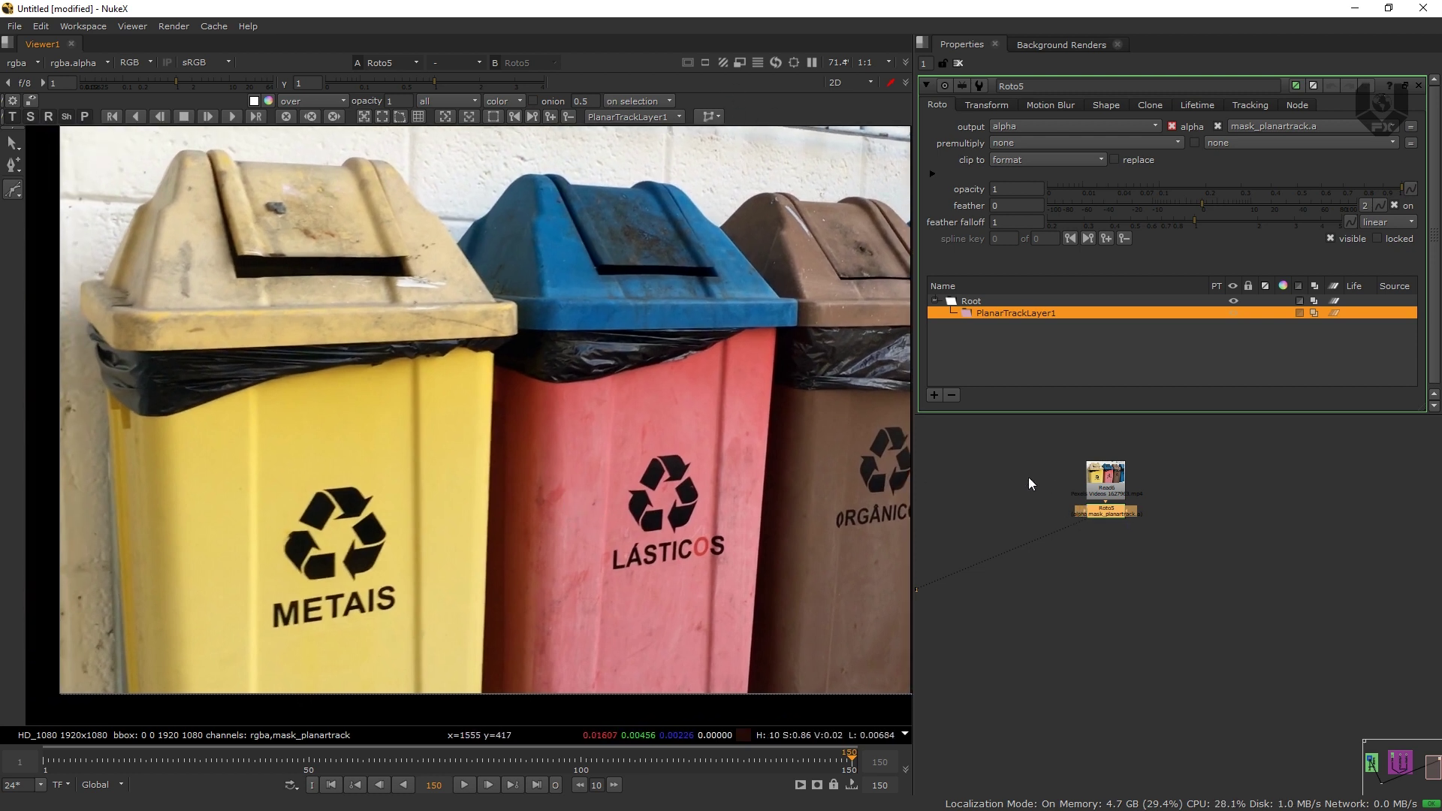
{"action": "middle_click_drag", "start_coordinate": [1089, 534], "coordinate": [1108, 544]}
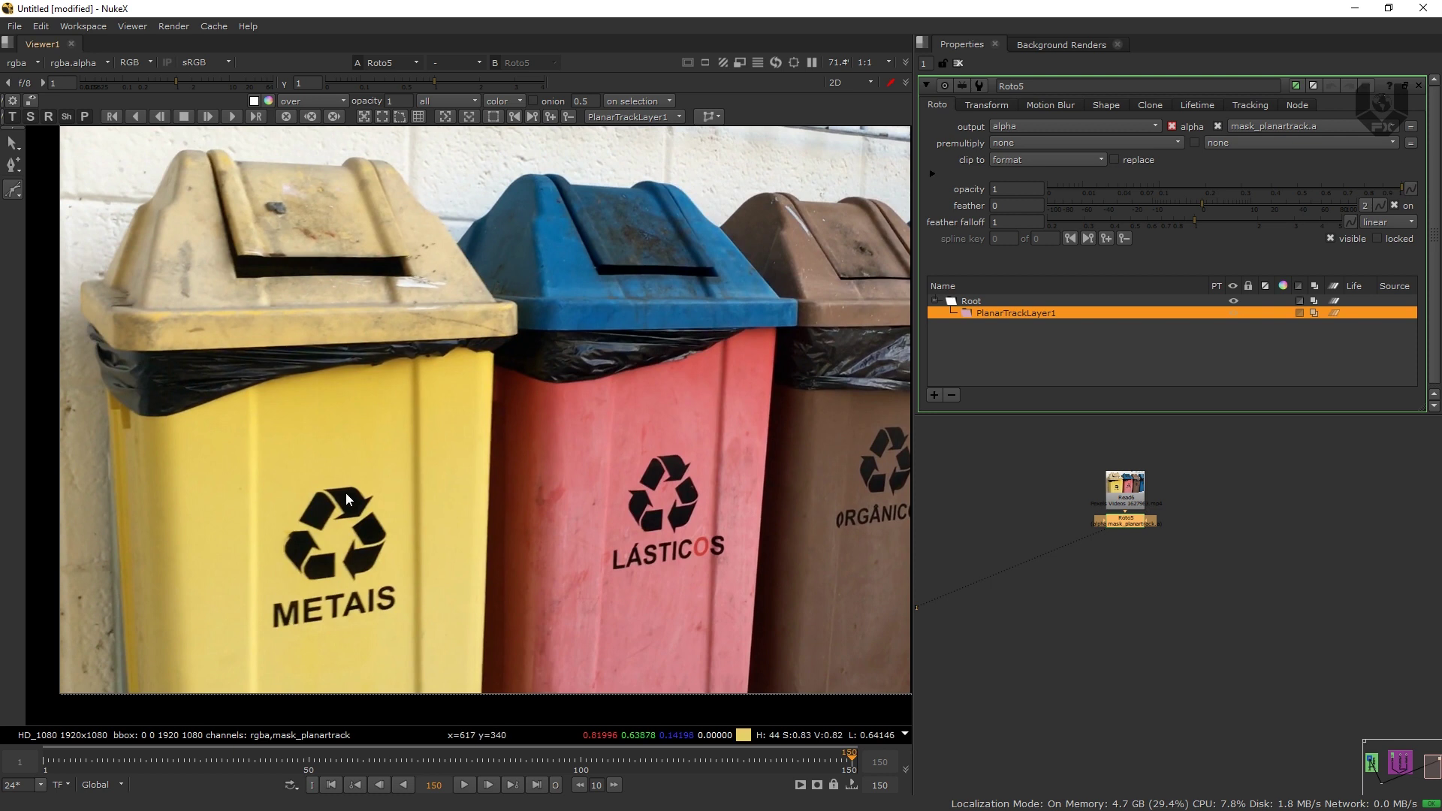
{"action": "right_click", "coordinate": [12, 194]}
{"action": "left_click", "coordinate": [79, 250]}
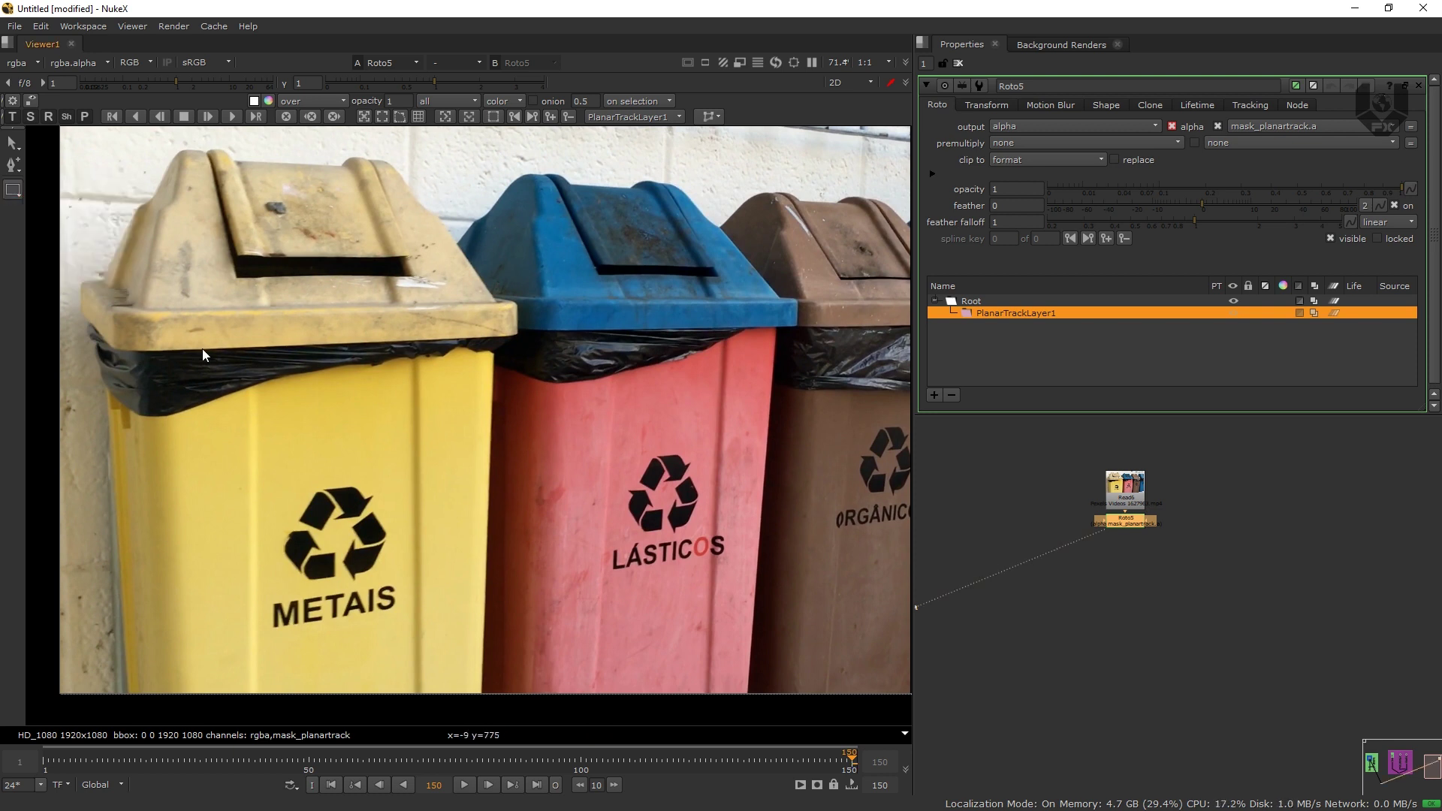
{"action": "left_click_drag", "start_coordinate": [317, 538], "coordinate": [404, 622]}
- Adjust the rectangle's four corners so it fits tightly around the METAIS logo and follows the bin's perspective
{"action": "left_click", "coordinate": [267, 643]}
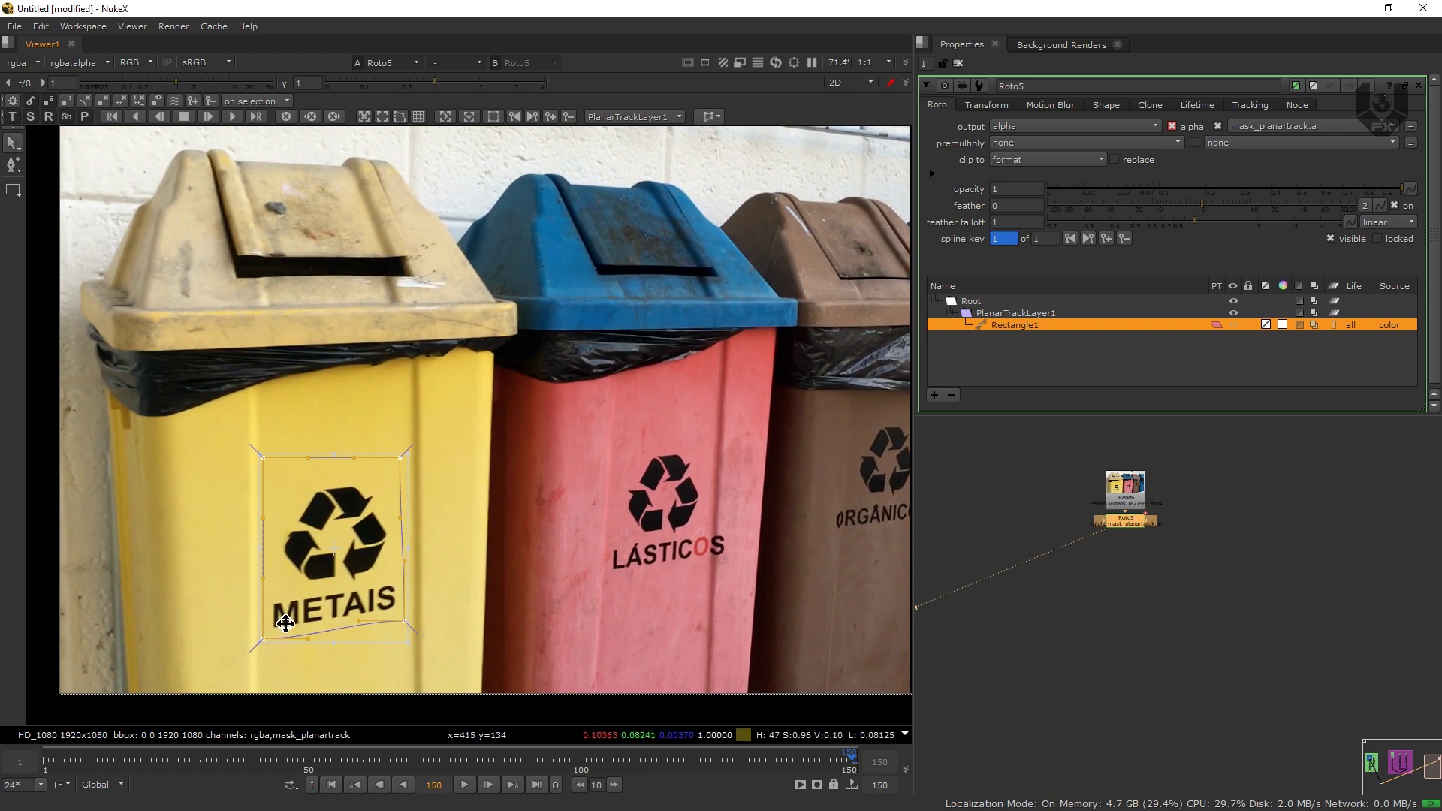
{"action": "left_click", "coordinate": [303, 606]}
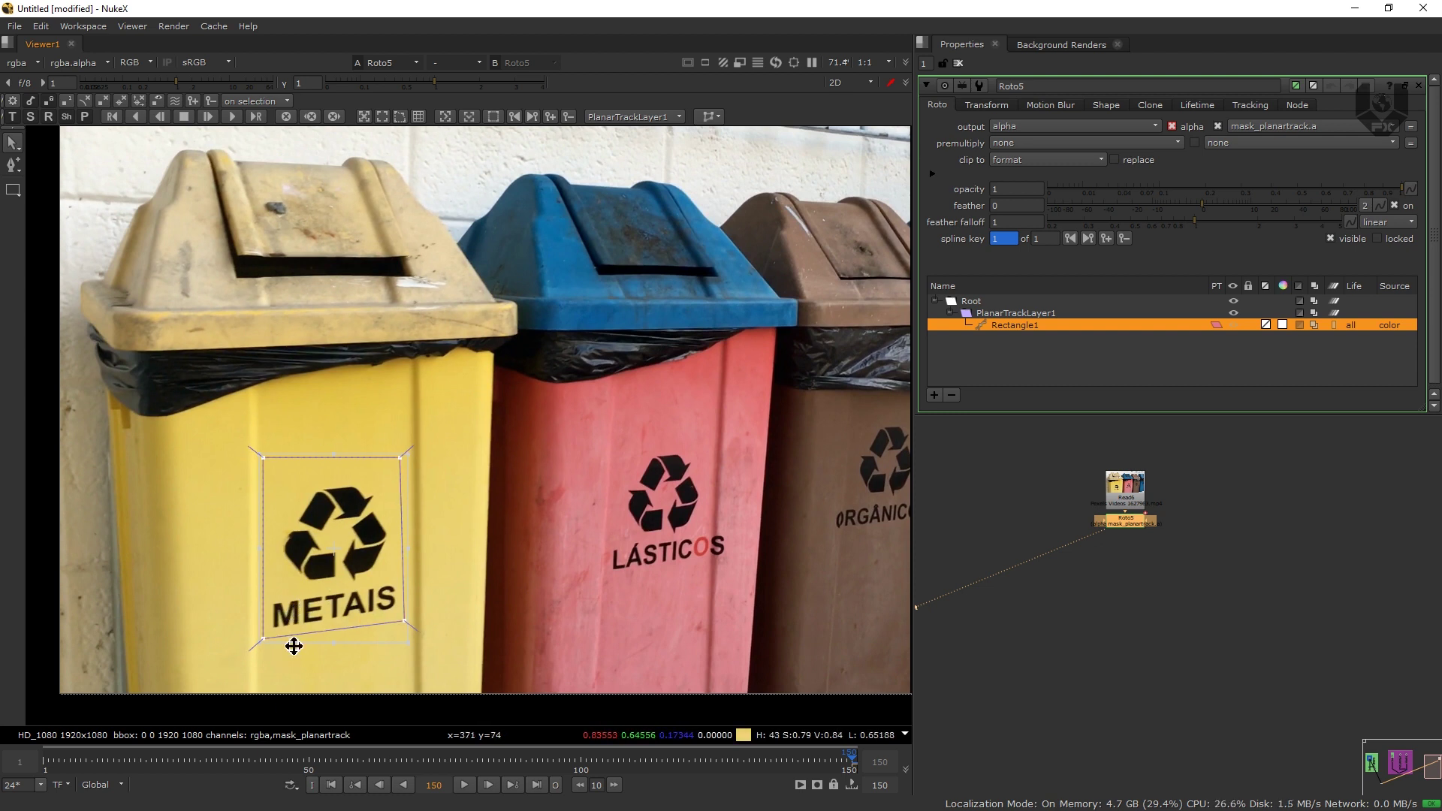
{"action": "left_click_drag", "start_coordinate": [398, 460], "coordinate": [398, 453]}
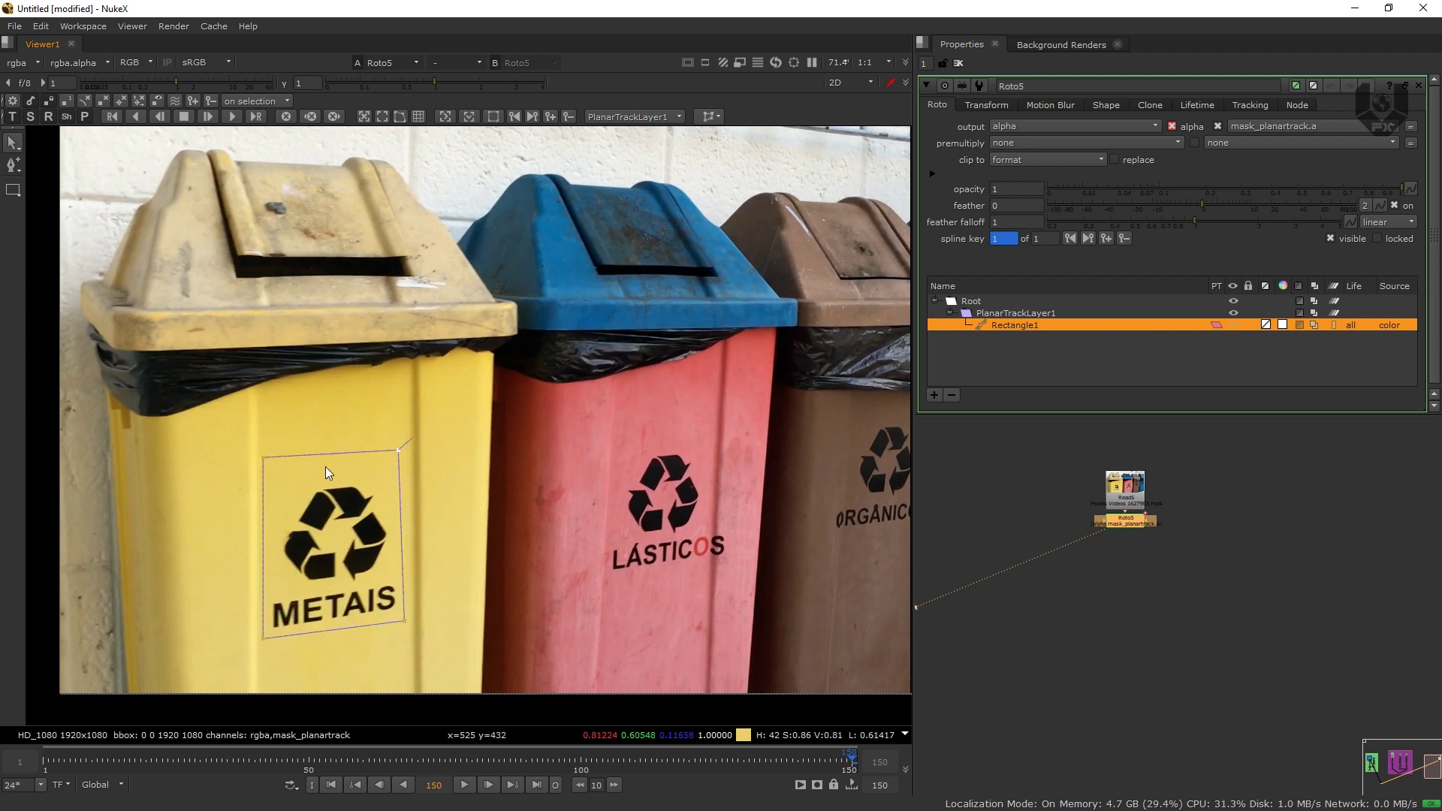
{"action": "left_click_drag", "start_coordinate": [262, 460], "coordinate": [263, 467]}
{"action": "left_click_drag", "start_coordinate": [269, 633], "coordinate": [269, 641]}
{"action": "left_click_drag", "start_coordinate": [405, 622], "coordinate": [400, 621]}
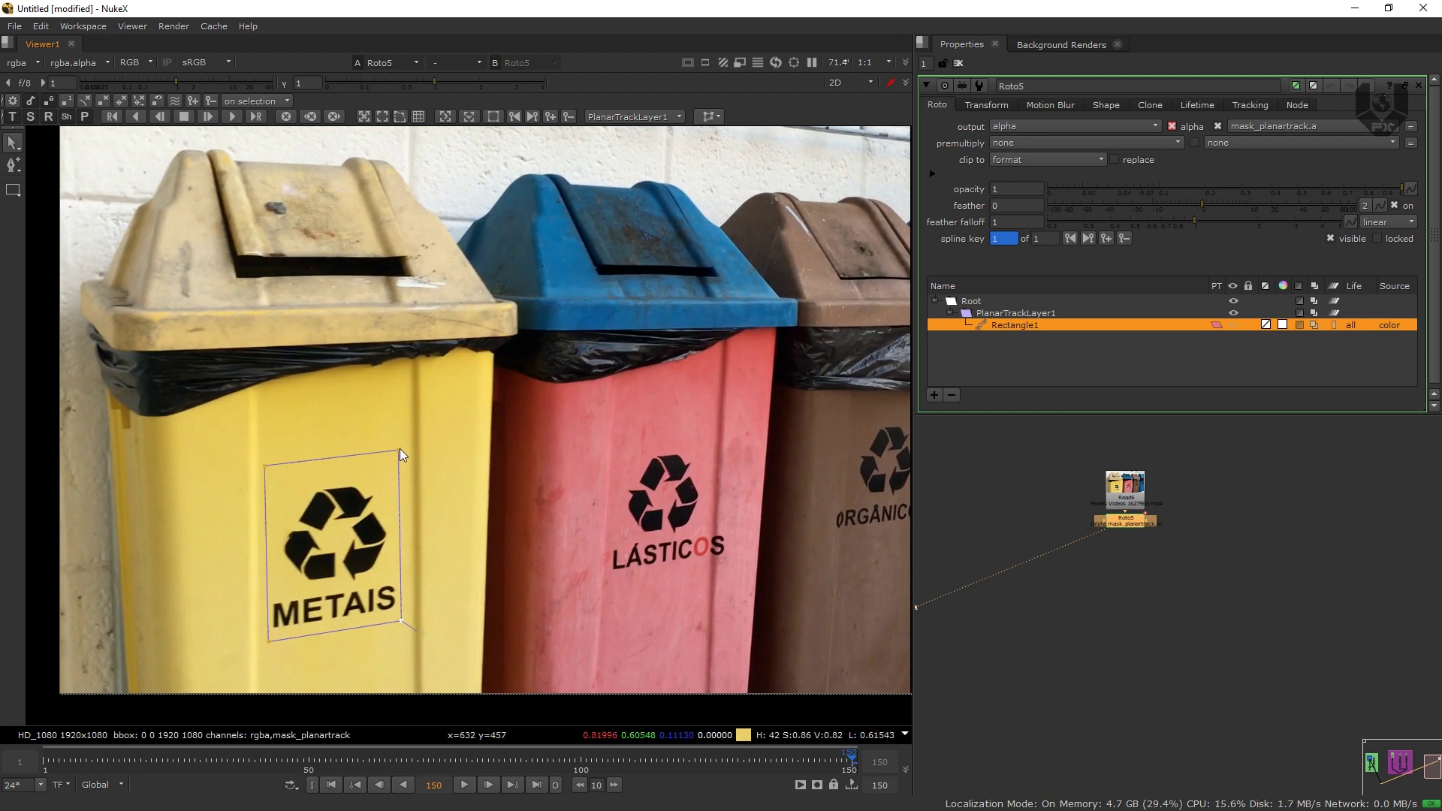
{"action": "left_click_drag", "start_coordinate": [267, 467], "coordinate": [269, 489]}
{"action": "left_click_drag", "start_coordinate": [399, 454], "coordinate": [399, 478]}
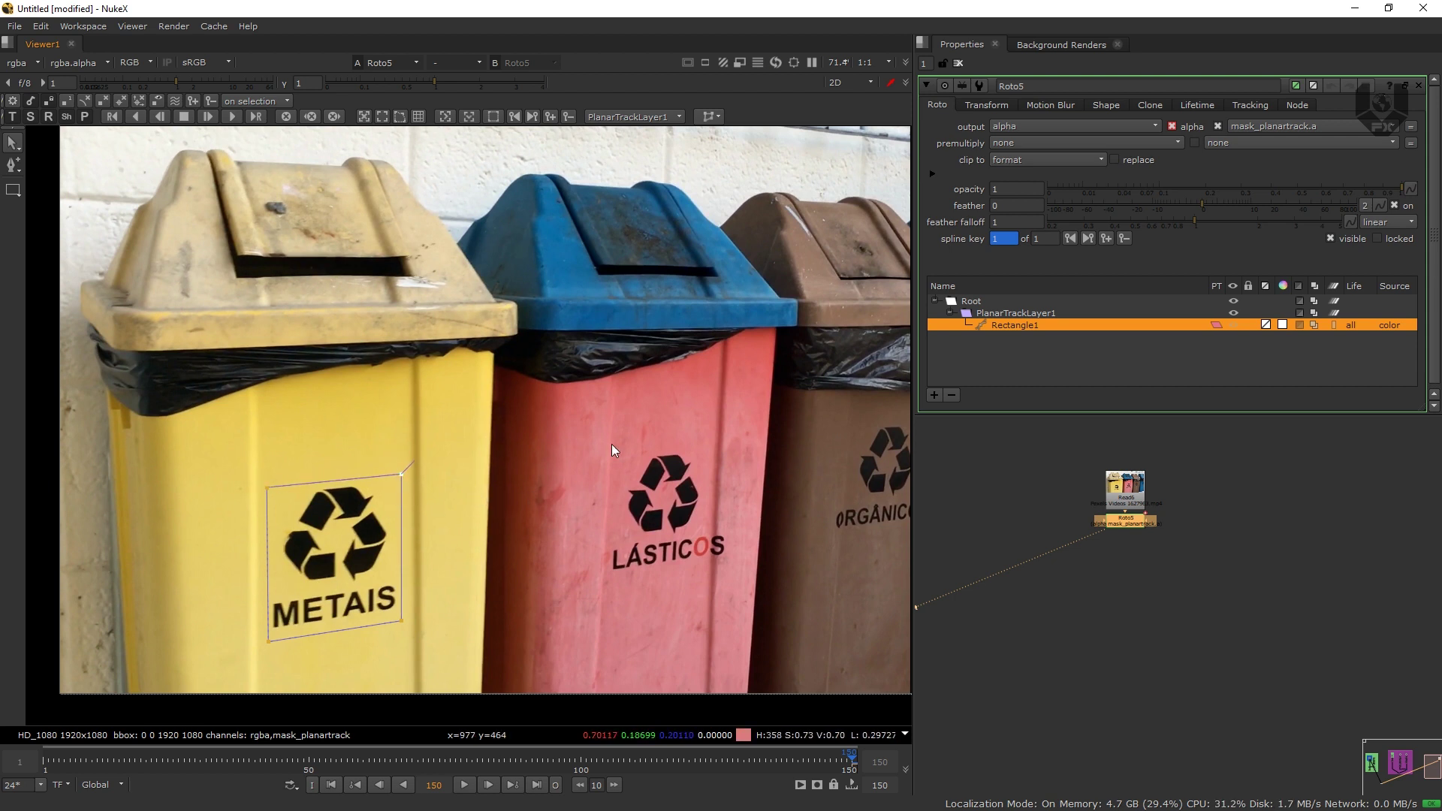
- Track the rectangle backward from frame 150, check the track at several frames, and return to the last frame
{"action": "left_click", "coordinate": [139, 120]}
{"action": "key", "text": "z"}
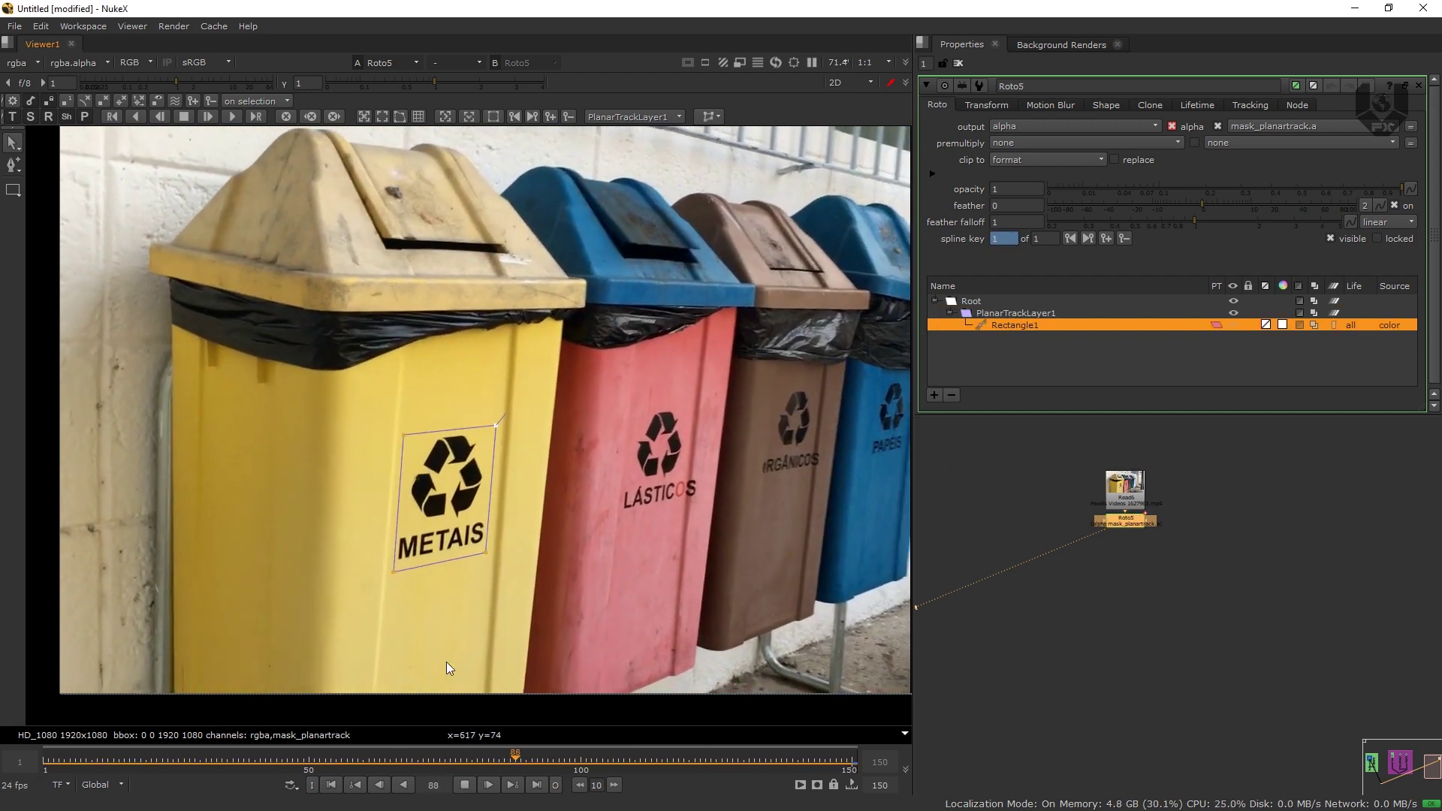
{"action": "left_click", "coordinate": [466, 787]}
{"action": "left_click_drag", "start_coordinate": [505, 759], "coordinate": [312, 765]}
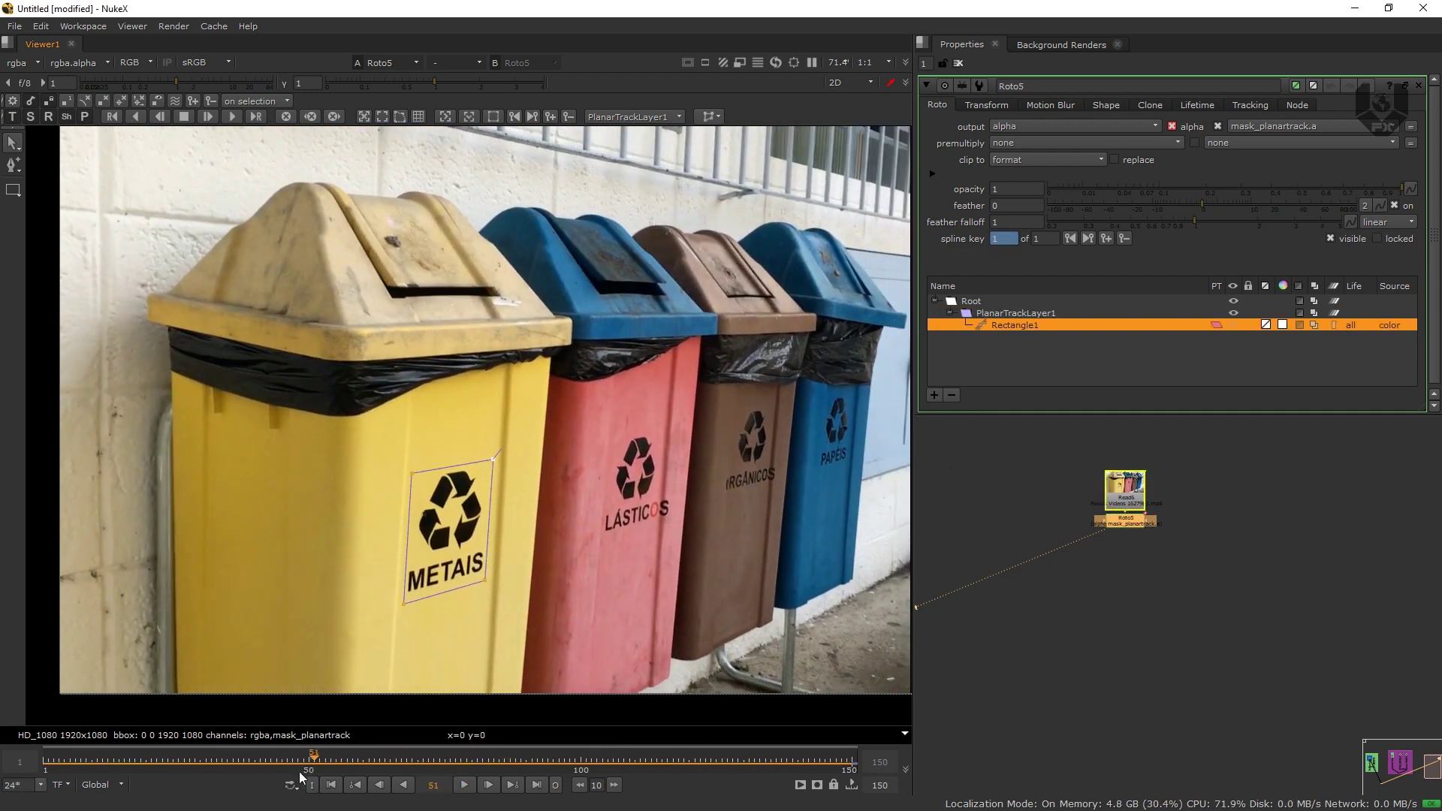
{"action": "left_click", "coordinate": [667, 758]}
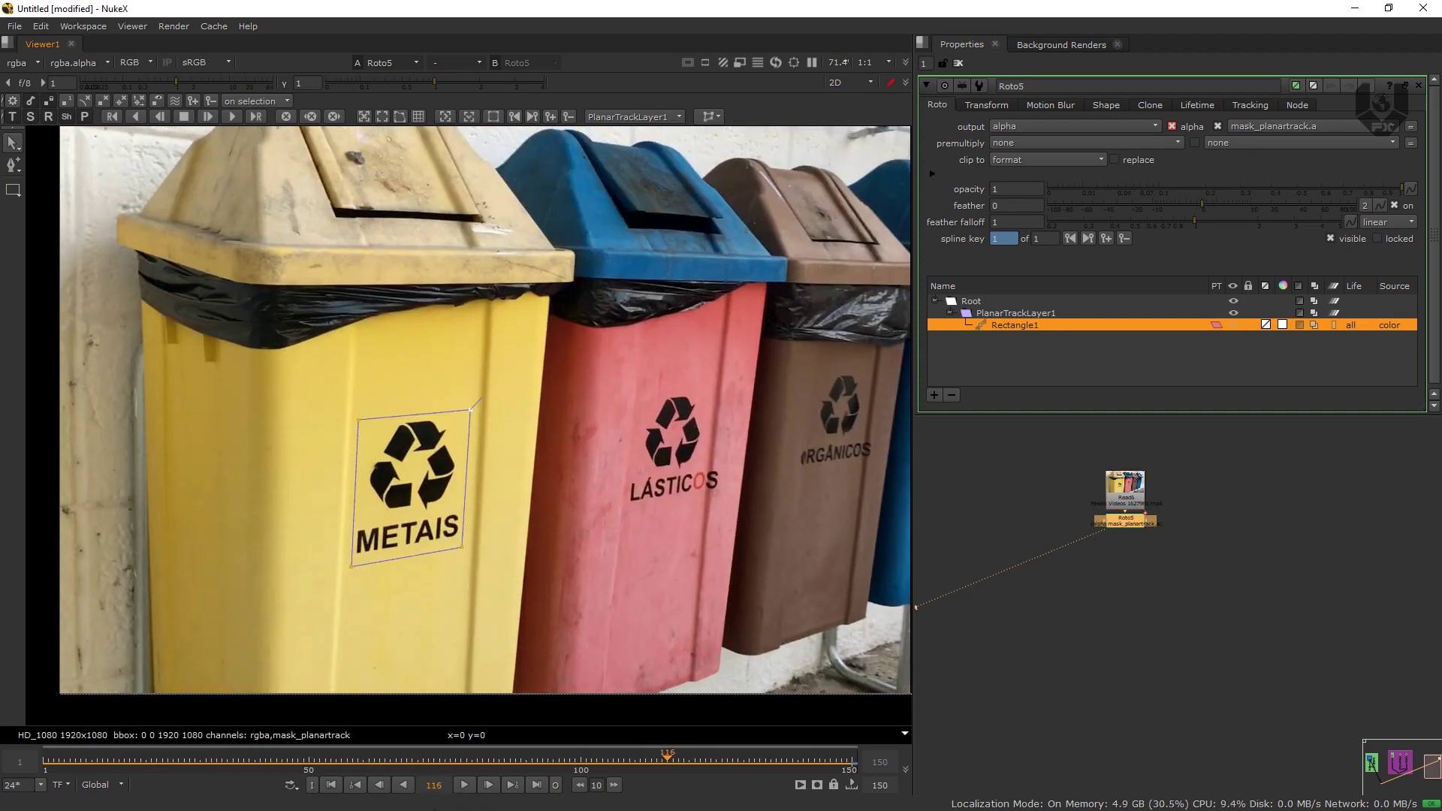
{"action": "left_click", "coordinate": [538, 786]}
{"action": "middle_click_drag", "start_coordinate": [386, 547], "coordinate": [446, 548]}
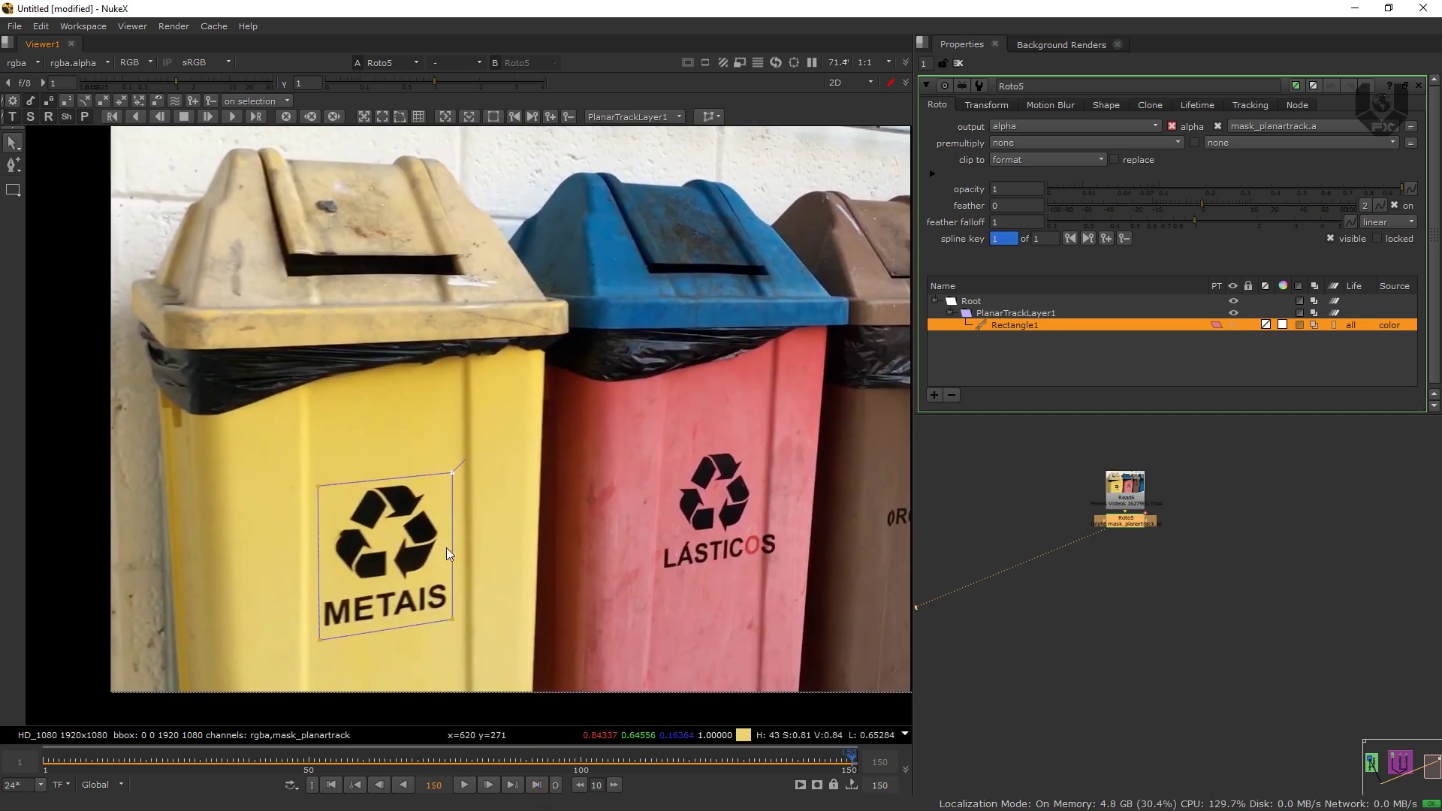
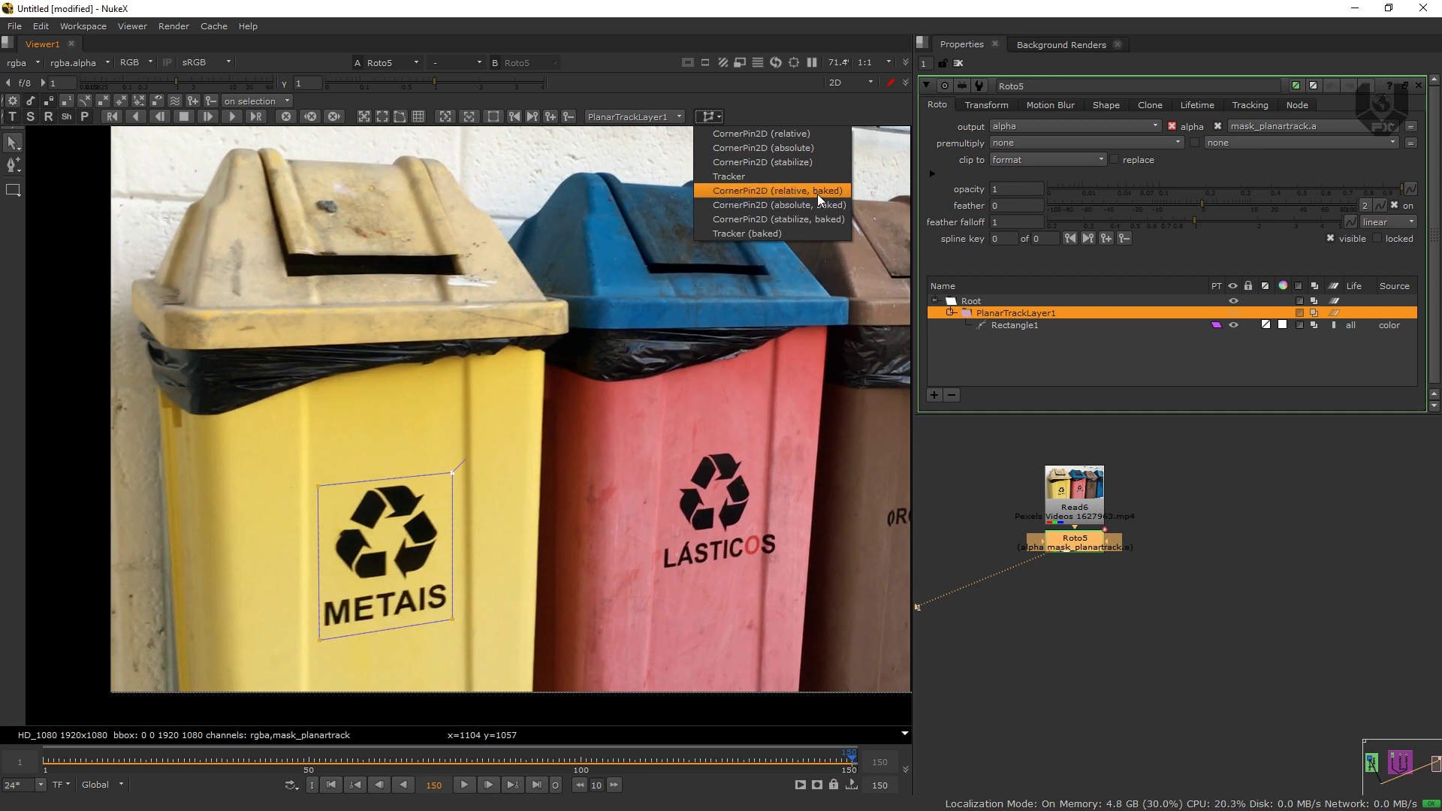
- Export the planar track as a CornerPin2D (relative, baked) node, place it below the Roto node and close all open properties
{"action": "left_click", "coordinate": [822, 192]}
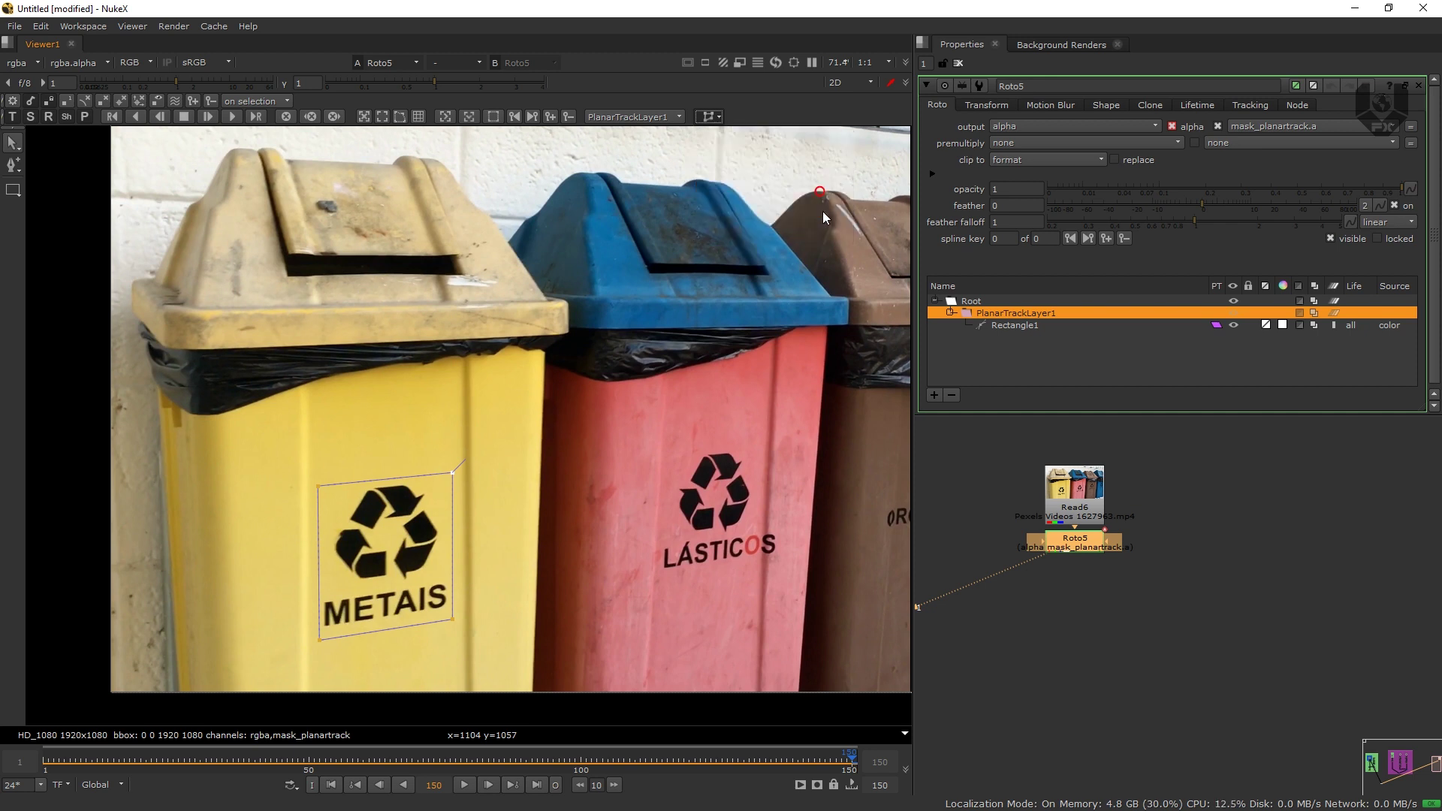
{"action": "left_click_drag", "start_coordinate": [1233, 607], "coordinate": [1051, 634]}
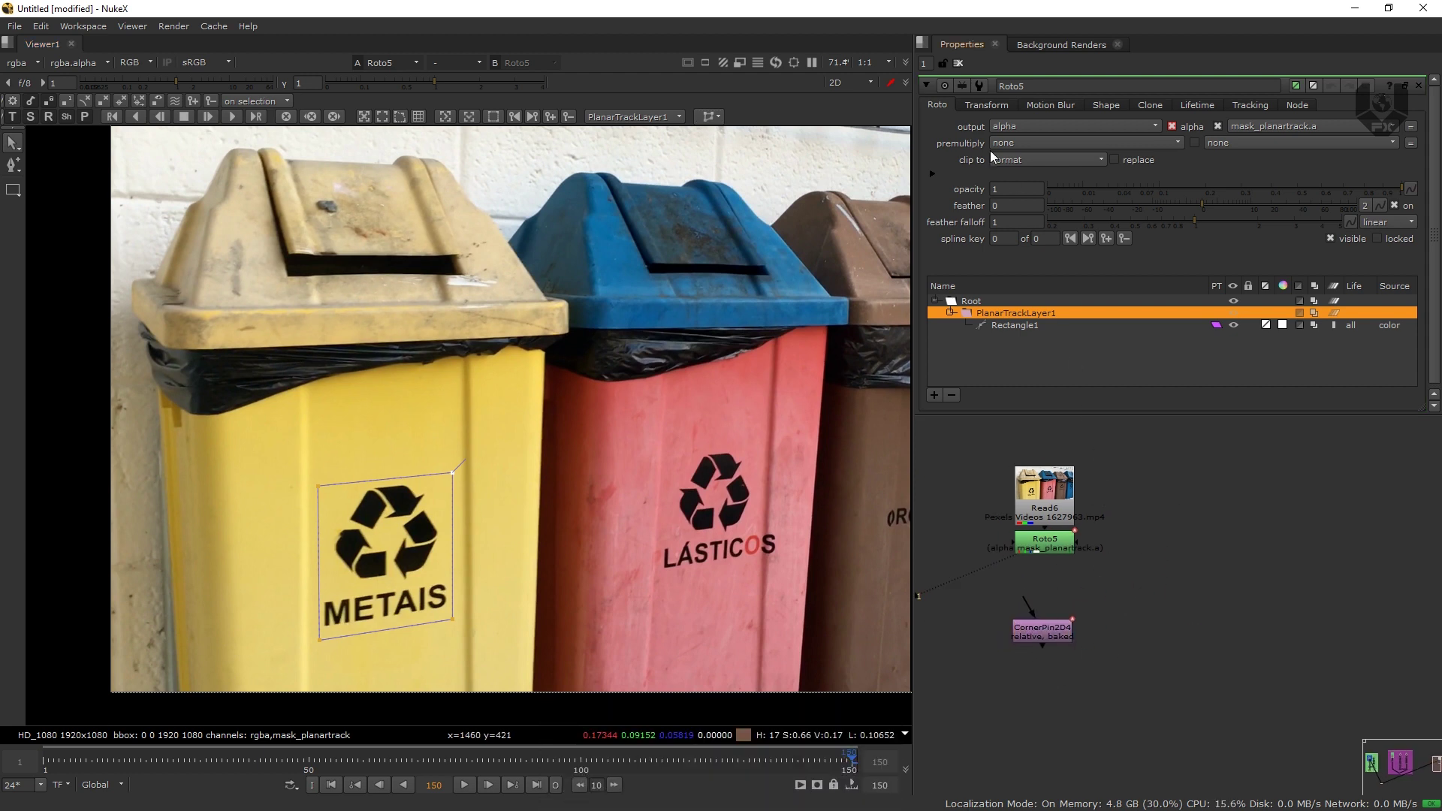
{"action": "left_click", "coordinate": [958, 64]}
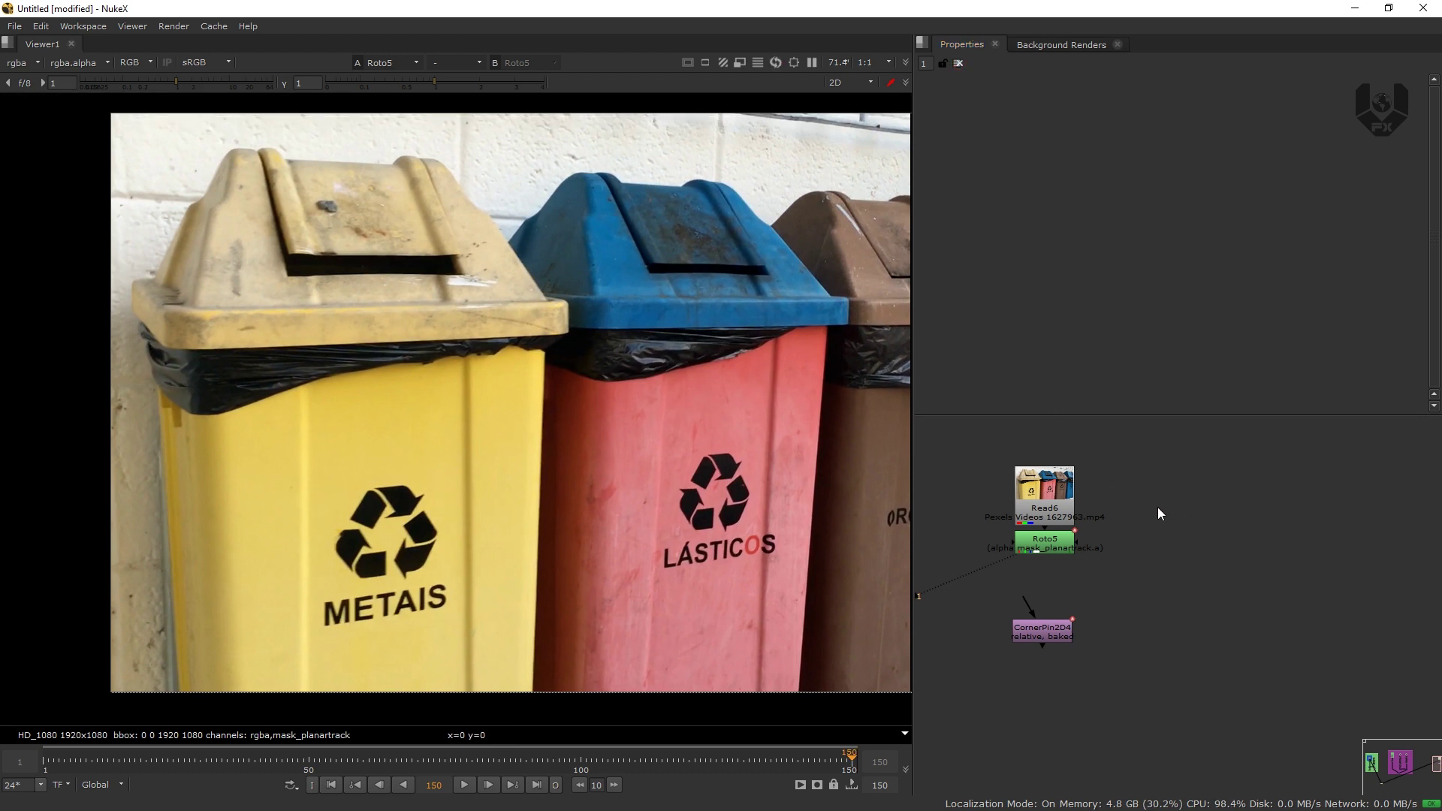
- Add a FrameHold node, connect its input to the clip's Read node and place it beside the Read
{"action": "key", "text": "Tab"}
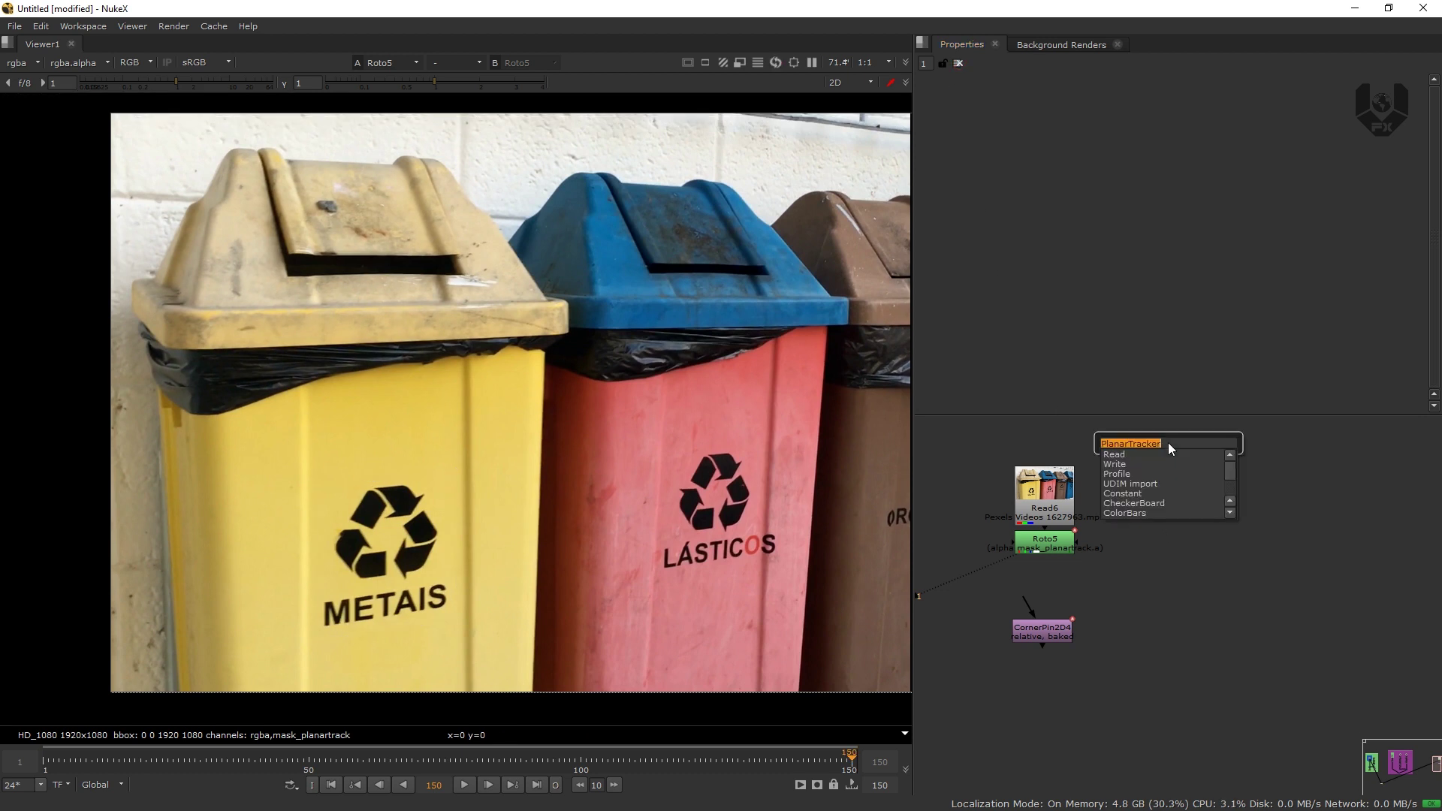
{"action": "type", "text": "frame"}
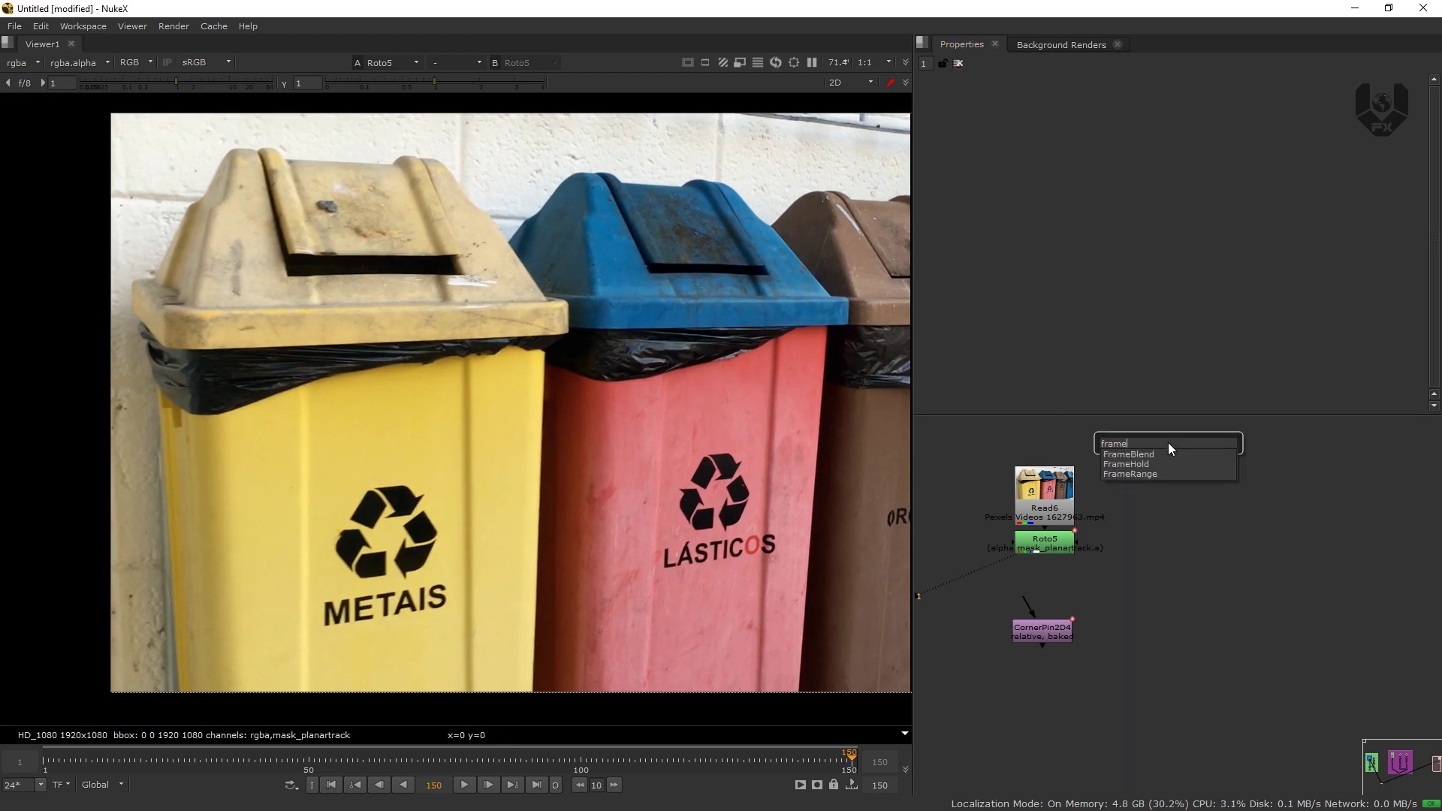
{"action": "key", "text": "Down"}
{"action": "key", "text": "Down"}
{"action": "key", "text": "Return"}
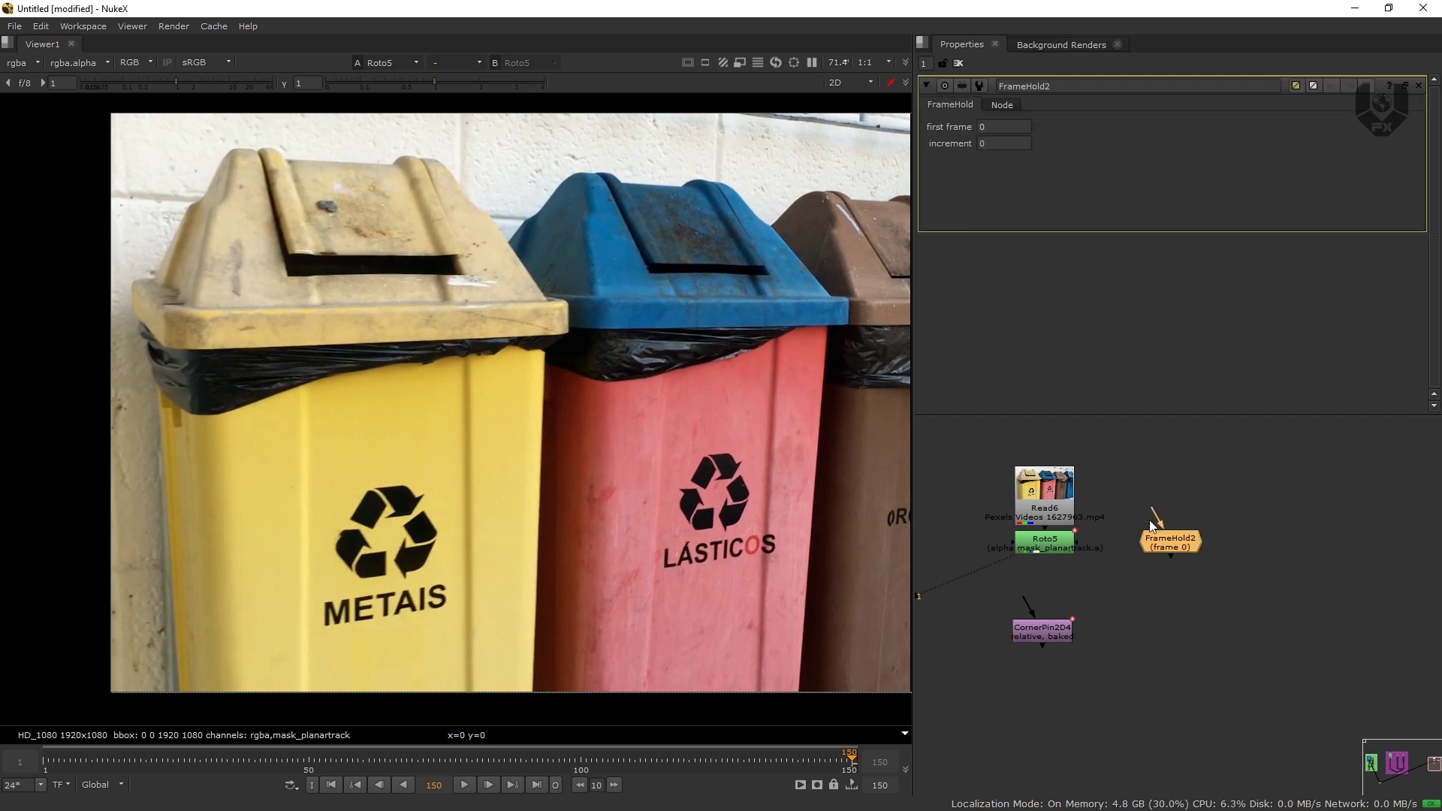
{"action": "left_click_drag", "start_coordinate": [1151, 526], "coordinate": [1075, 506]}
{"action": "left_click_drag", "start_coordinate": [1176, 548], "coordinate": [1210, 502]}
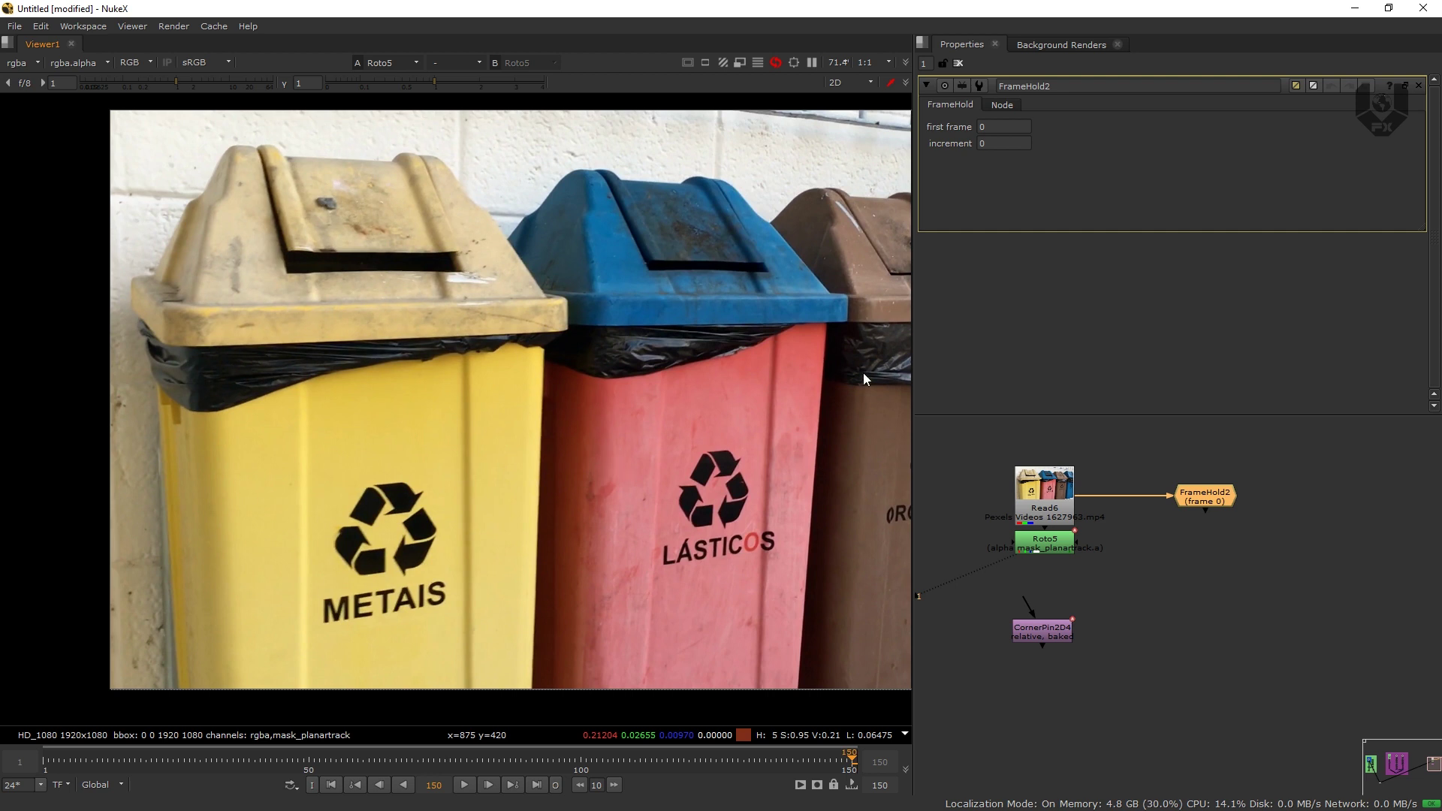
- Set the FrameHold's first frame to 150 and show its output in the viewer
{"action": "left_click", "coordinate": [1006, 128]}
{"action": "type", "text": "150"}
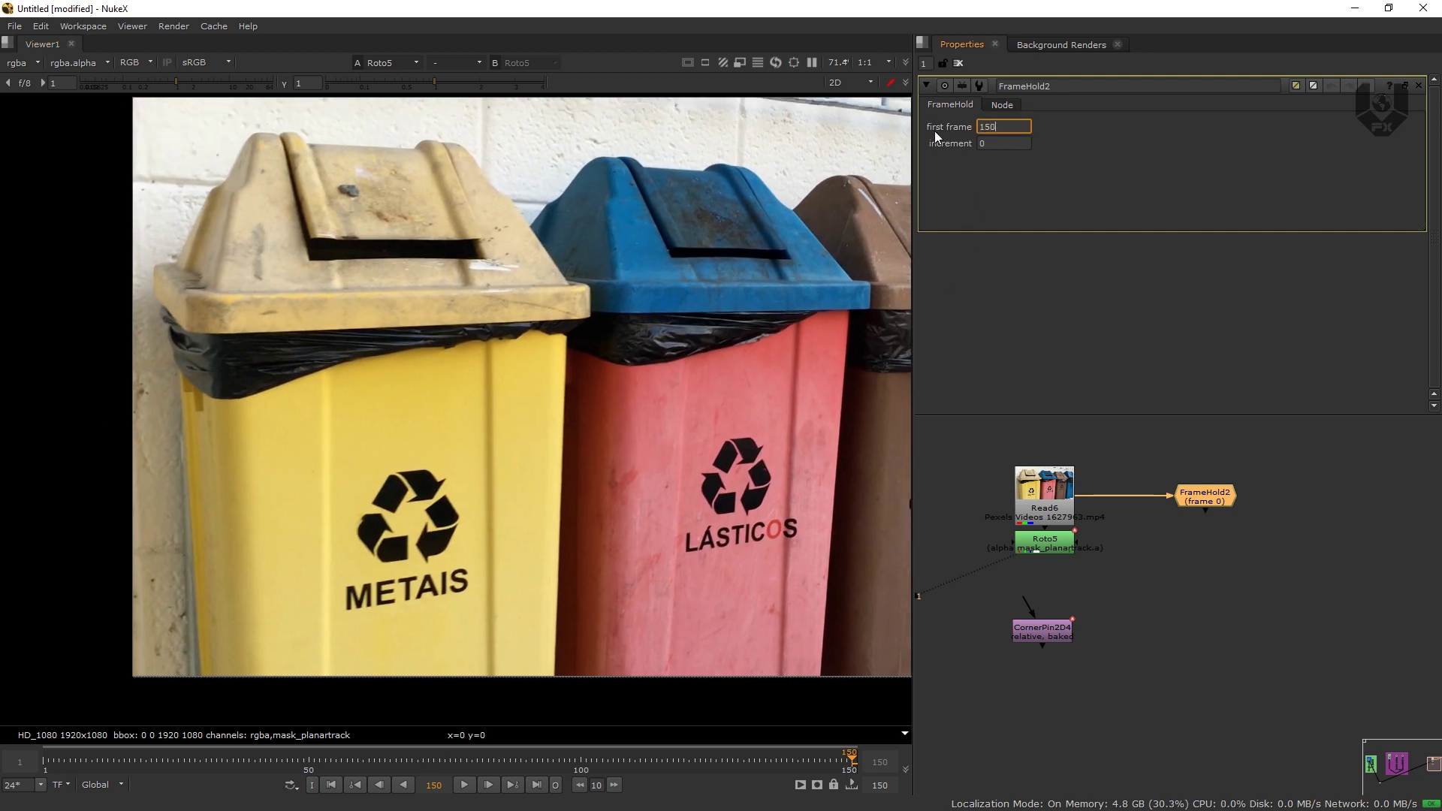
{"action": "key", "text": "Return"}
{"action": "left_click", "coordinate": [1213, 499]}
{"action": "key", "text": "1"}
{"action": "left_click", "coordinate": [1202, 539]}
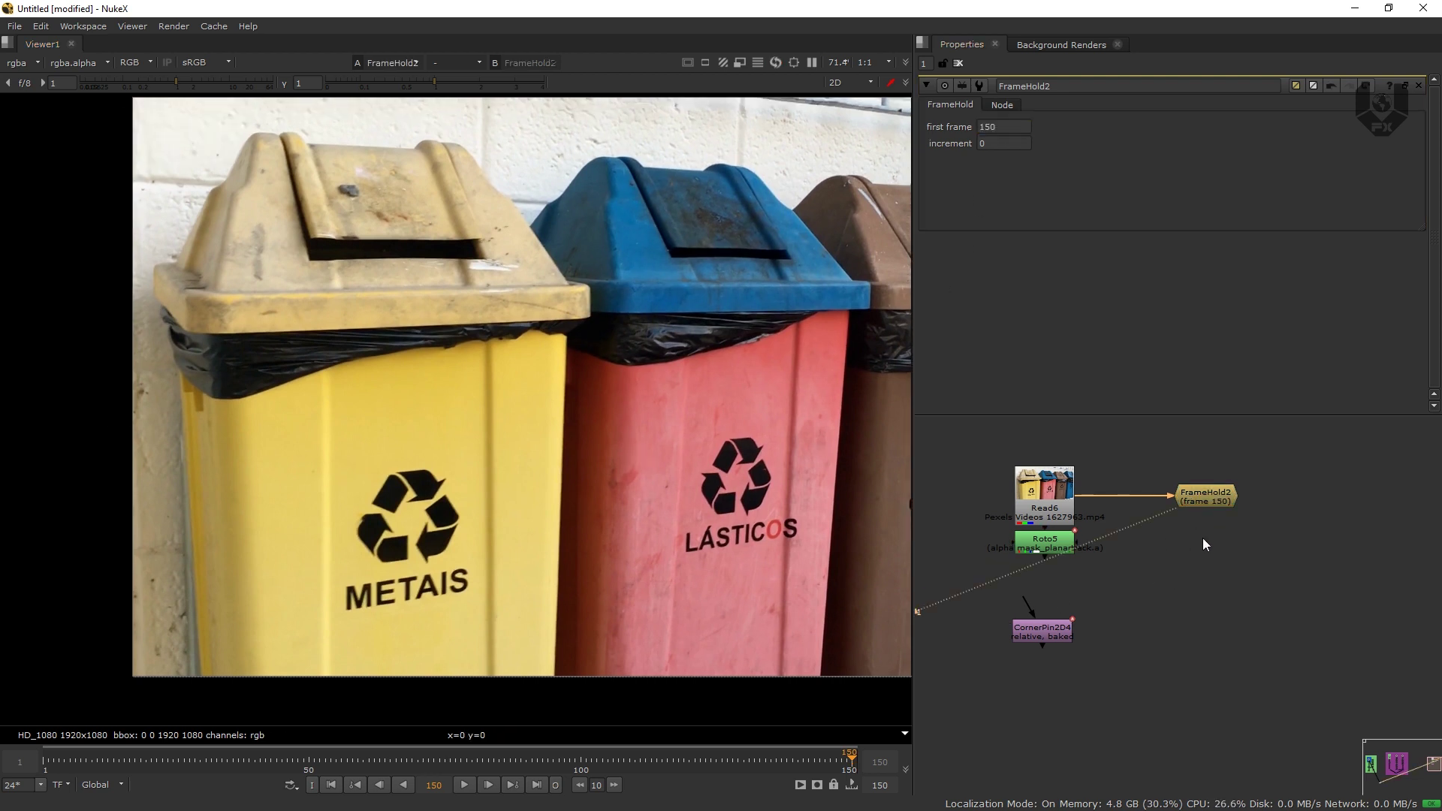
{"action": "middle_click_drag", "start_coordinate": [595, 581], "coordinate": [540, 573]}
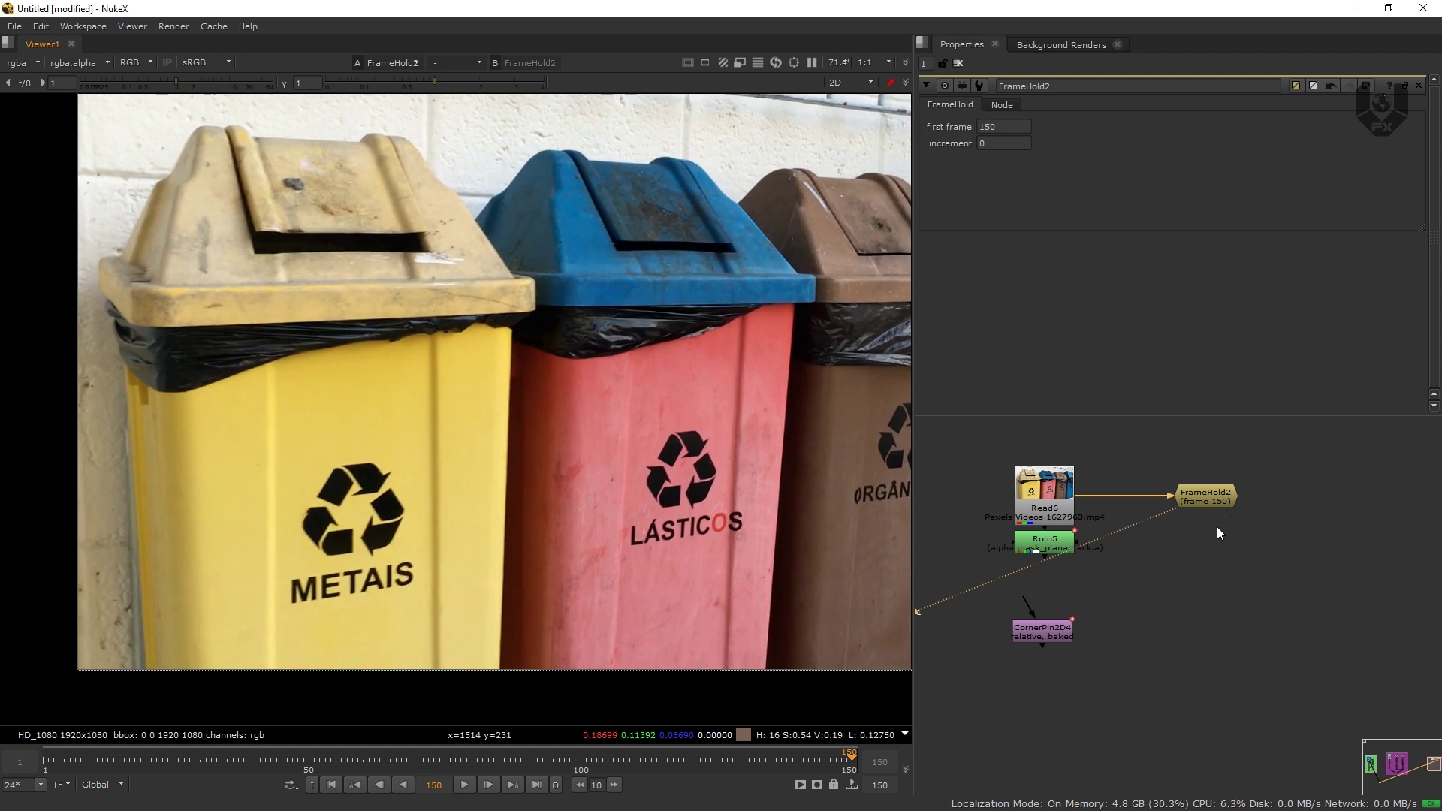
- Add a RotoPaint node below the FrameHold and set its brush to size 76 with hardness 0
{"action": "key", "text": "p"}
{"action": "left_click_drag", "start_coordinate": [1217, 500], "coordinate": [1210, 534]}
{"action": "middle_click_drag", "start_coordinate": [371, 513], "coordinate": [393, 496]}
{"action": "scroll", "coordinate": [392, 500], "scroll_direction": "up", "scroll_amount": 4}
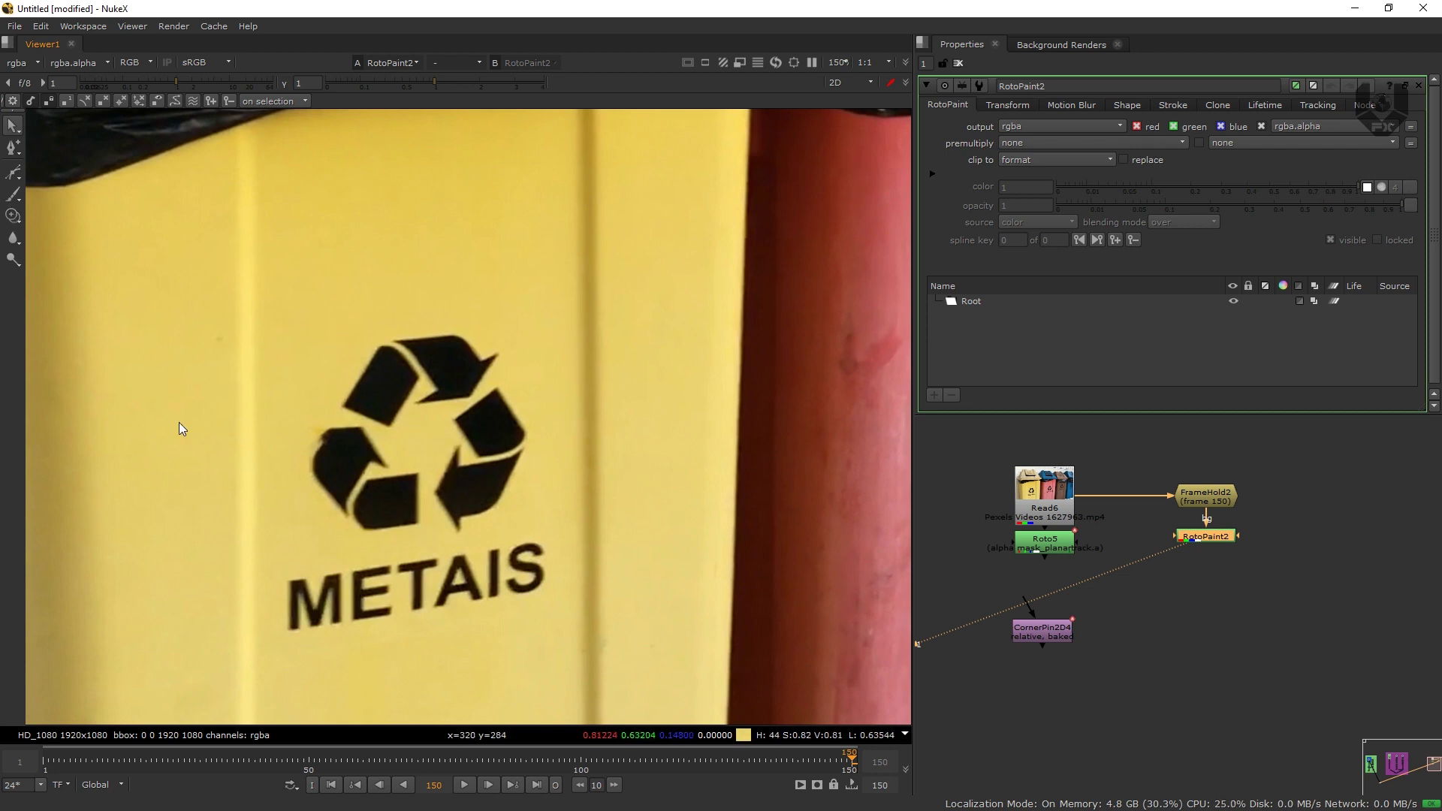
{"action": "left_click", "coordinate": [18, 196]}
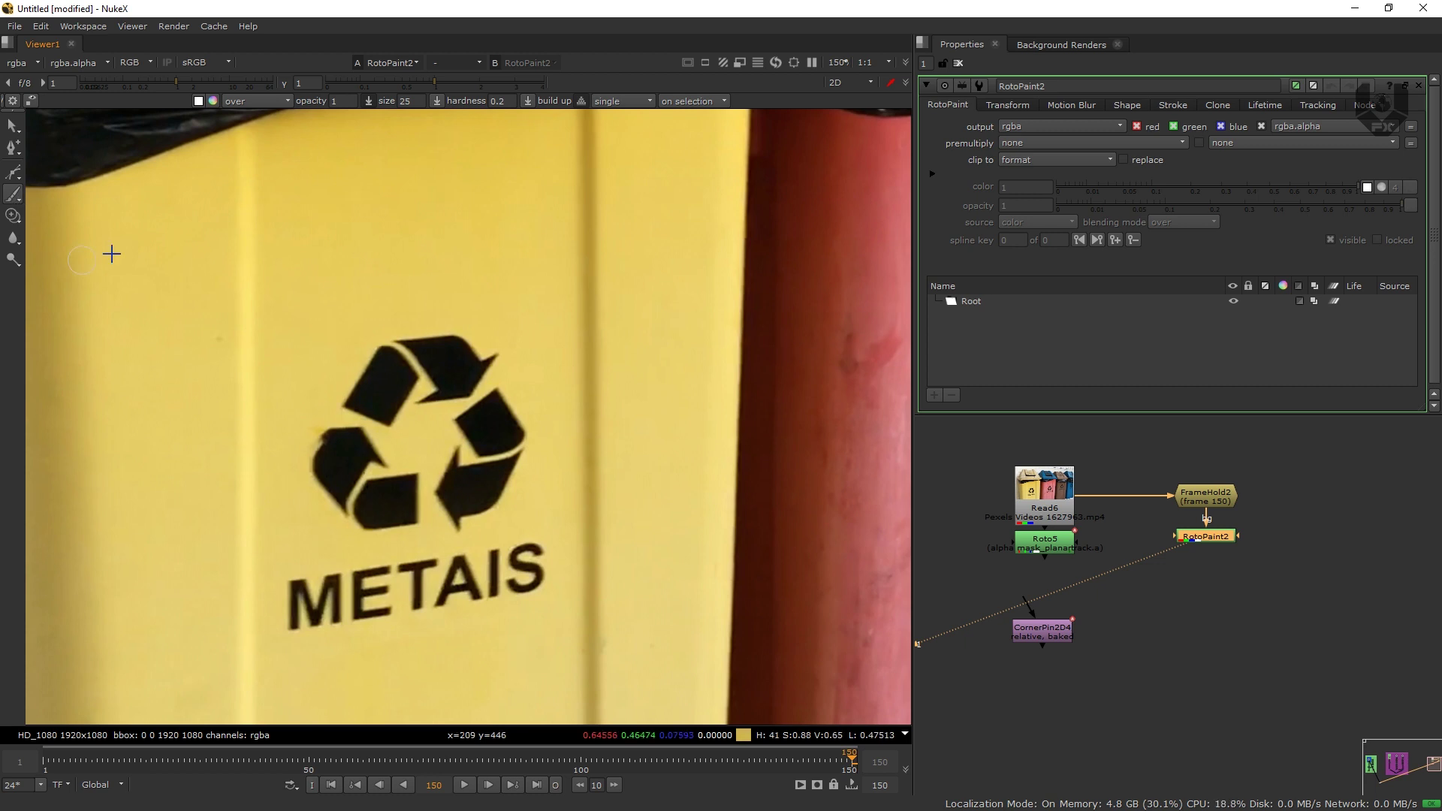
{"action": "left_click_drag", "start_coordinate": [334, 419], "coordinate": [355, 401], "text": "shift"}
{"action": "double_click", "coordinate": [500, 101]}
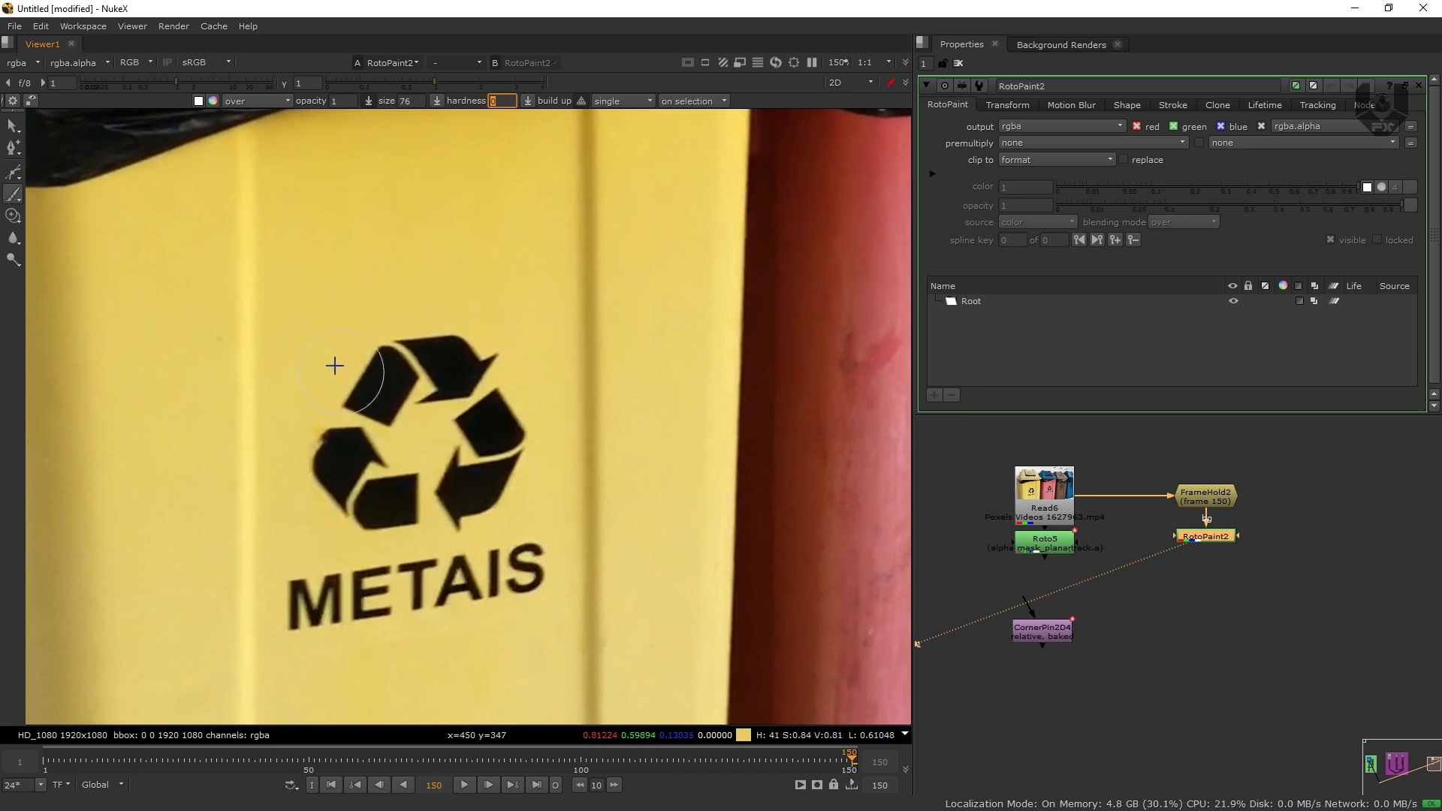
- Sample the bin's yellow around the logo and paint over the recycling symbol and the METAIS lettering
{"action": "left_click", "coordinate": [200, 106]}
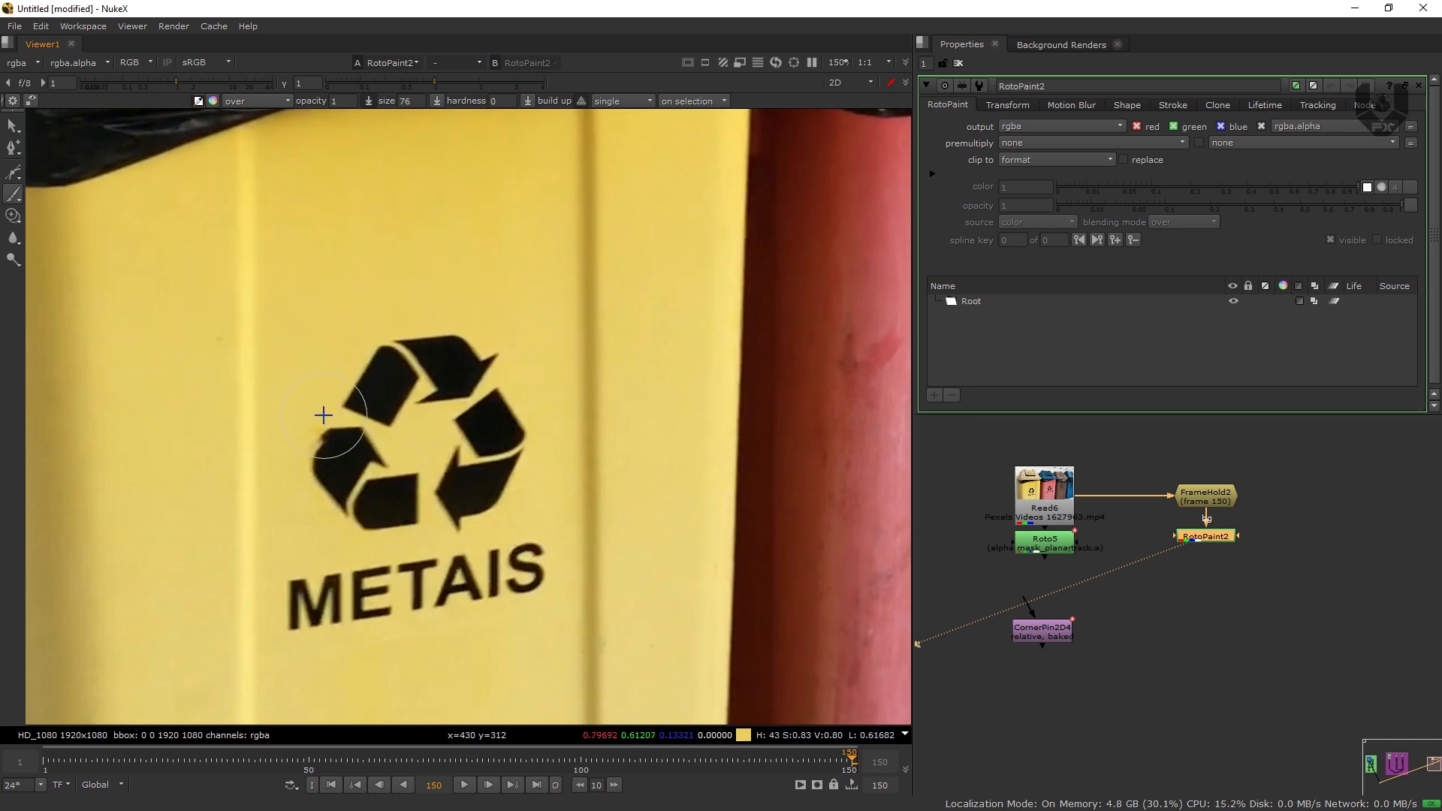
{"action": "left_click", "coordinate": [323, 404], "text": "ctrl"}
{"action": "left_click_drag", "start_coordinate": [368, 389], "coordinate": [357, 421]}
{"action": "mouse_move", "coordinate": [414, 478]}
{"action": "left_mouse_down"}
{"action": "mouse_move", "coordinate": [358, 422]}
{"action": "mouse_move", "coordinate": [375, 503]}
{"action": "mouse_move", "coordinate": [417, 499]}
{"action": "mouse_move", "coordinate": [359, 523]}
{"action": "mouse_move", "coordinate": [451, 502]}
{"action": "mouse_move", "coordinate": [496, 451]}
{"action": "mouse_move", "coordinate": [504, 481]}
{"action": "mouse_move", "coordinate": [390, 353]}
{"action": "mouse_move", "coordinate": [481, 353]}
{"action": "mouse_move", "coordinate": [439, 364]}
{"action": "mouse_move", "coordinate": [510, 421]}
{"action": "mouse_move", "coordinate": [507, 462]}
{"action": "left_mouse_up"}
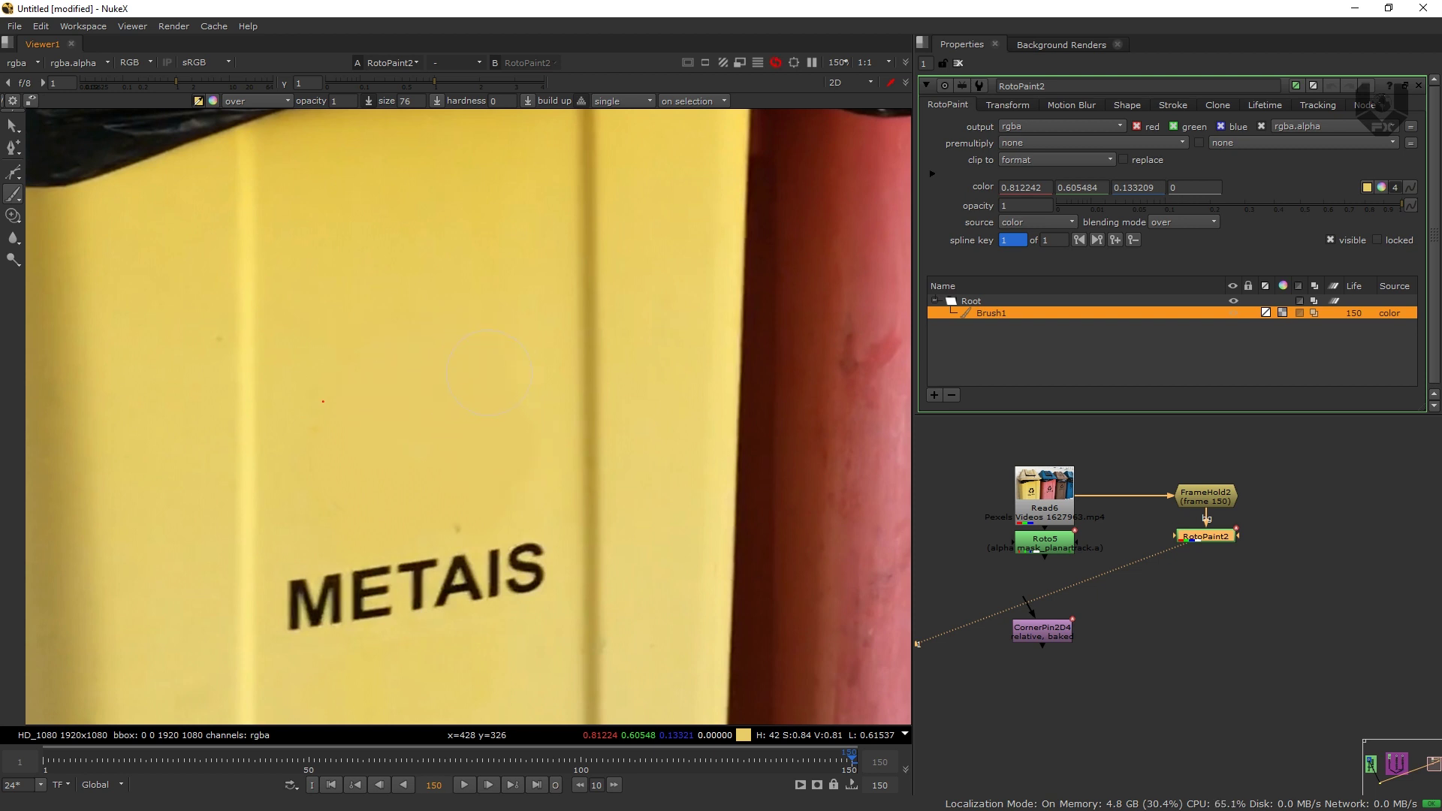
{"action": "left_click_drag", "start_coordinate": [466, 517], "coordinate": [316, 505]}
{"action": "left_click", "coordinate": [312, 563], "text": "ctrl"}
{"action": "mouse_move", "coordinate": [323, 591]}
{"action": "left_mouse_down"}
{"action": "mouse_move", "coordinate": [308, 607]}
{"action": "mouse_move", "coordinate": [525, 580]}
{"action": "mouse_move", "coordinate": [443, 580]}
{"action": "left_mouse_up"}
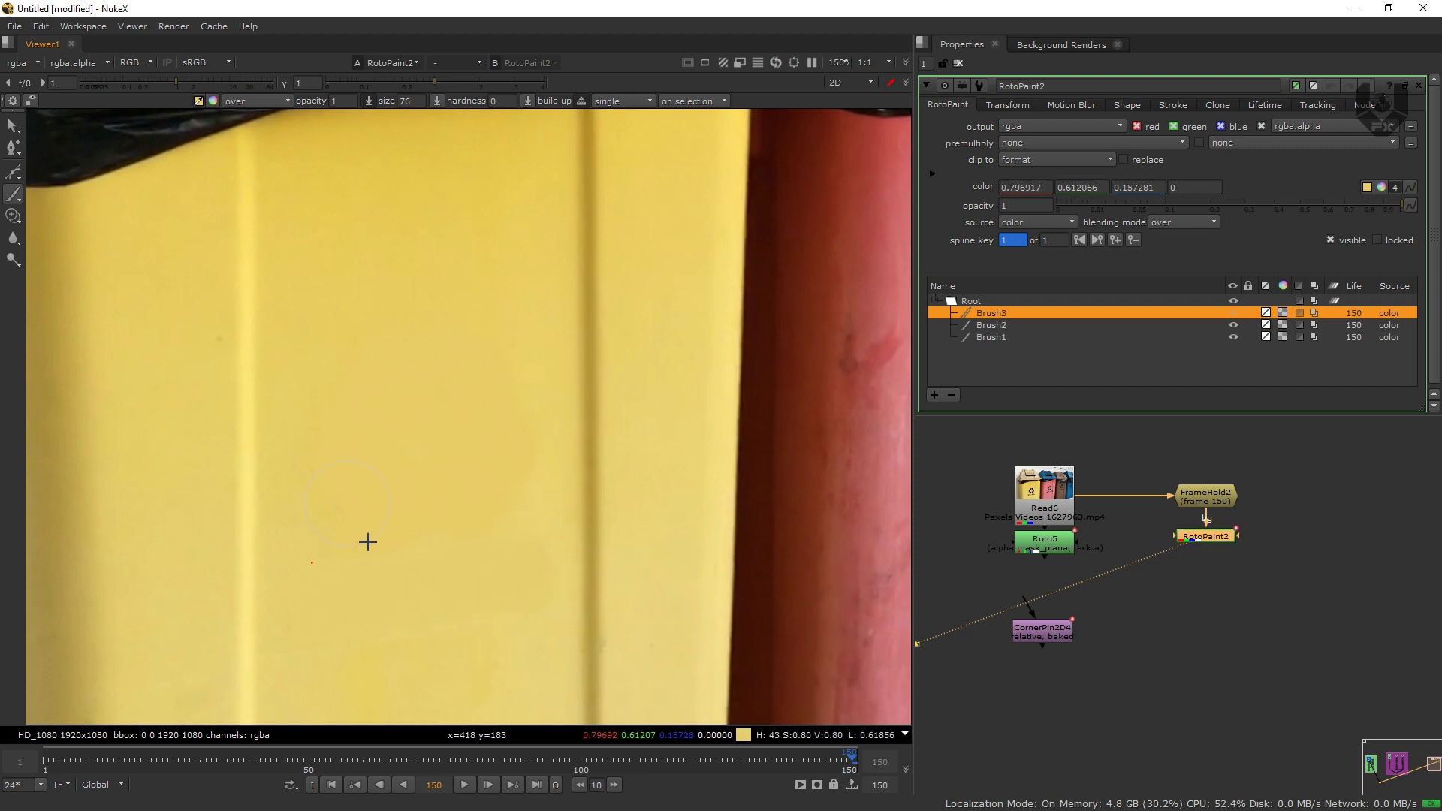
{"action": "left_click", "coordinate": [332, 632]}
{"action": "left_click", "coordinate": [406, 612]}
- Blend the uneven yellow tones of the painted area with soft strokes at brush opacity 0.2 and size 165.5
{"action": "left_click_drag", "start_coordinate": [345, 101], "coordinate": [299, 102]}
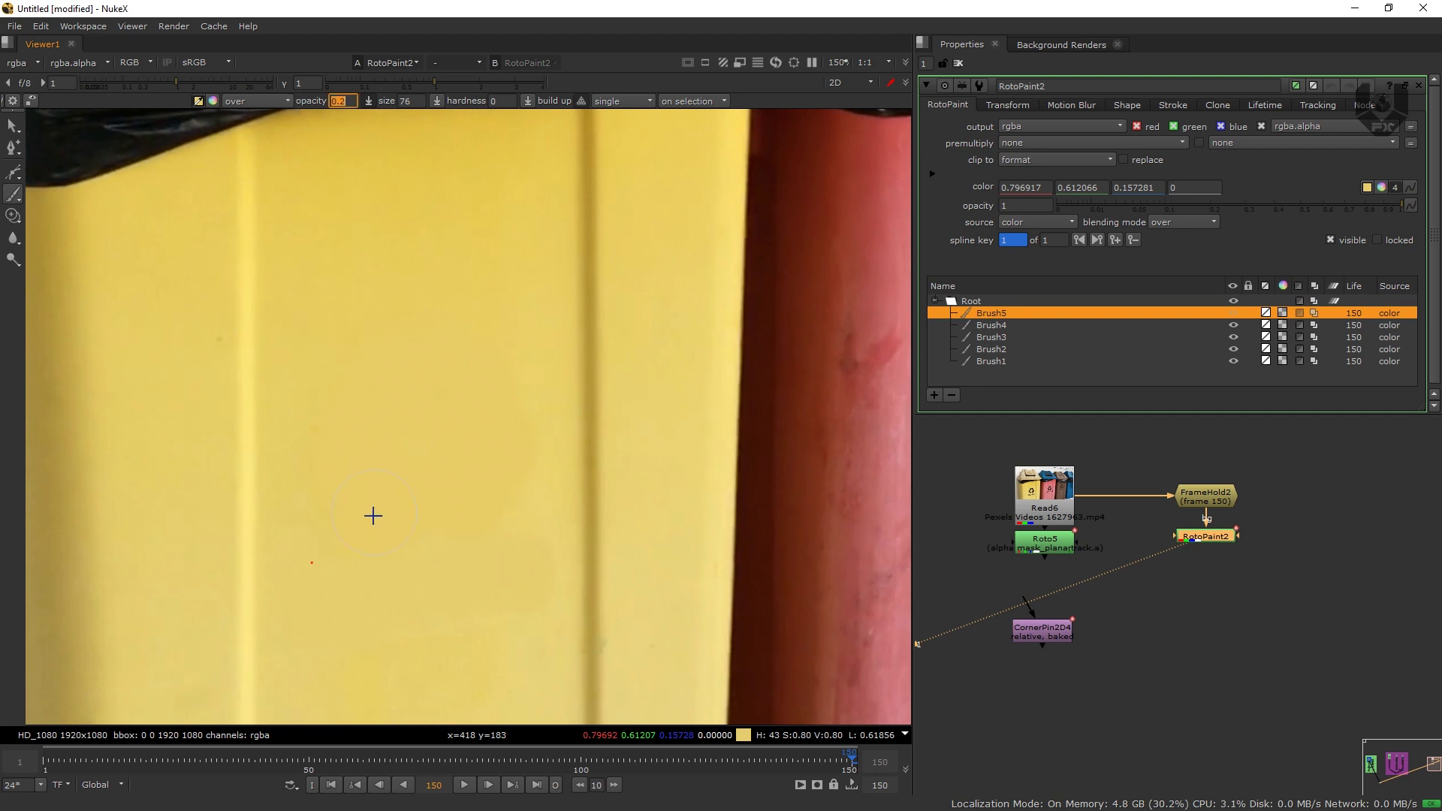
{"action": "mouse_move", "coordinate": [373, 516]}
{"action": "left_mouse_down", "text": "shift"}
{"action": "mouse_move", "coordinate": [402, 483]}
{"action": "mouse_move", "coordinate": [376, 539]}
{"action": "left_mouse_up", "text": "shift"}
{"action": "left_click", "coordinate": [483, 518]}
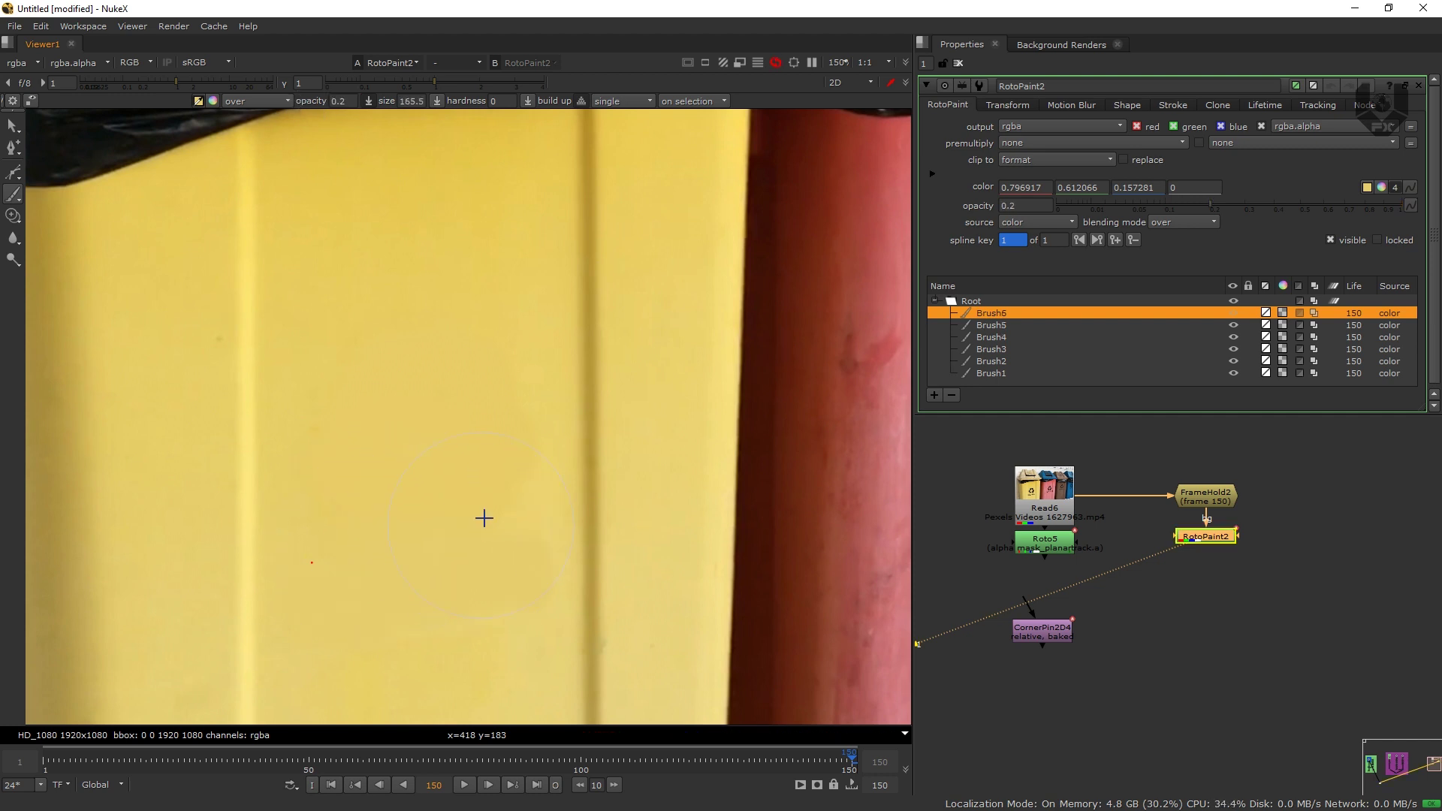
{"action": "left_click", "coordinate": [499, 512]}
{"action": "left_click", "coordinate": [464, 604]}
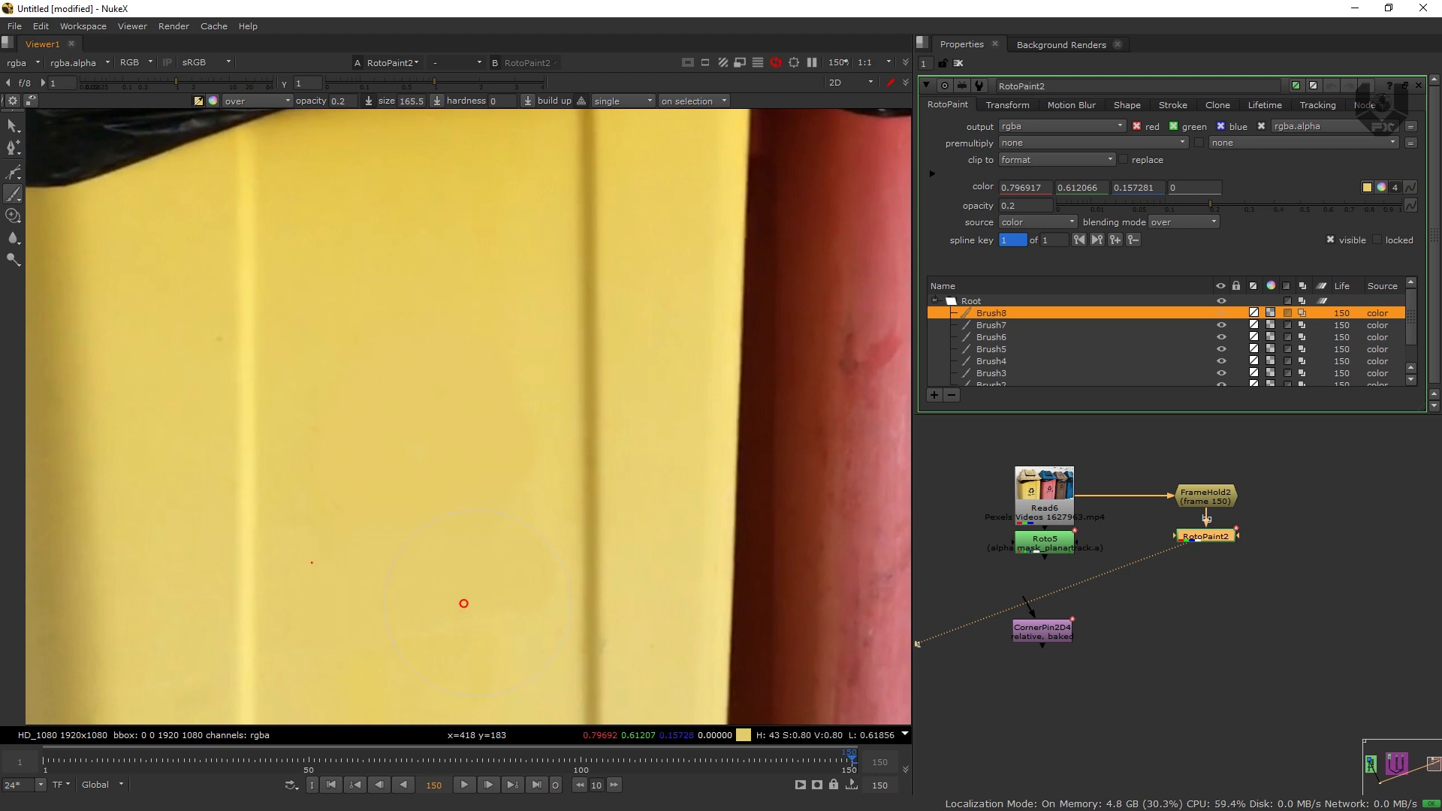
{"action": "left_click", "coordinate": [338, 503]}
{"action": "left_click", "coordinate": [333, 462]}
{"action": "left_click", "coordinate": [329, 422]}
{"action": "left_click", "coordinate": [498, 487]}
{"action": "scroll", "coordinate": [618, 528], "scroll_direction": "down", "scroll_amount": 4}
{"action": "middle_click_drag", "start_coordinate": [519, 444], "coordinate": [489, 476]}
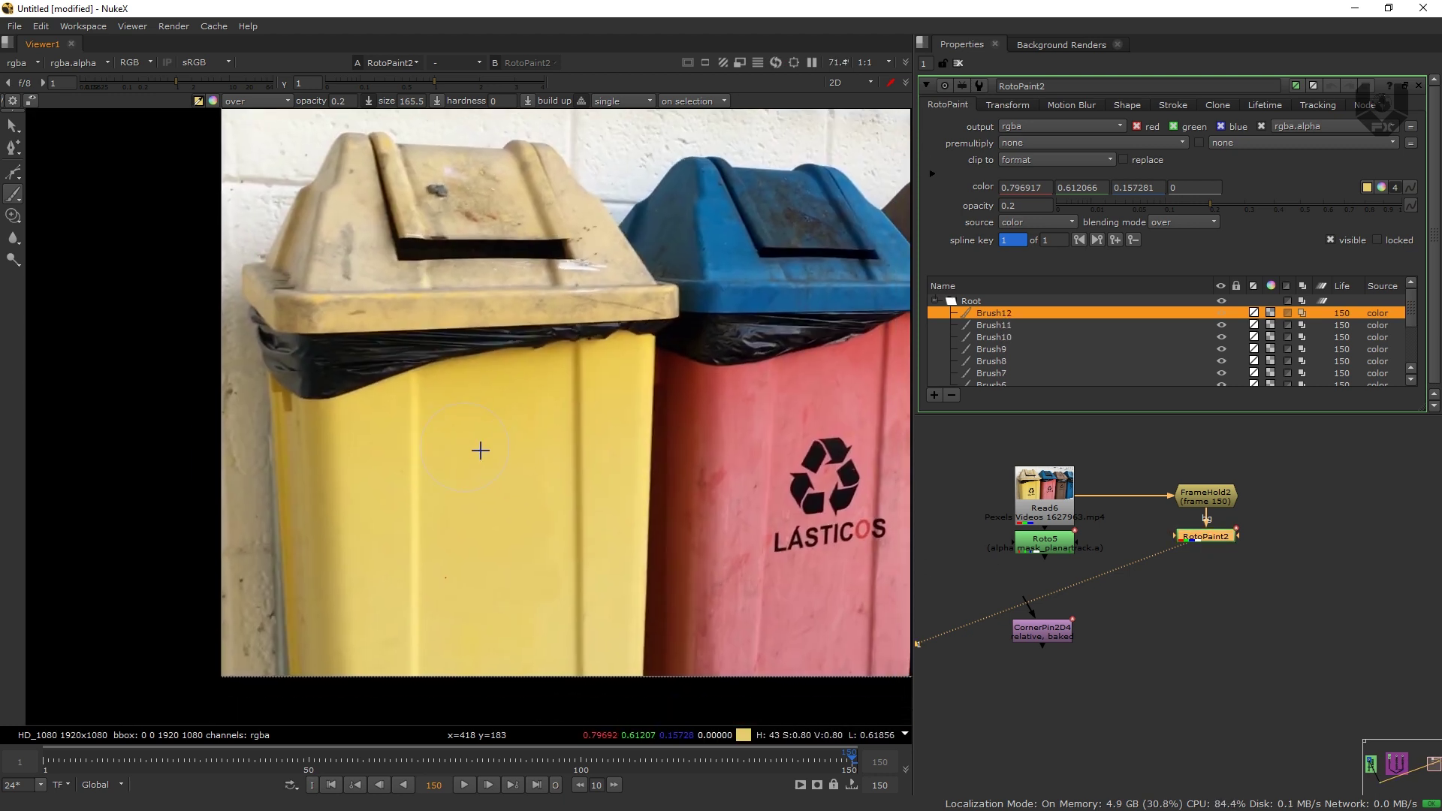
- Add a Roto node below the RotoPaint and draw a rectangle over the painted-out logo area on the yellow bin
{"action": "middle_click_drag", "start_coordinate": [1126, 585], "coordinate": [1164, 605]}
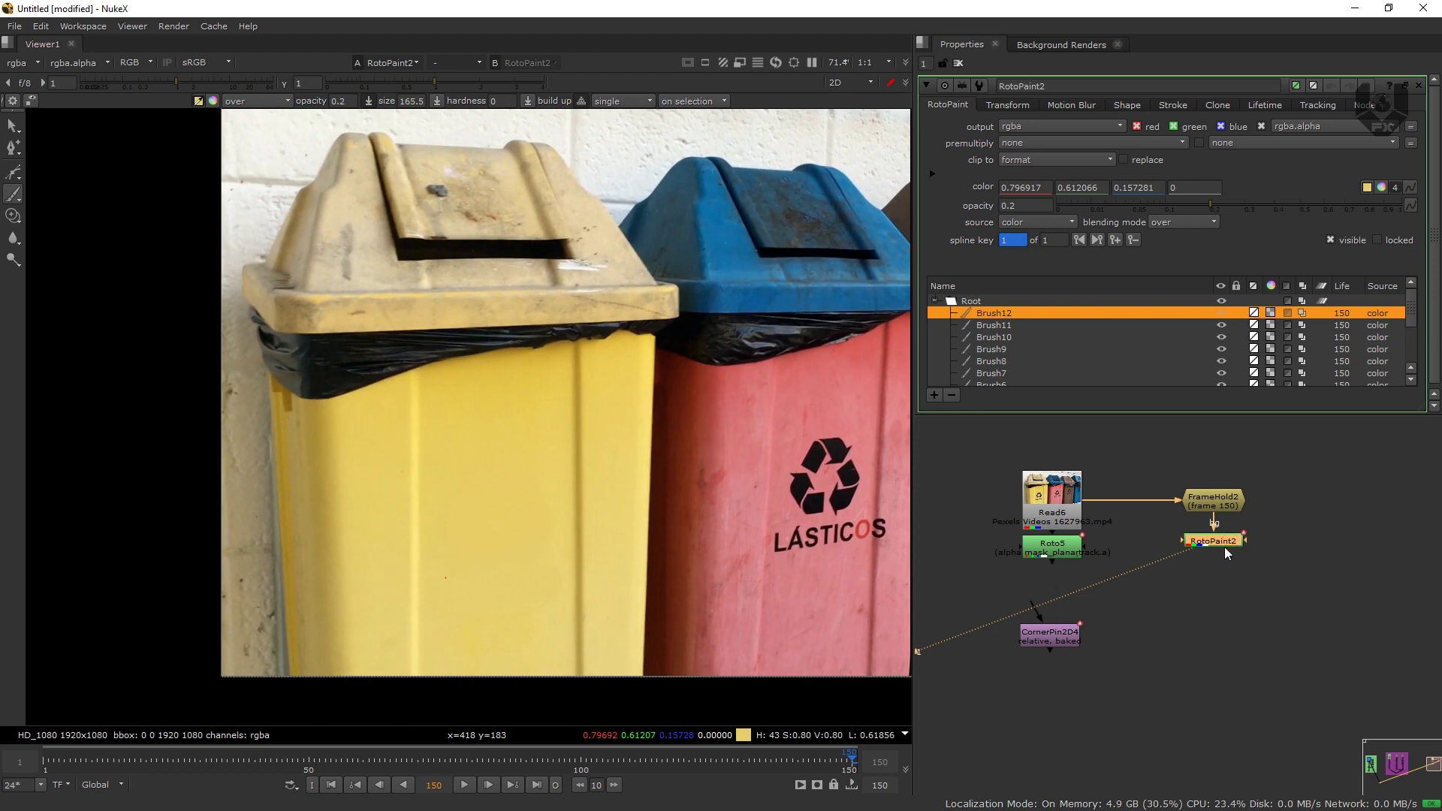
{"action": "key", "text": "o"}
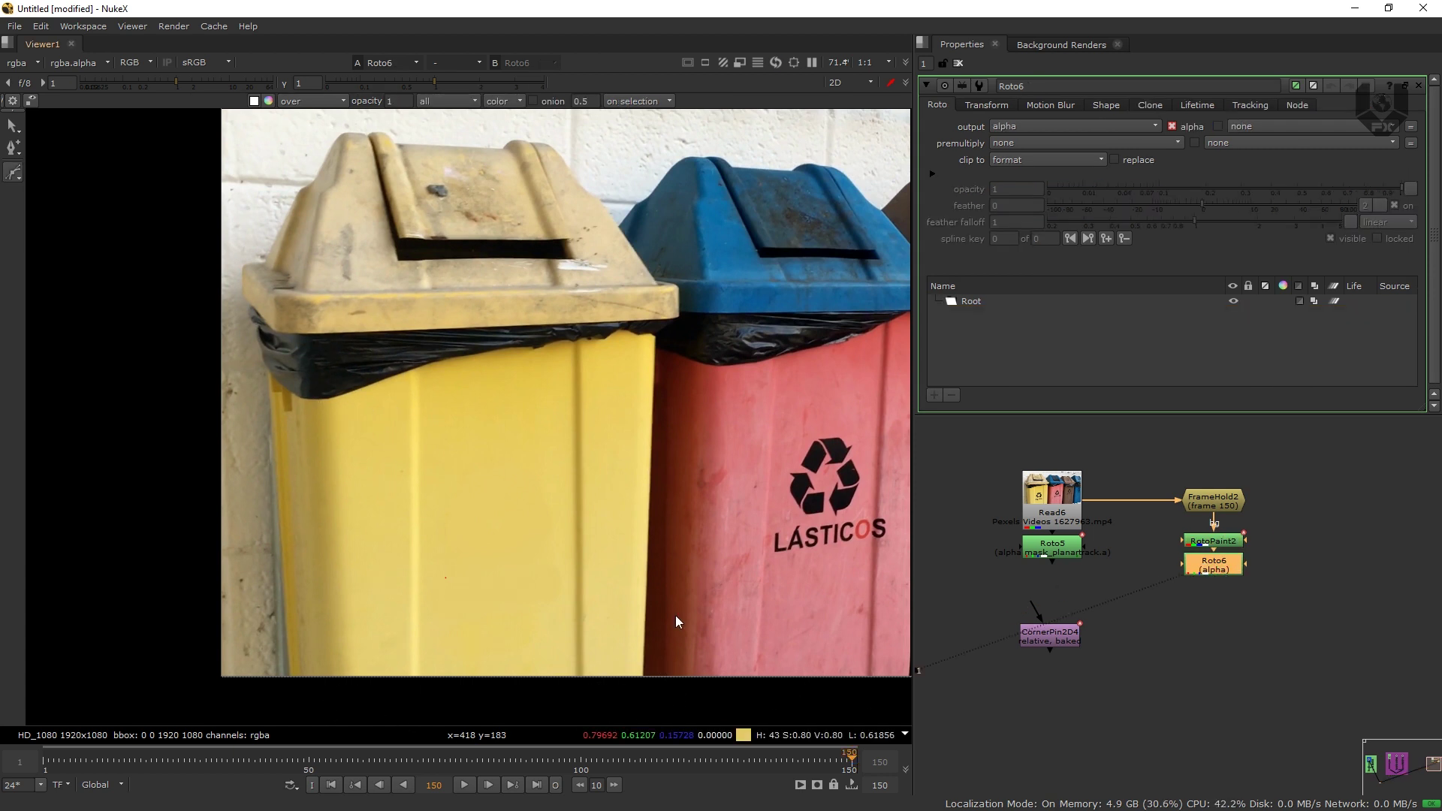
{"action": "right_click", "coordinate": [15, 177]}
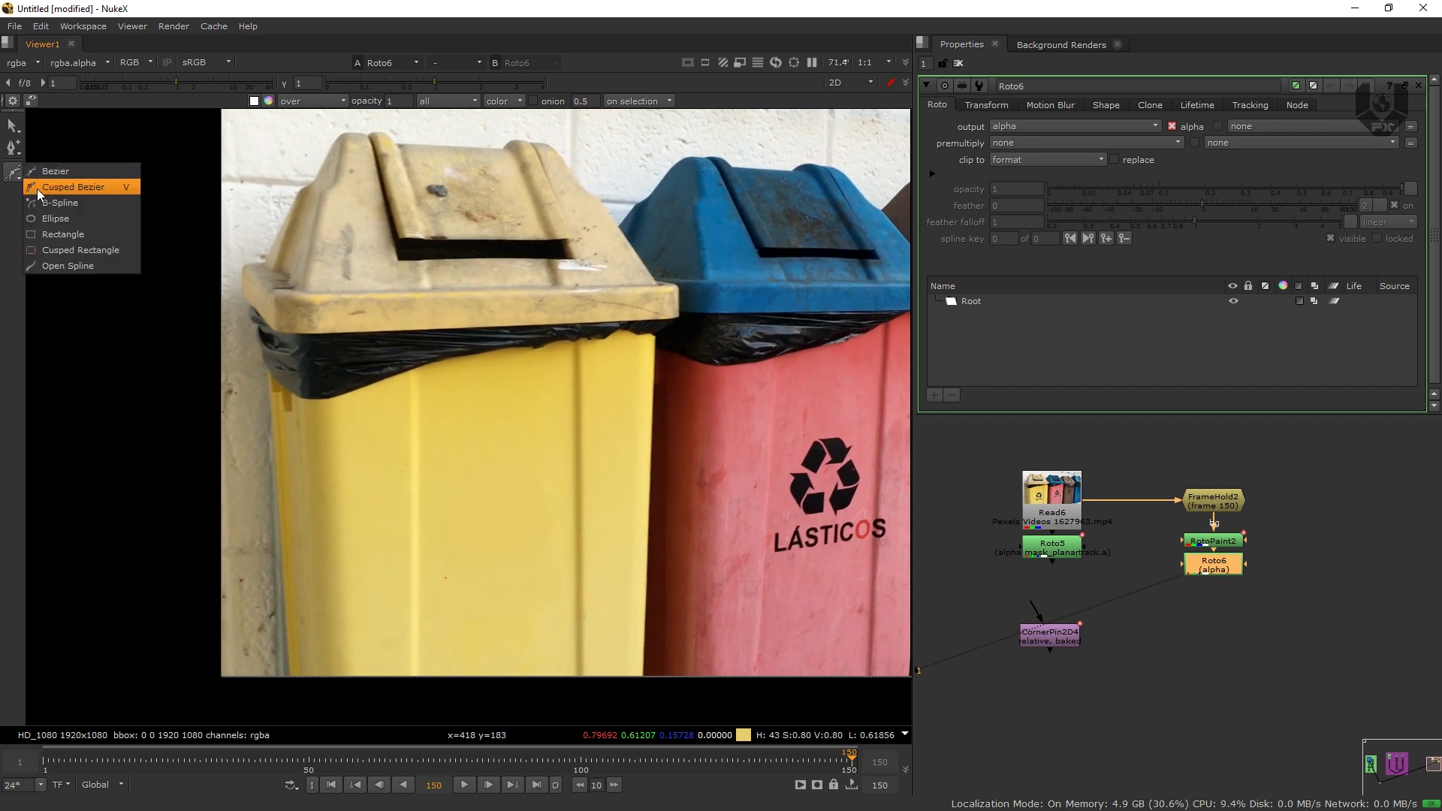
{"action": "left_click", "coordinate": [78, 237]}
{"action": "left_click_drag", "start_coordinate": [420, 453], "coordinate": [571, 645]}
{"action": "left_click_drag", "start_coordinate": [422, 648], "coordinate": [425, 656]}
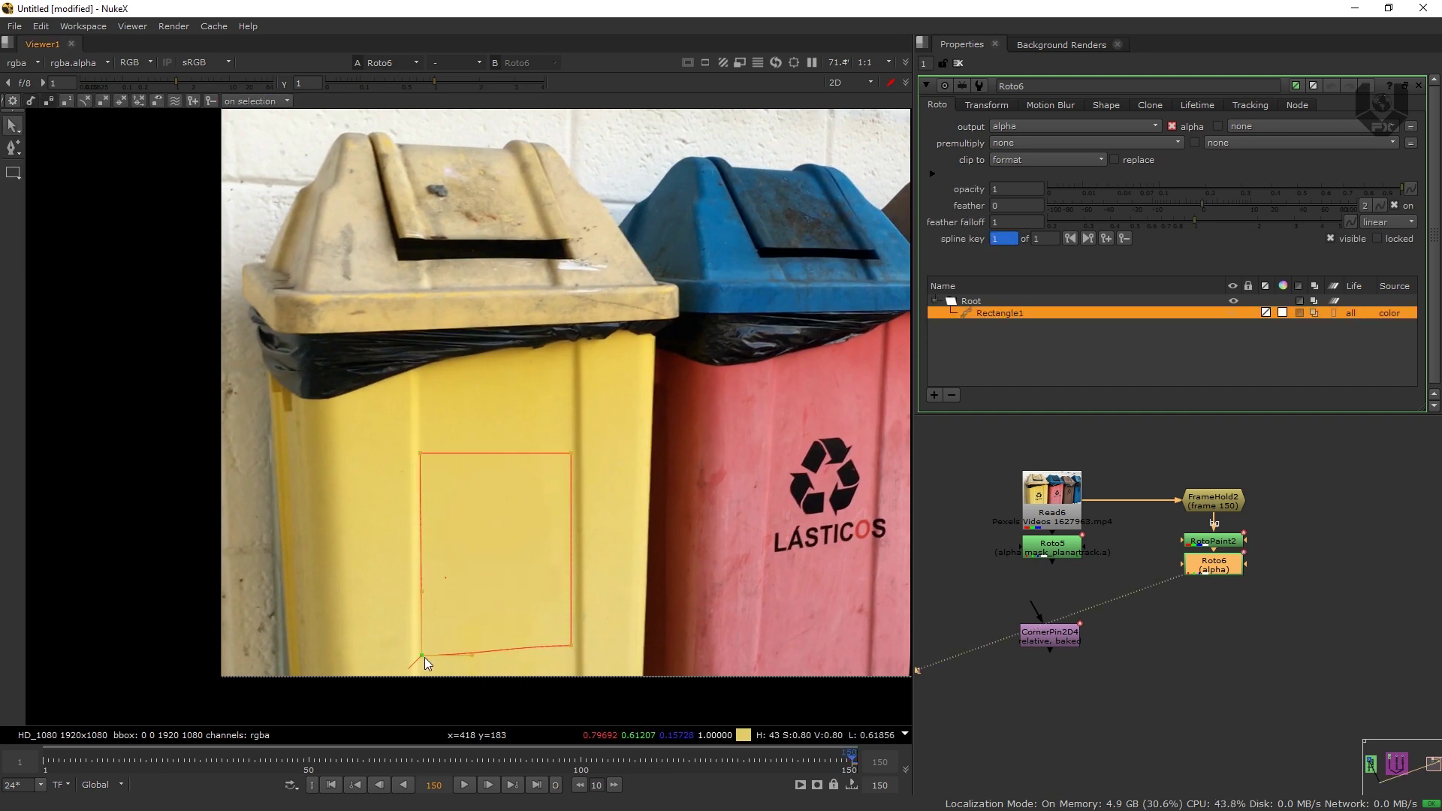
- Disable the RotoPaint node to reveal the logo and adjust the rectangle's corners to follow the bin's perspective around it
{"action": "left_click", "coordinate": [1209, 545]}
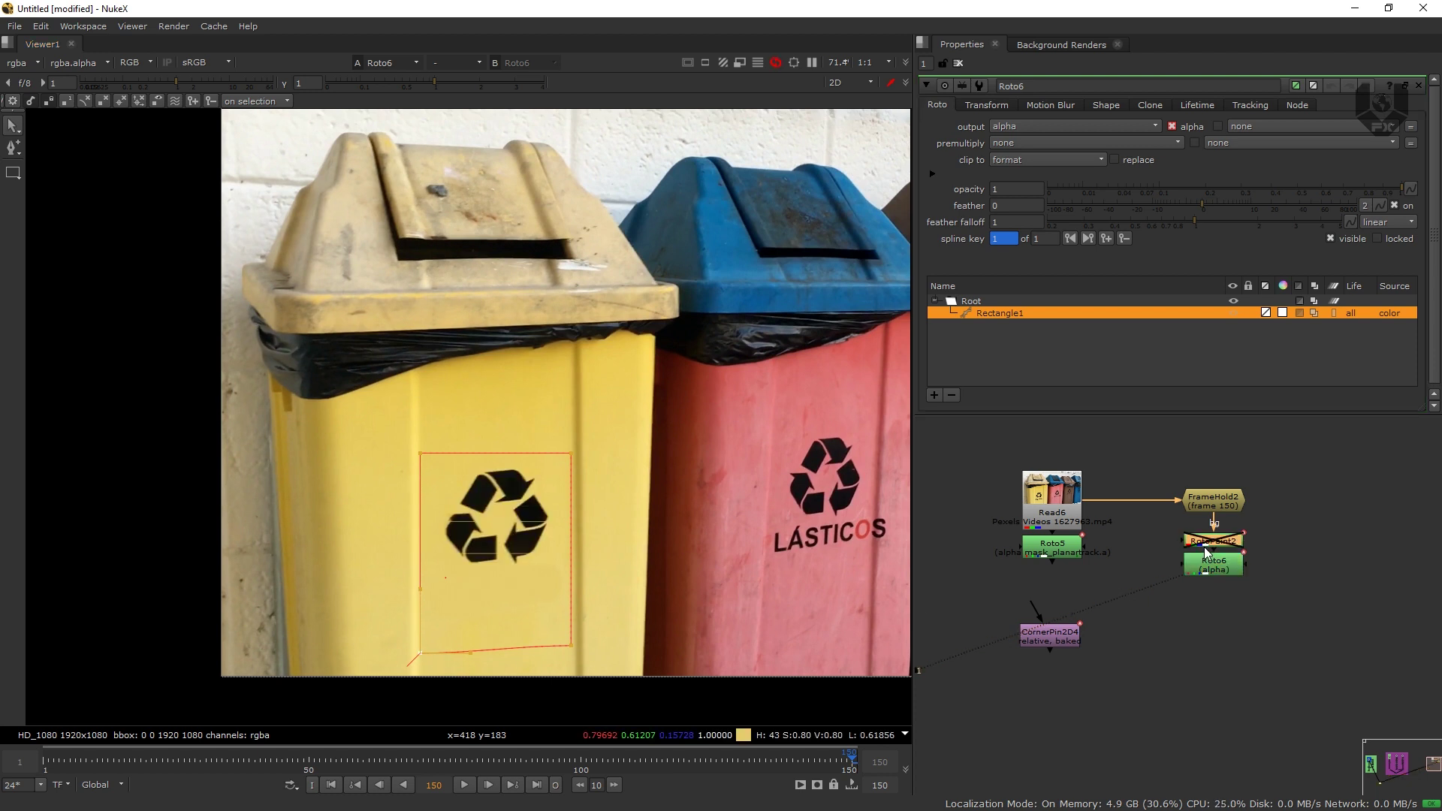
{"action": "key", "text": "d"}
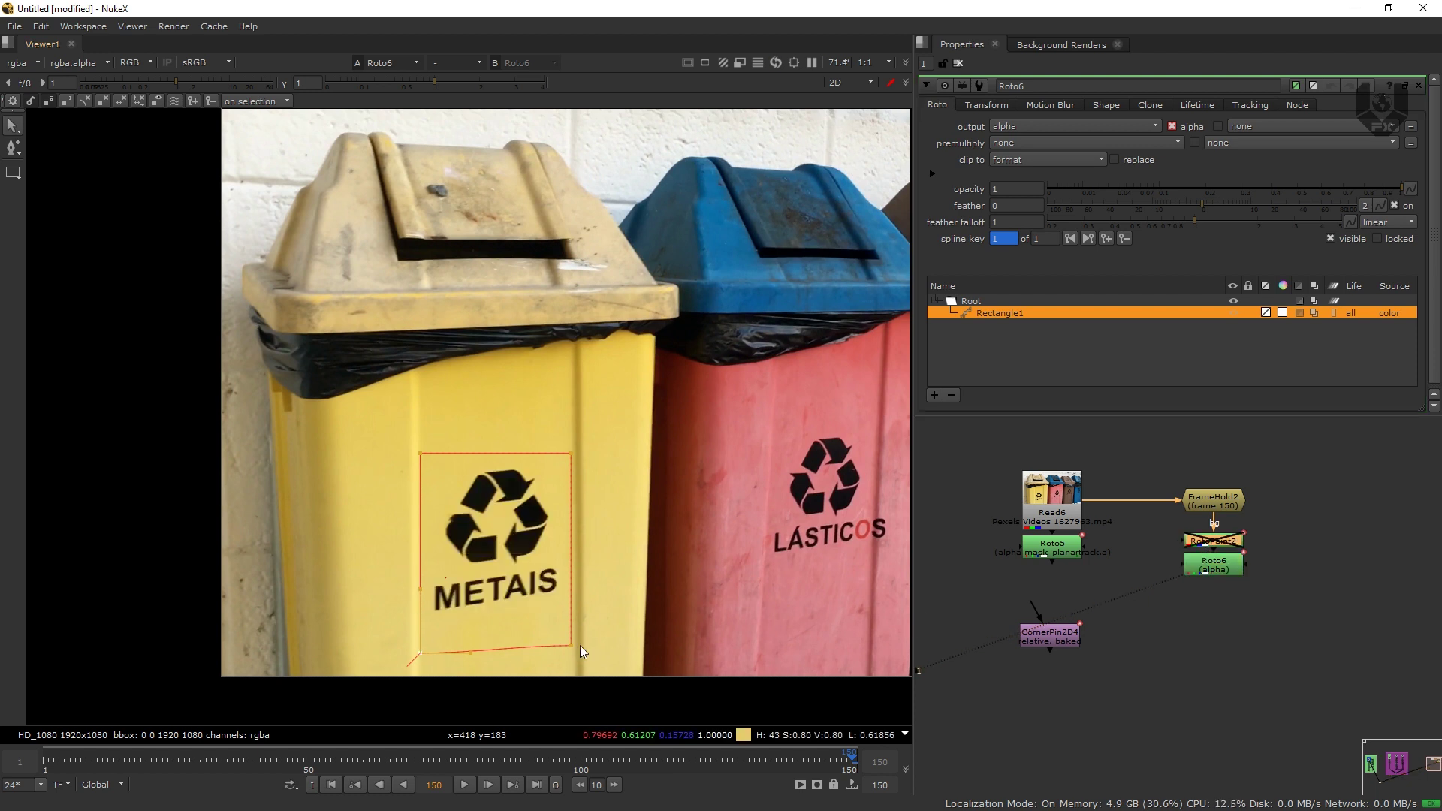
{"action": "left_click_drag", "start_coordinate": [603, 430], "coordinate": [381, 677]}
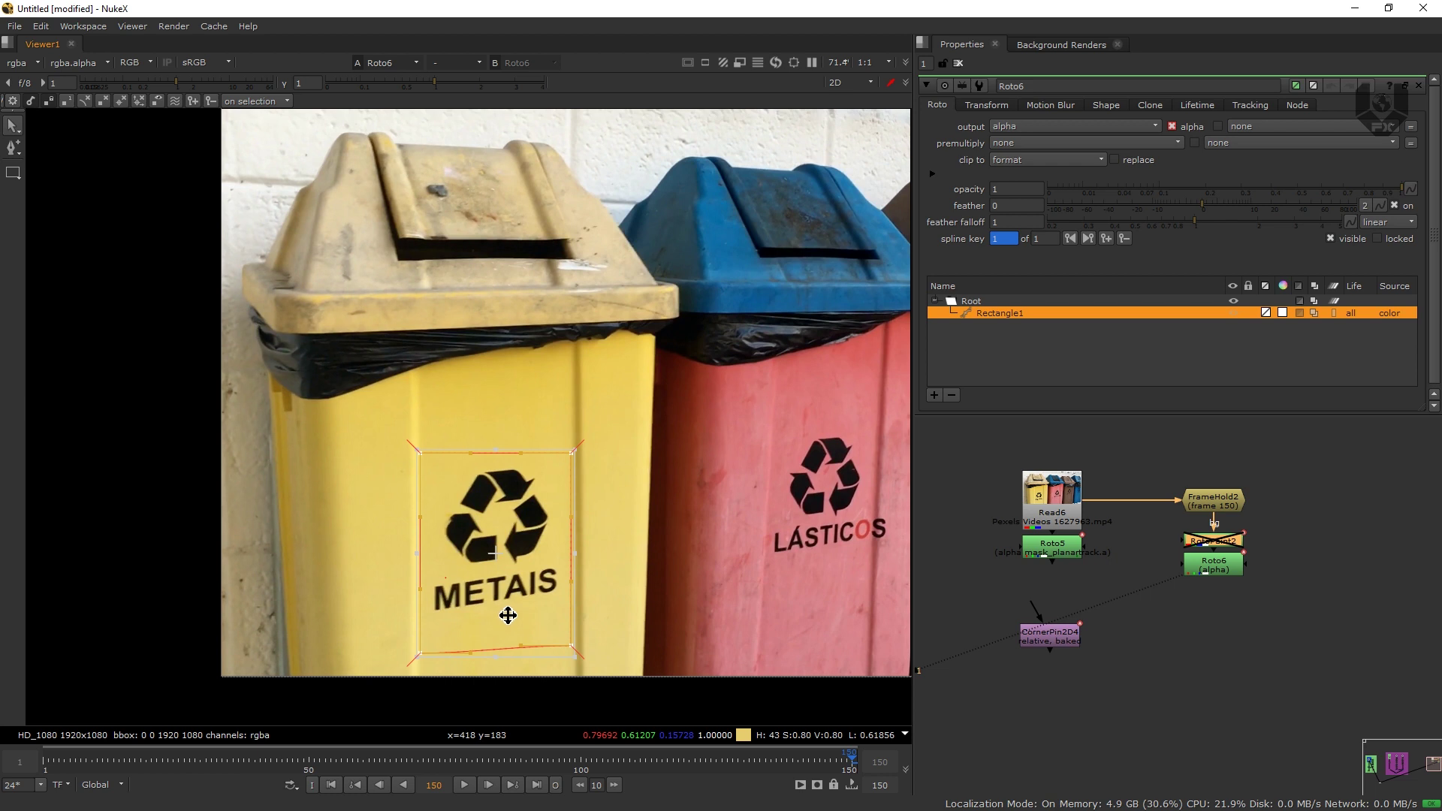
{"action": "left_click_drag", "start_coordinate": [571, 646], "coordinate": [569, 629]}
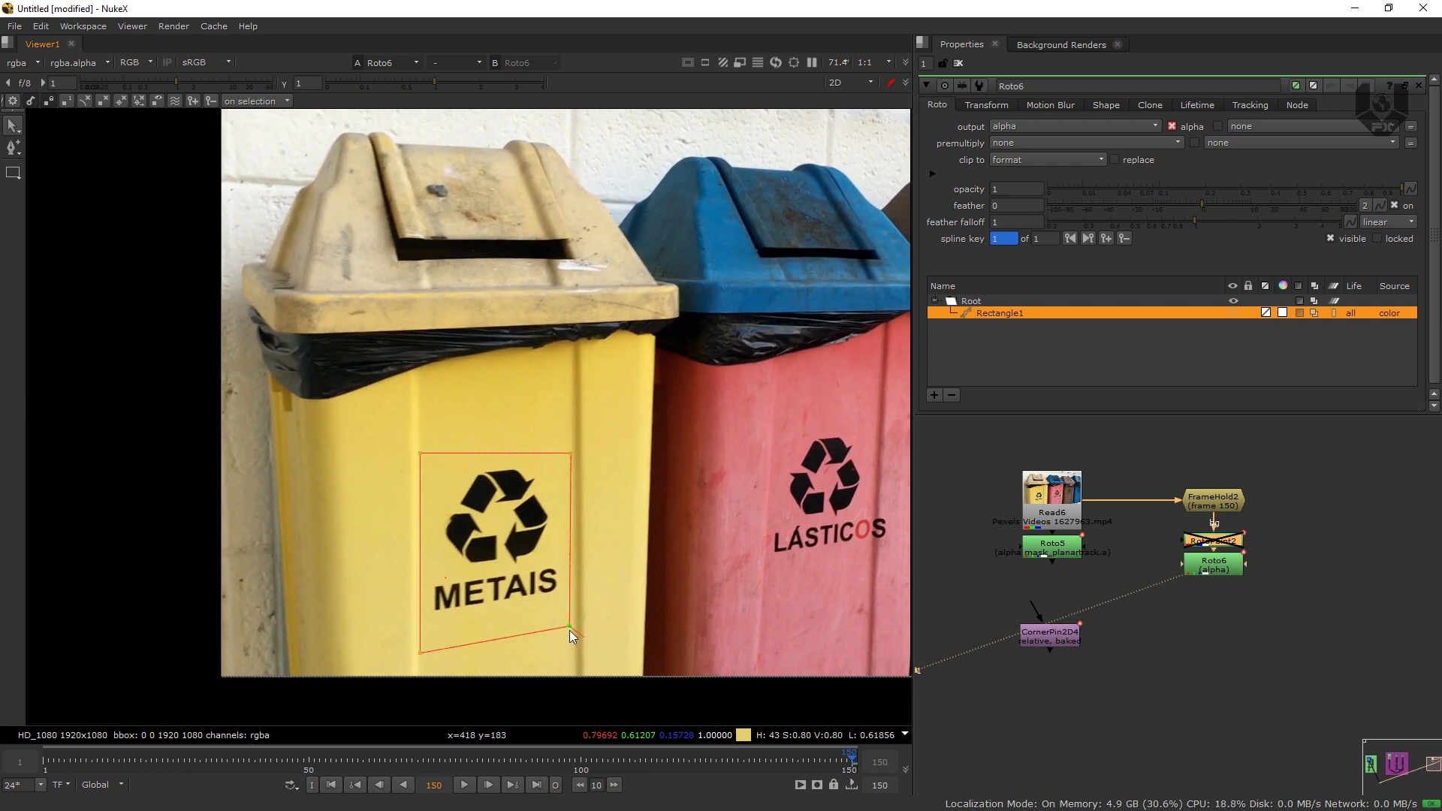
{"action": "left_click_drag", "start_coordinate": [422, 652], "coordinate": [425, 651]}
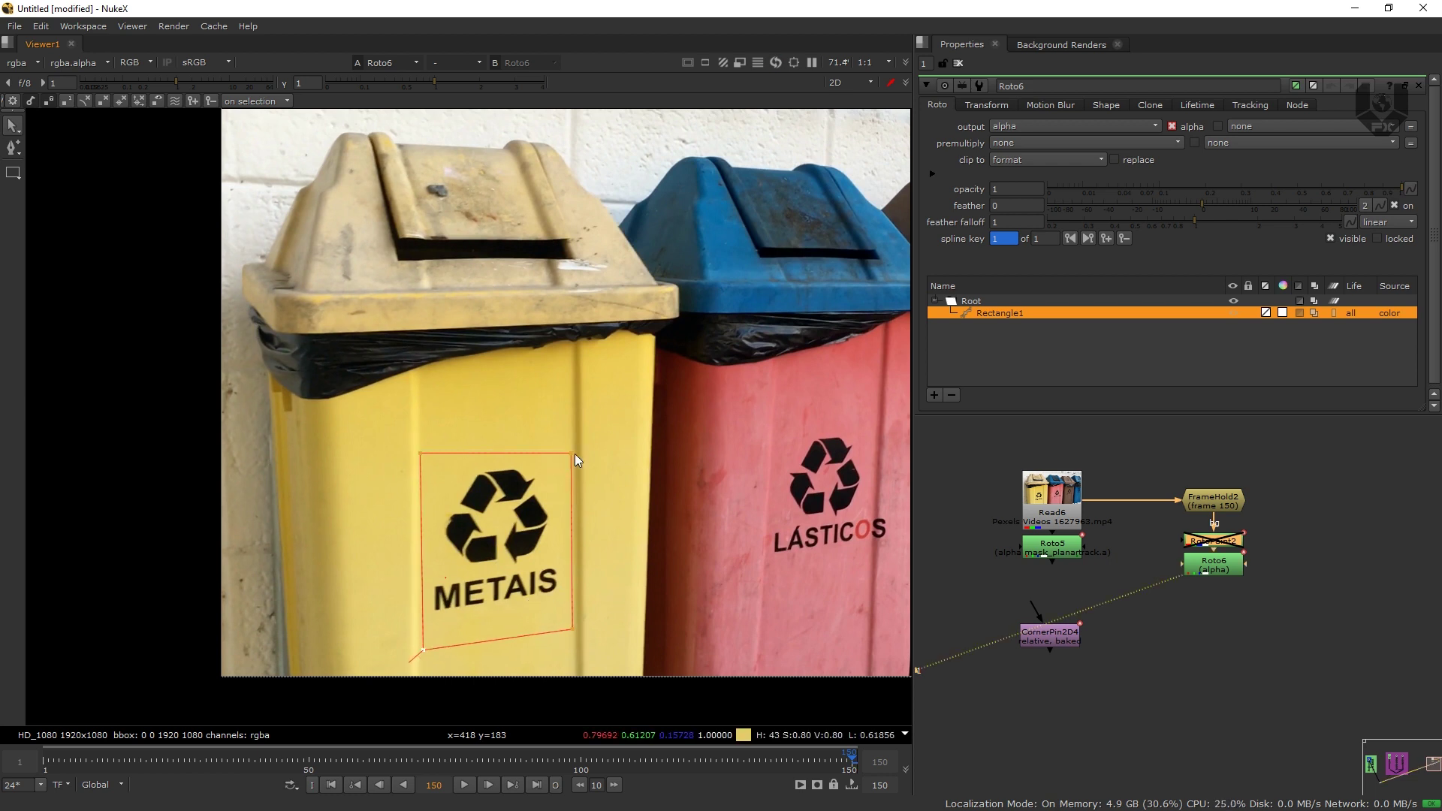
{"action": "left_click_drag", "start_coordinate": [575, 454], "coordinate": [574, 440]}
- Feather the whole rectangle outward on all sides and re-enable the RotoPaint node
{"action": "left_click_drag", "start_coordinate": [448, 612], "coordinate": [375, 685]}
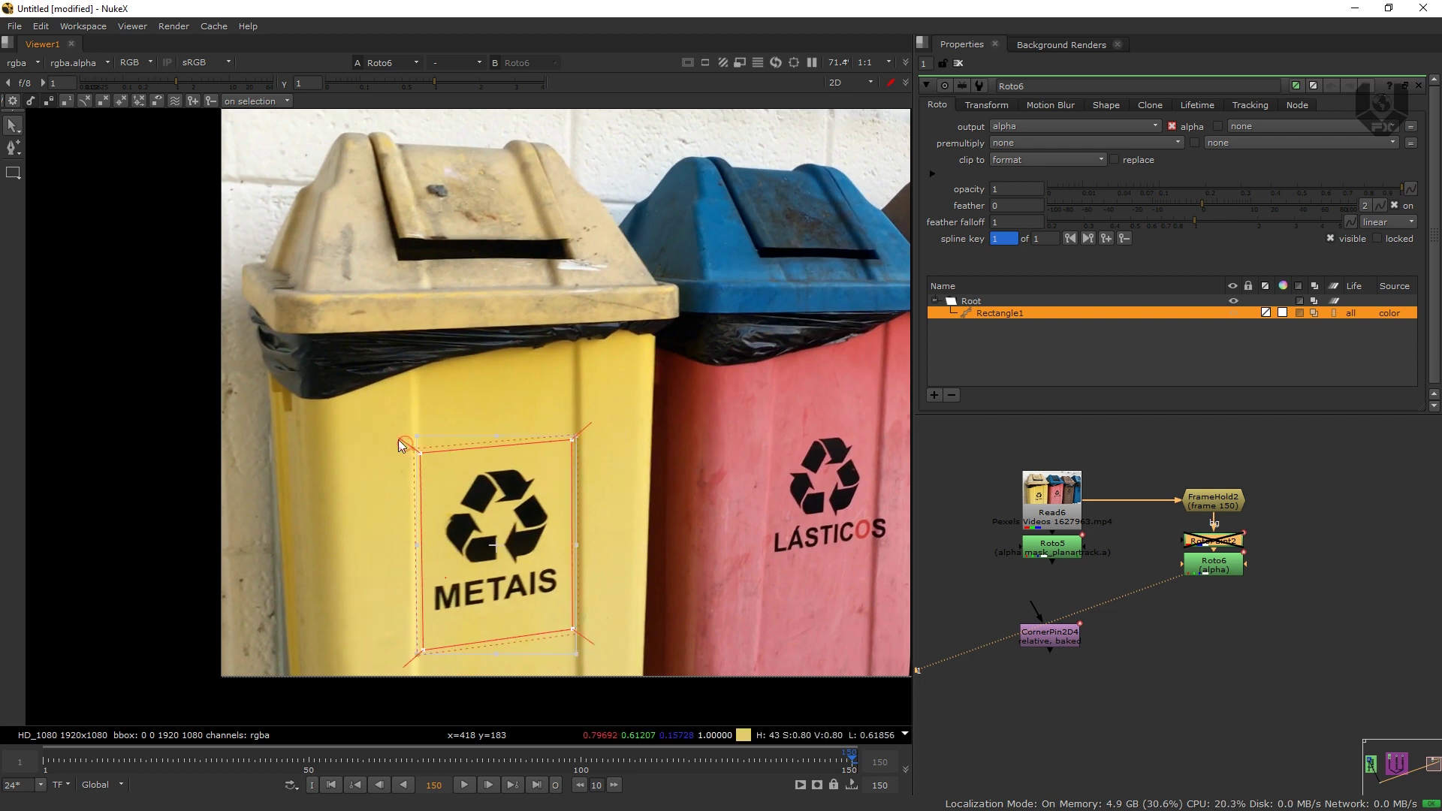
{"action": "left_click_drag", "start_coordinate": [398, 440], "coordinate": [388, 430]}
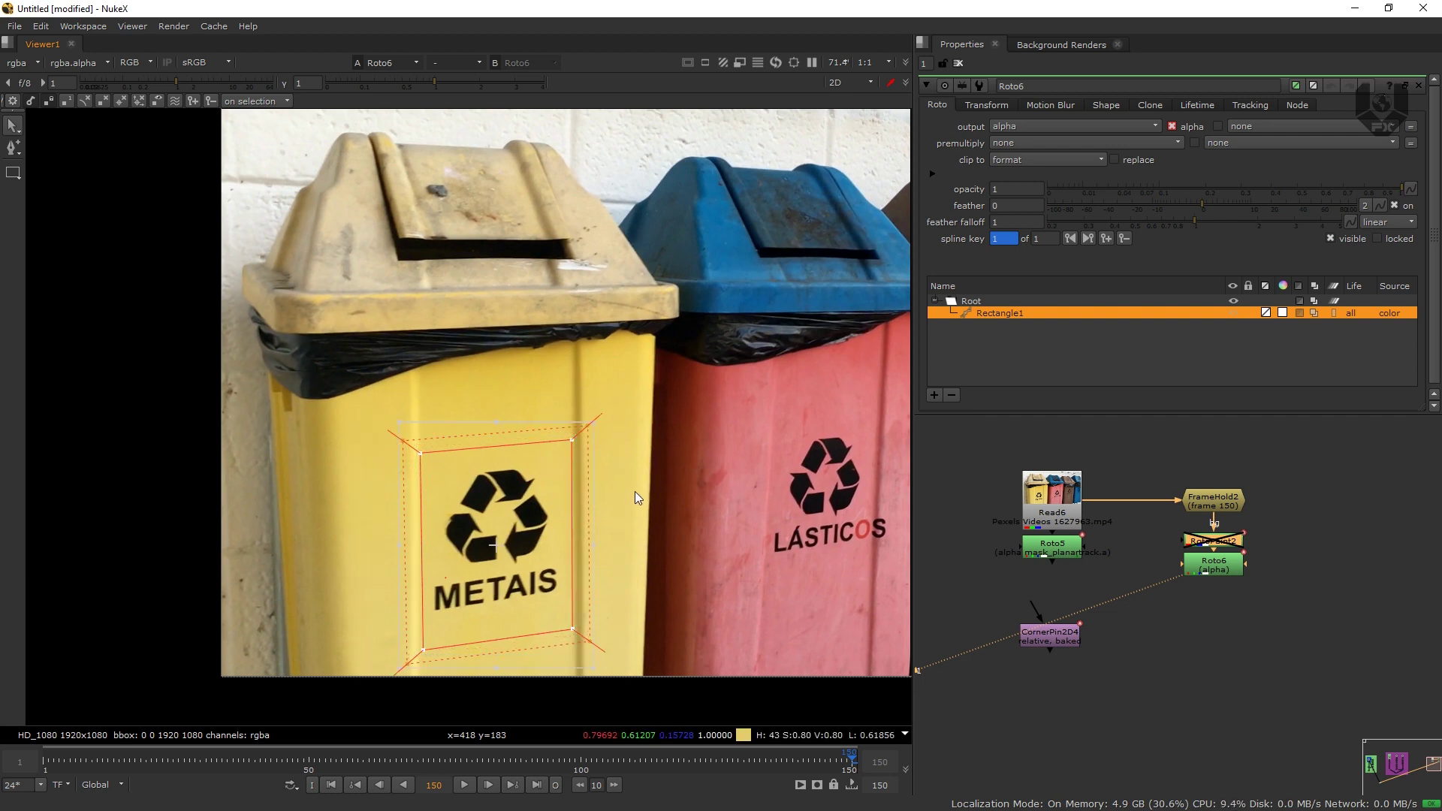
{"action": "left_click", "coordinate": [634, 492]}
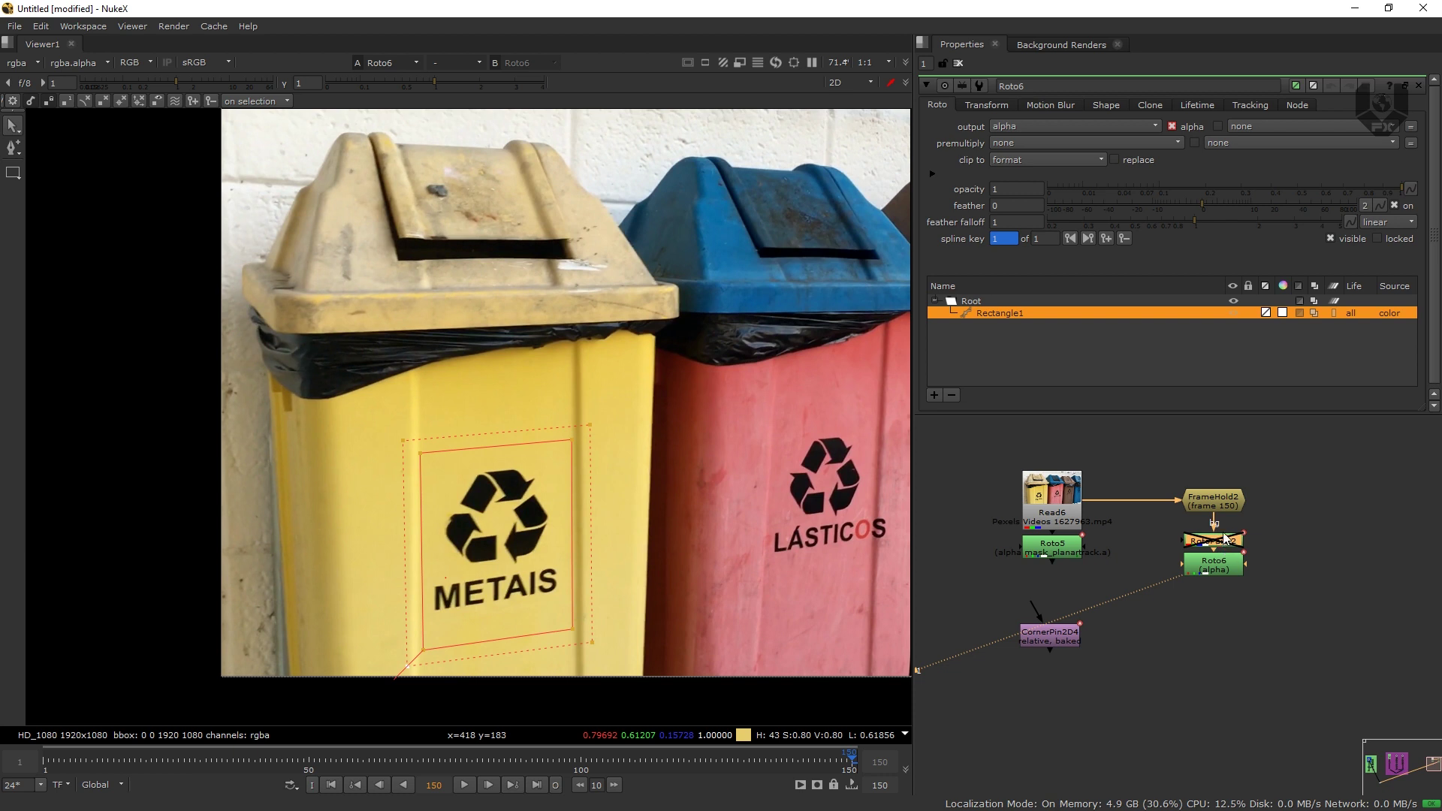
{"action": "key", "text": "d"}
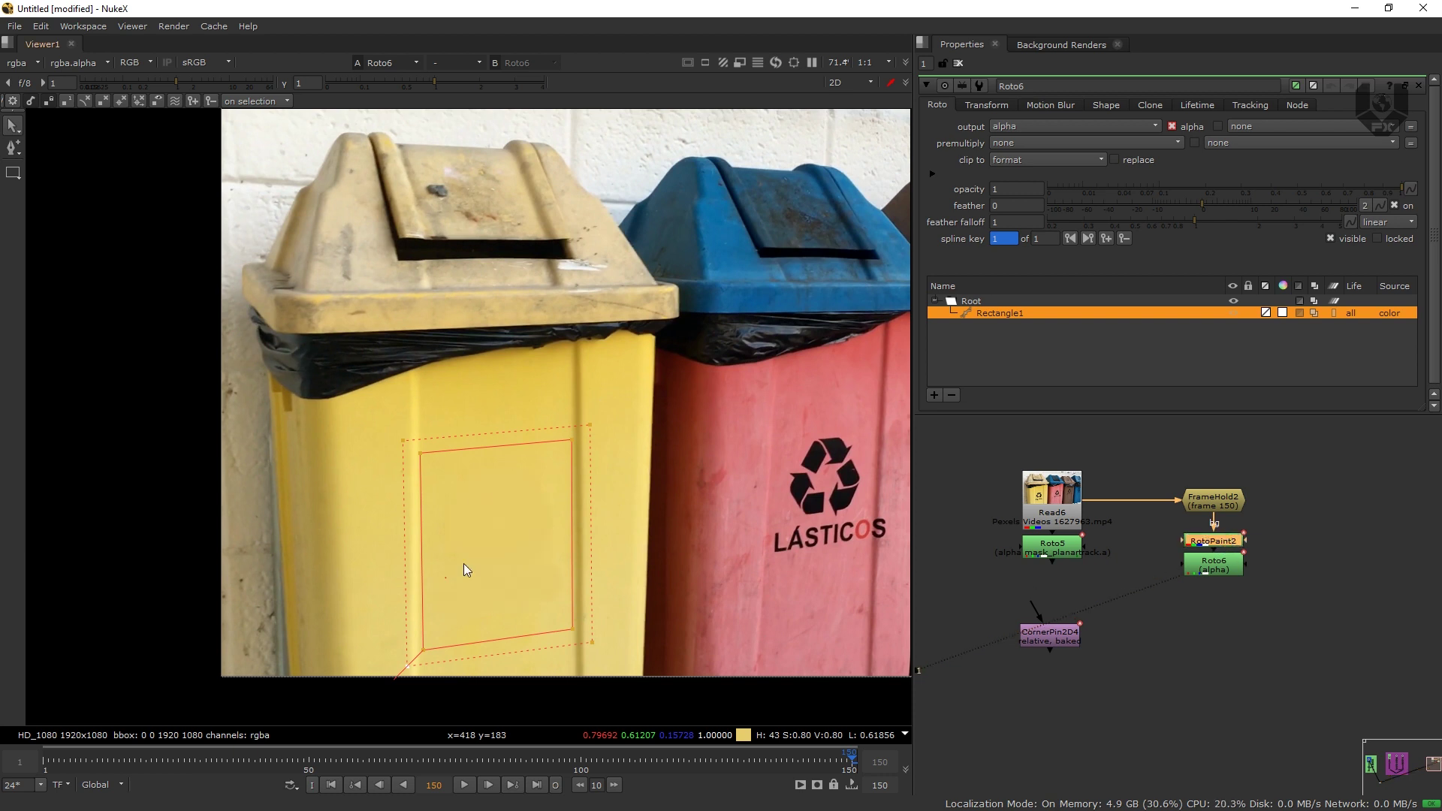
- Add a Premult node below the new Roto node
{"action": "left_click", "coordinate": [1213, 570]}
{"action": "key", "text": "Tab"}
{"action": "type", "text": "pre"}
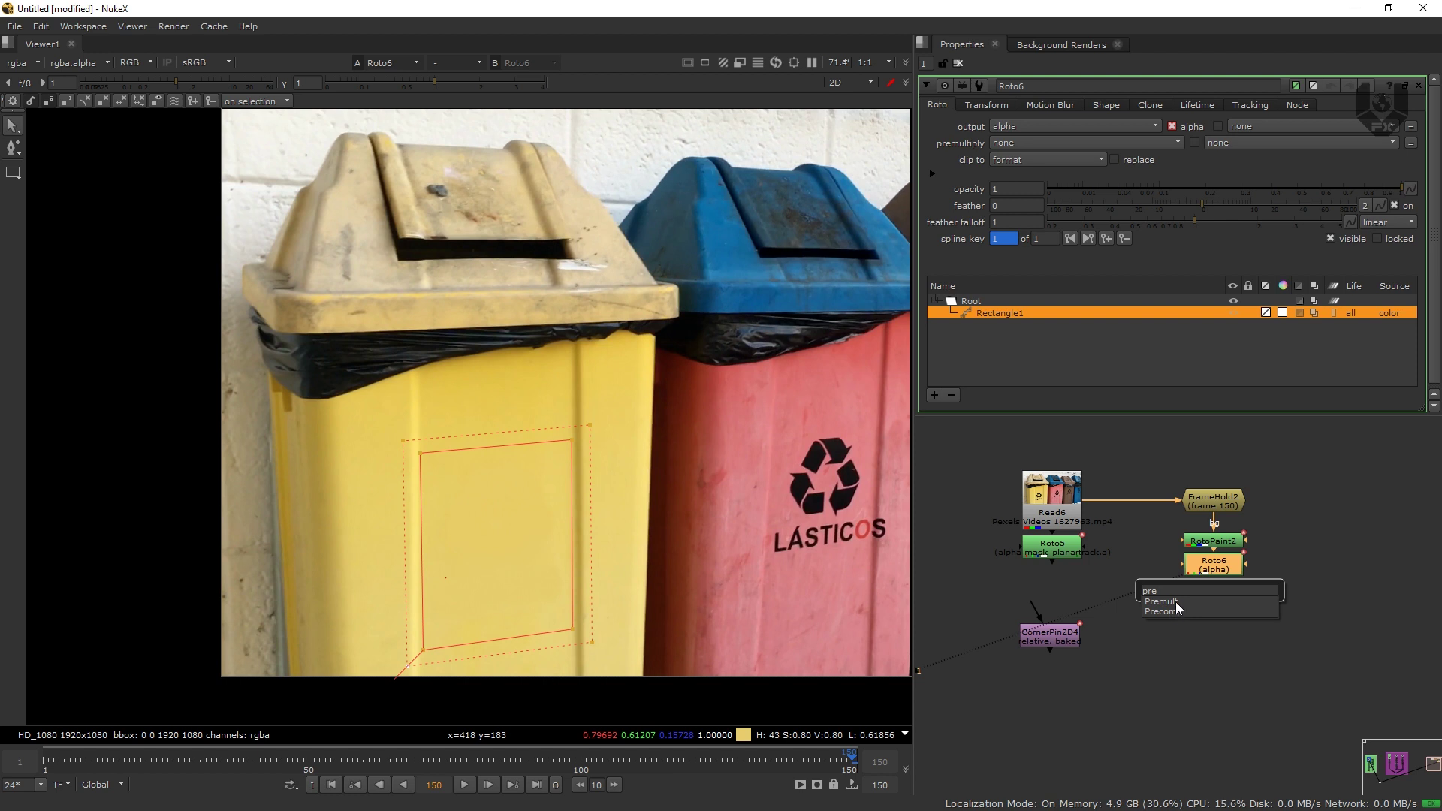
{"action": "left_click", "coordinate": [1175, 602]}
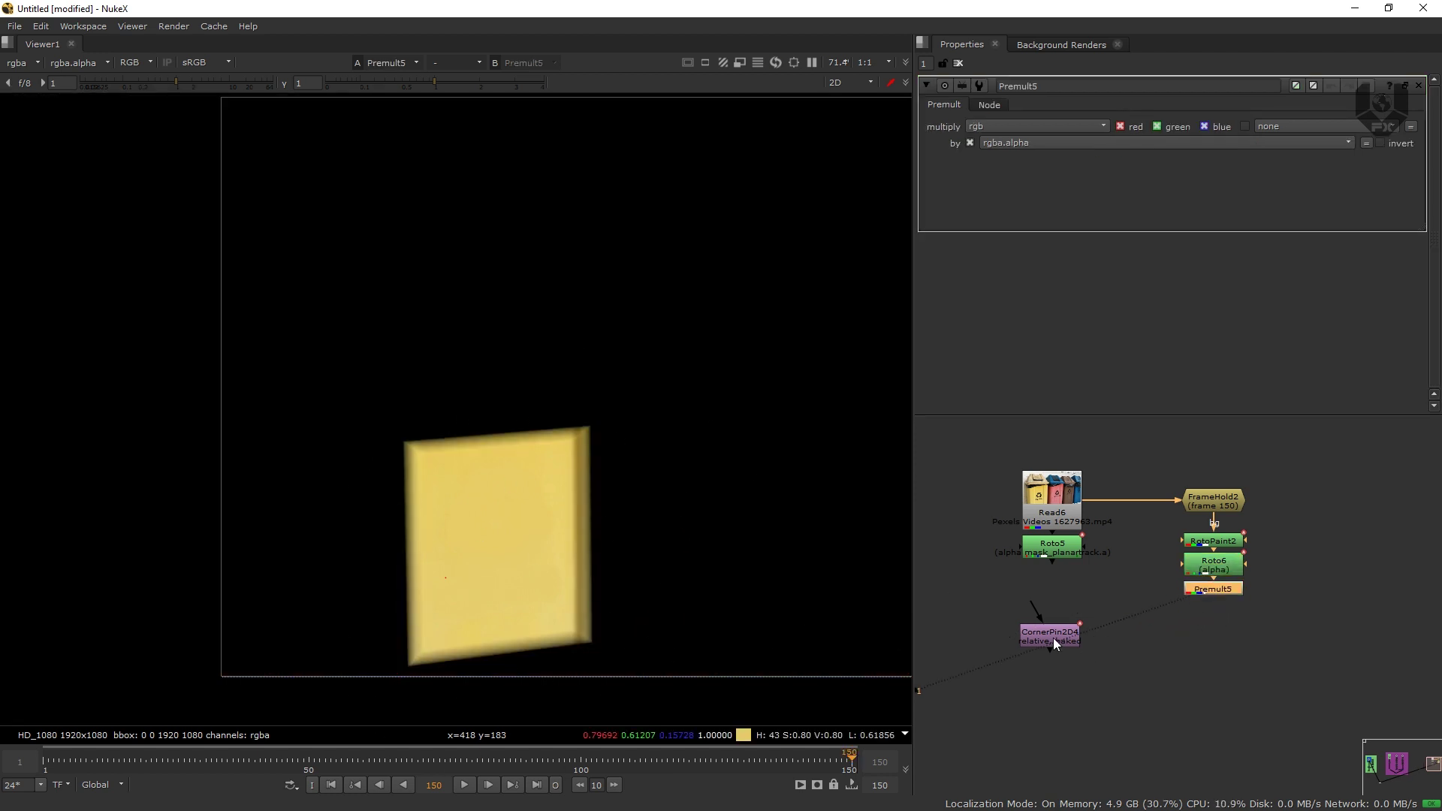
- Connect the baked CornerPin2D below the Premult and play back its output to check the patch's motion
{"action": "left_click_drag", "start_coordinate": [1054, 638], "coordinate": [1216, 643]}
{"action": "key", "text": "1"}
{"action": "scroll", "coordinate": [611, 571], "scroll_direction": "down", "scroll_amount": 4}
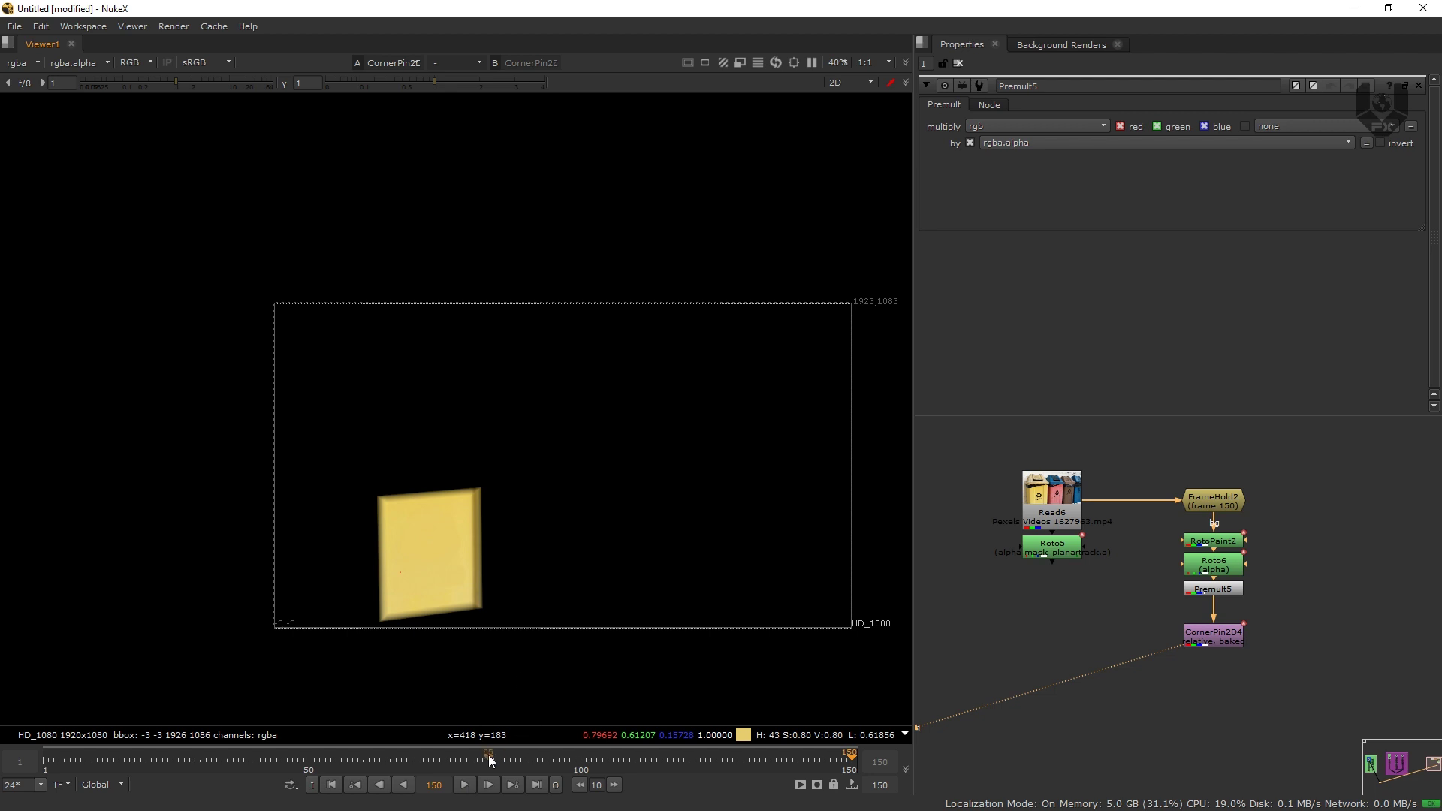
{"action": "left_click", "coordinate": [465, 785]}
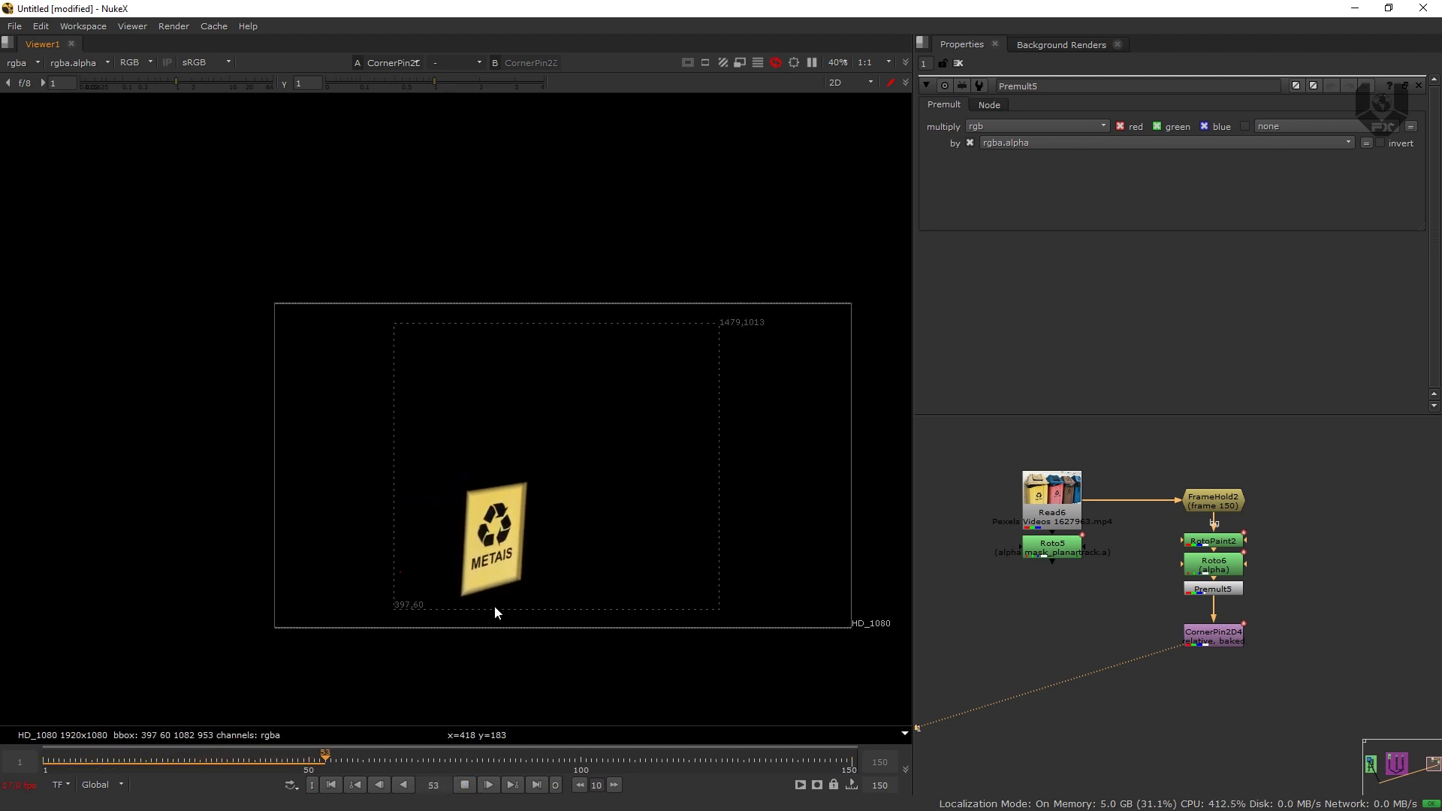
{"action": "left_click", "coordinate": [465, 785]}
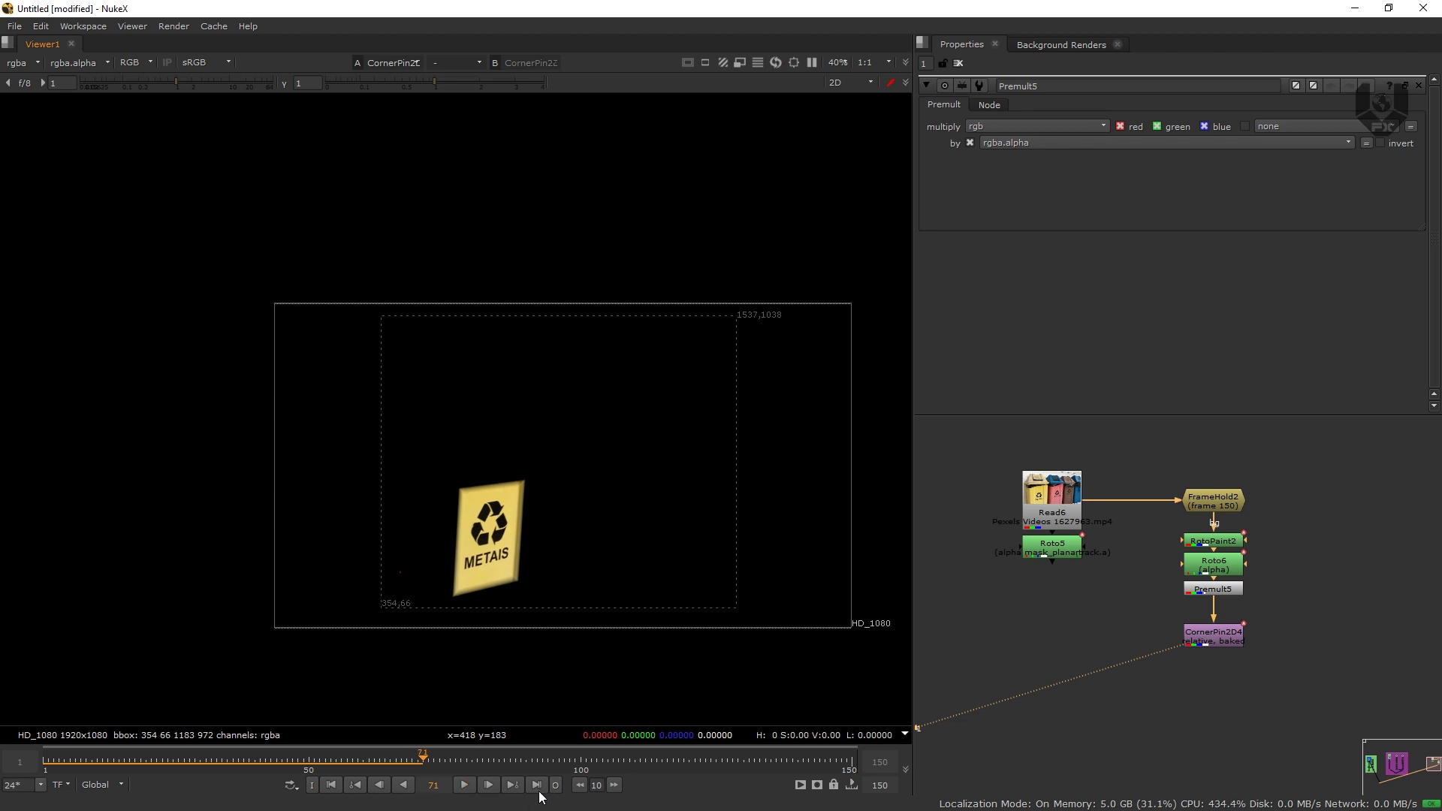
- At frame 150, select every brush stroke in the RotoPaint node and set their lifetime type to all frames
{"action": "left_click", "coordinate": [537, 787]}
{"action": "left_click", "coordinate": [1208, 546]}
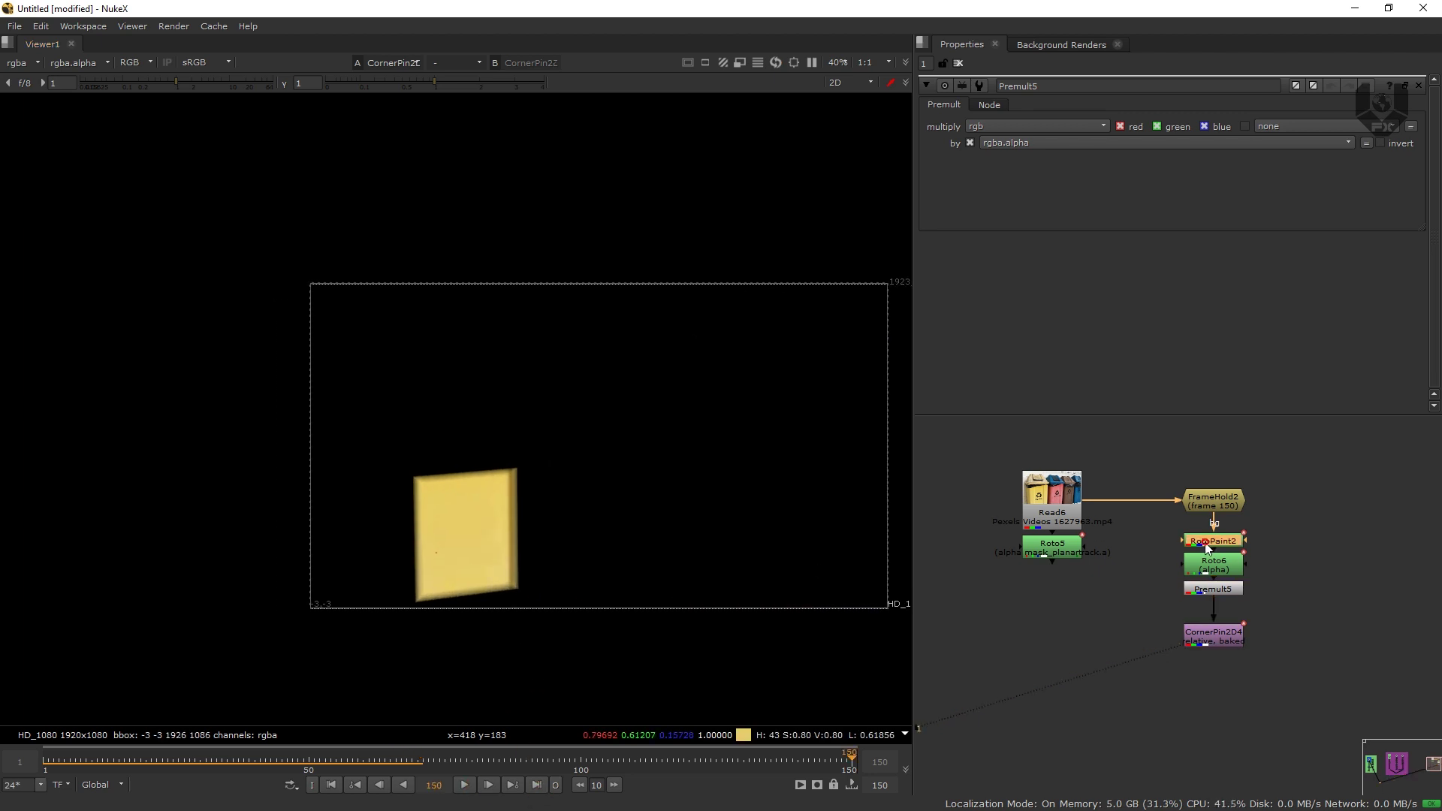
{"action": "double_click", "coordinate": [1209, 546]}
{"action": "left_click", "coordinate": [1011, 314]}
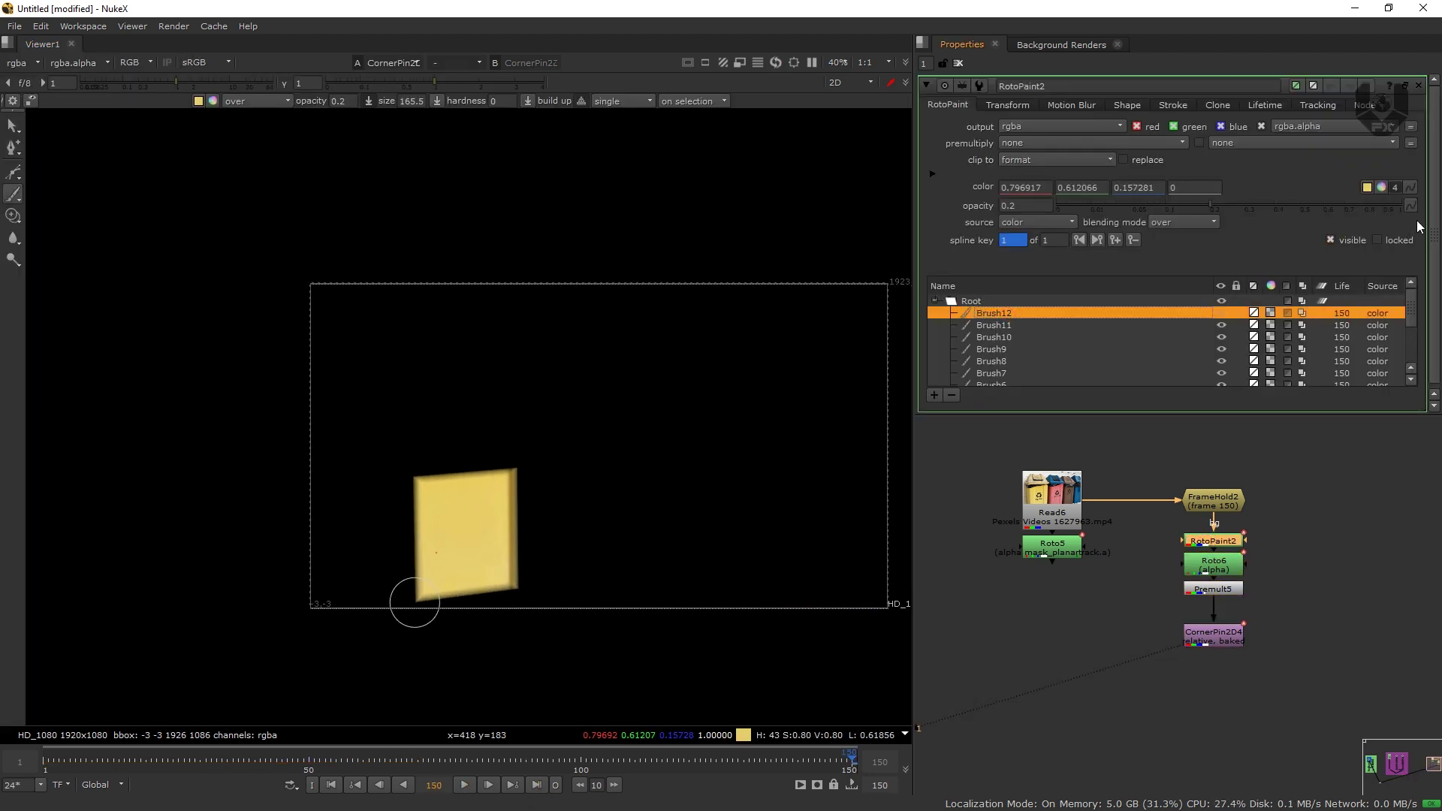
{"action": "left_click_drag", "start_coordinate": [1434, 219], "coordinate": [1426, 304]}
{"action": "left_click", "coordinate": [984, 380], "text": "shift"}
{"action": "left_click", "coordinate": [1410, 376]}
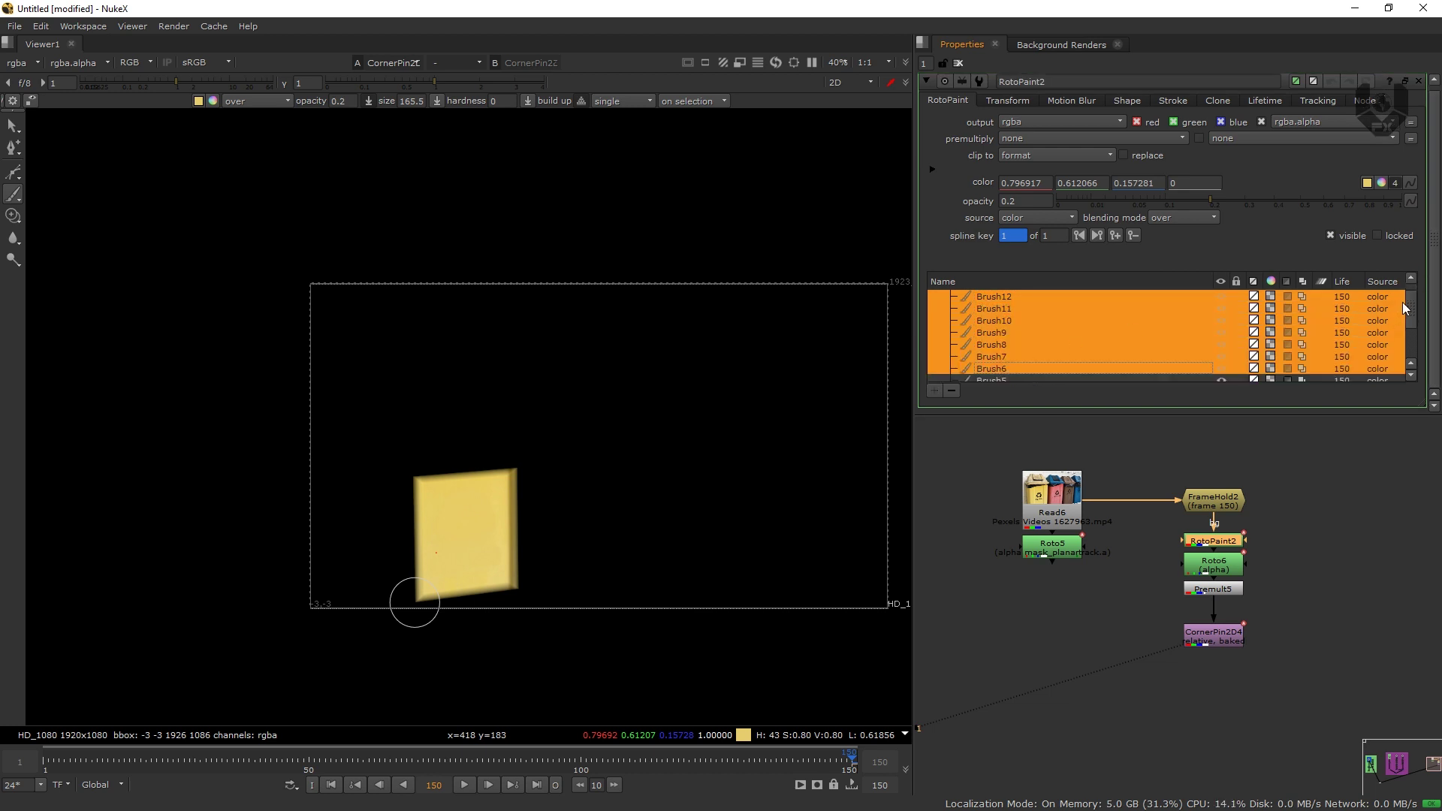
{"action": "left_click", "coordinate": [991, 369], "text": "shift"}
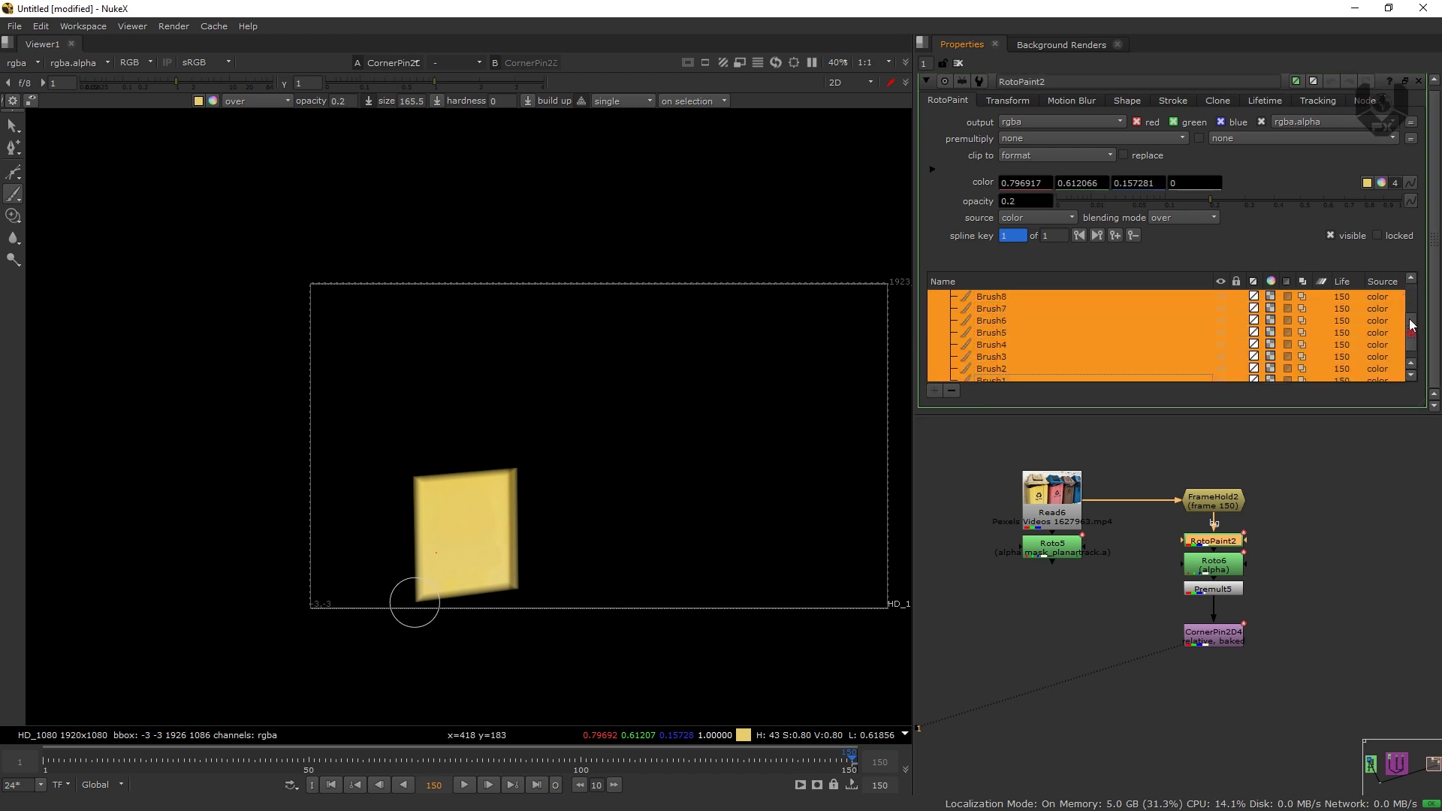
{"action": "left_click", "coordinate": [1264, 101]}
{"action": "left_click", "coordinate": [1001, 123]}
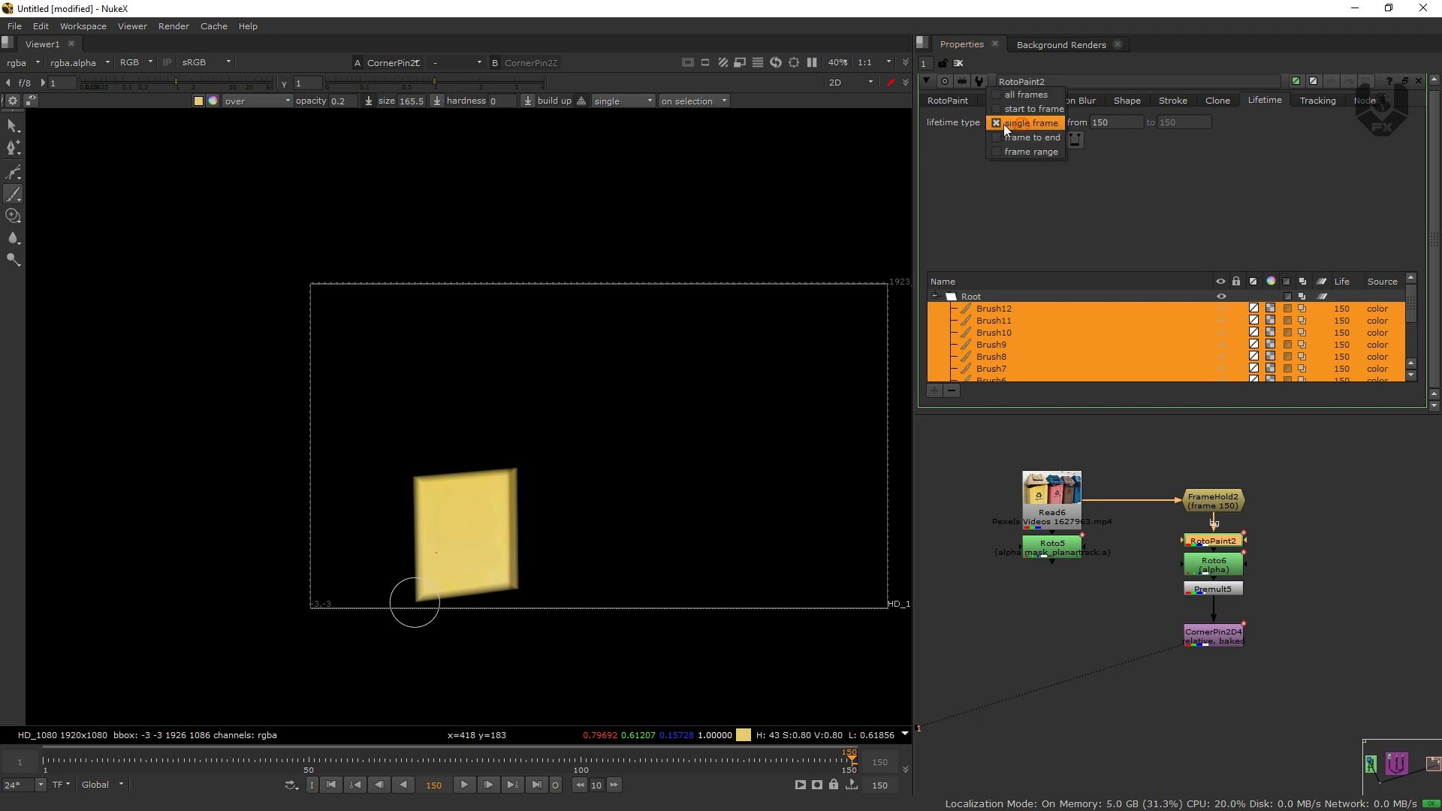
{"action": "left_click", "coordinate": [1039, 94]}
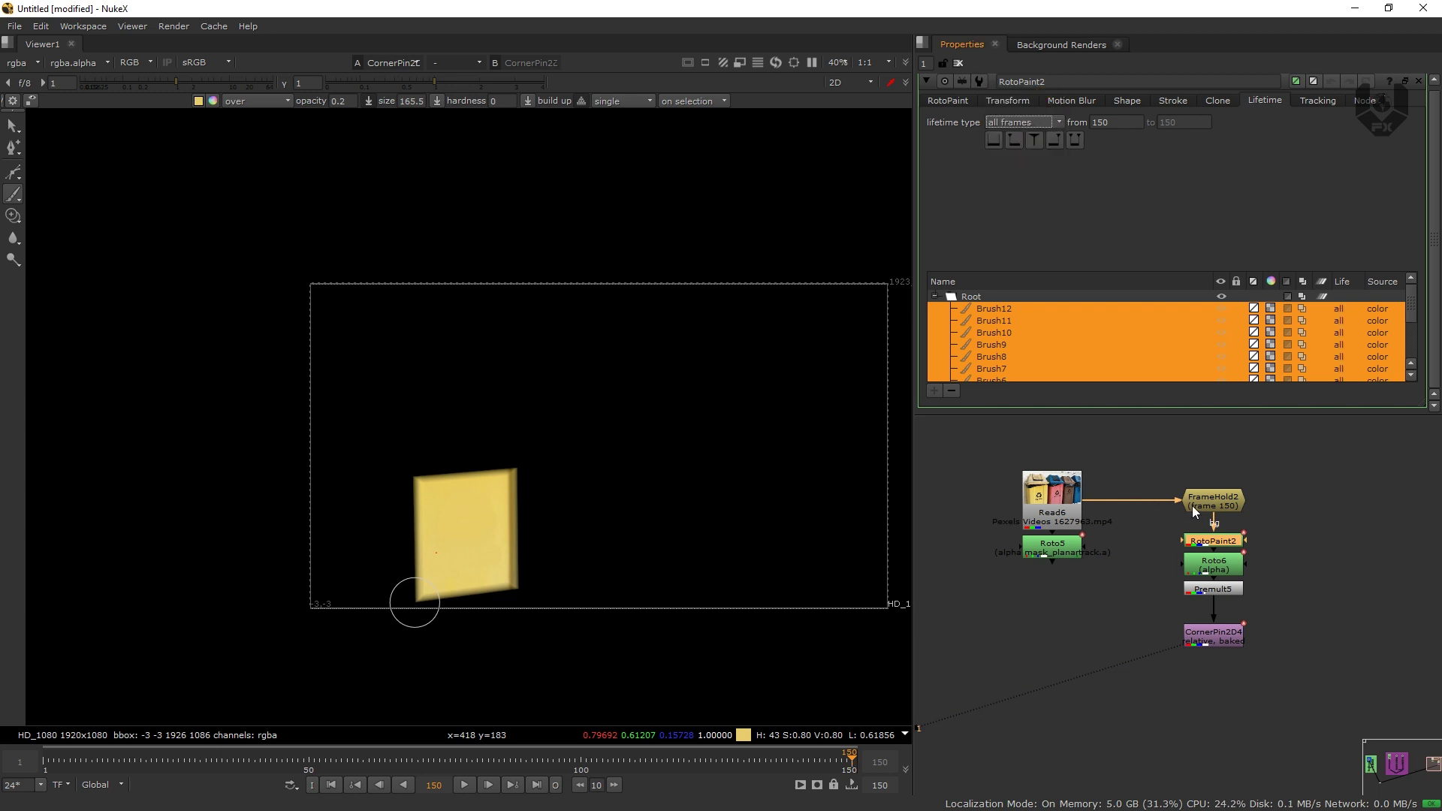
- Pull the FrameHold out so RotoPaint connects directly to the footage, and set the strokes' lifetime type to single frame
{"action": "mouse_move", "coordinate": [1175, 501]}
{"action": "left_mouse_down"}
{"action": "mouse_move", "coordinate": [1163, 467]}
{"action": "mouse_move", "coordinate": [1220, 460]}
{"action": "mouse_move", "coordinate": [1086, 501]}
{"action": "left_mouse_up"}
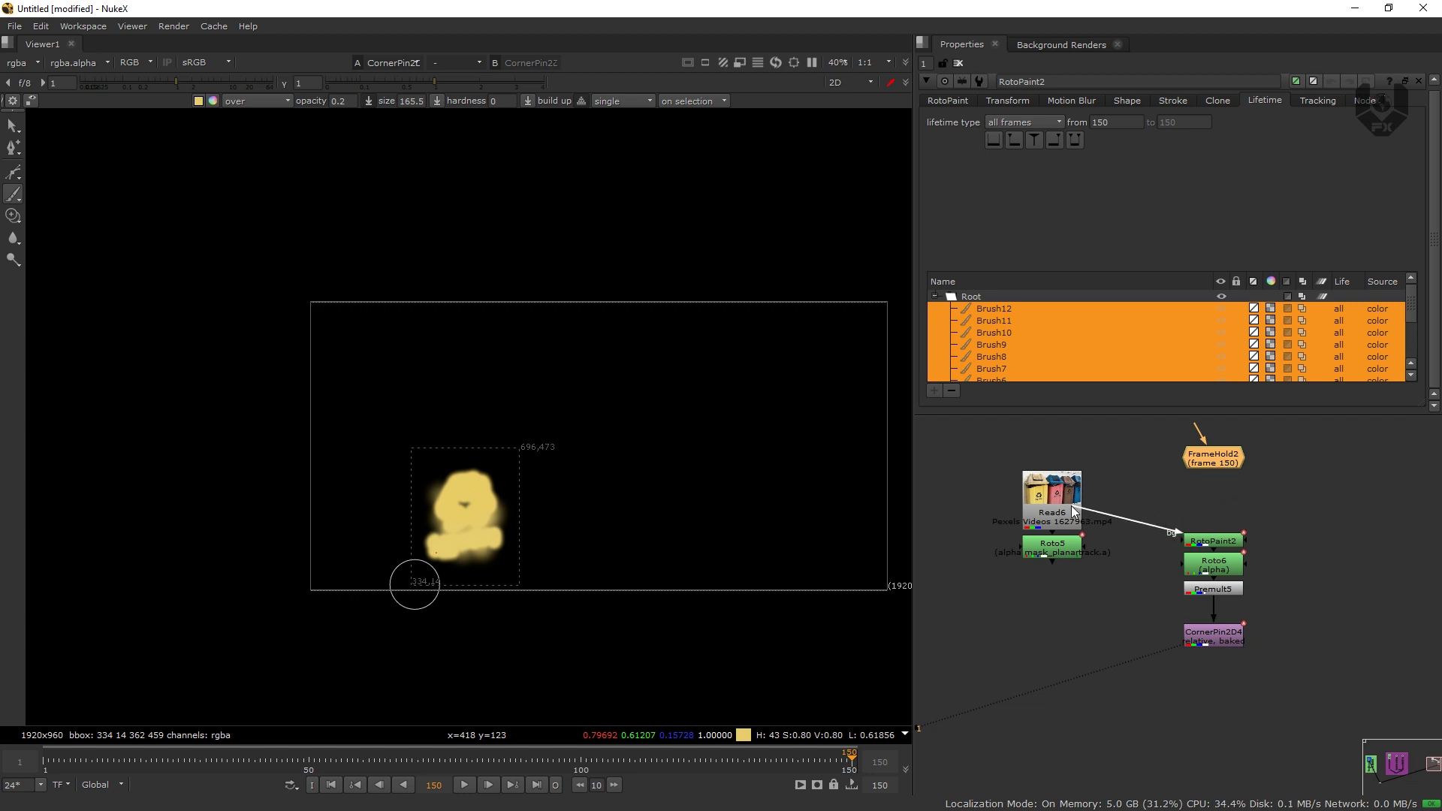
{"action": "left_click_drag", "start_coordinate": [1230, 541], "coordinate": [1229, 502]}
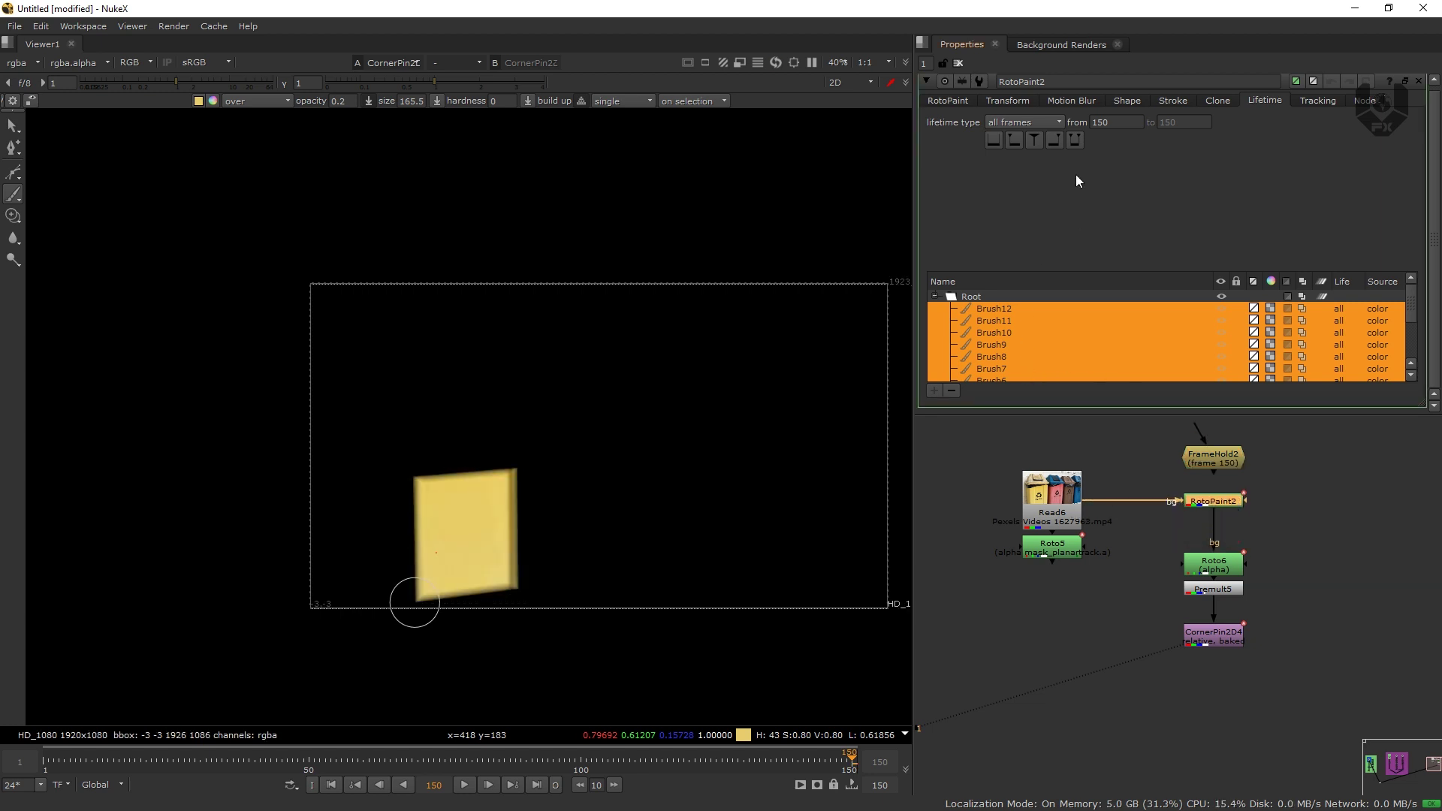
{"action": "left_click", "coordinate": [1031, 123]}
{"action": "left_click", "coordinate": [1034, 151]}
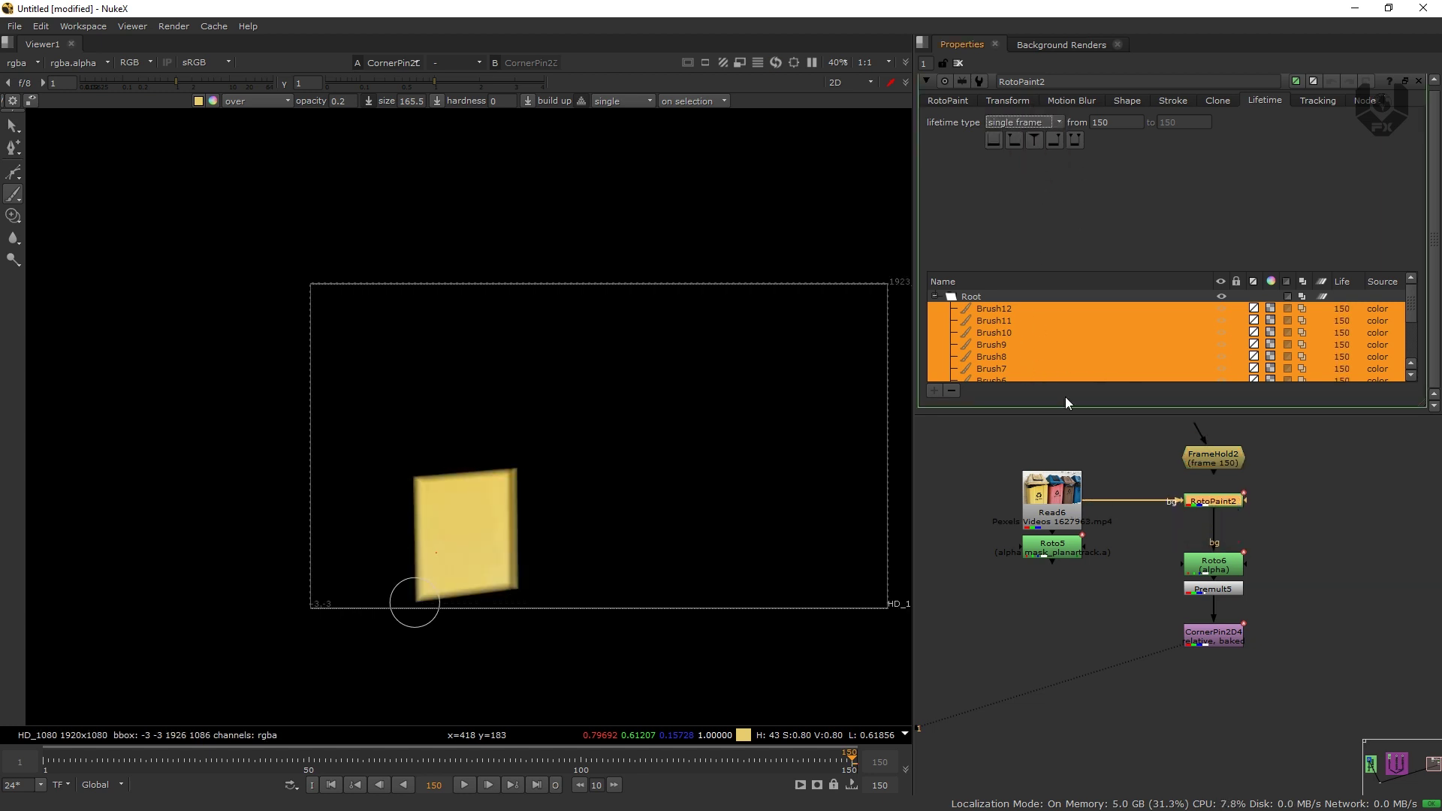
- Insert the FrameHold between the RotoPaint and Roto nodes and play back the patch
{"action": "left_click_drag", "start_coordinate": [1220, 458], "coordinate": [1217, 523]}
{"action": "left_click", "coordinate": [463, 789]}
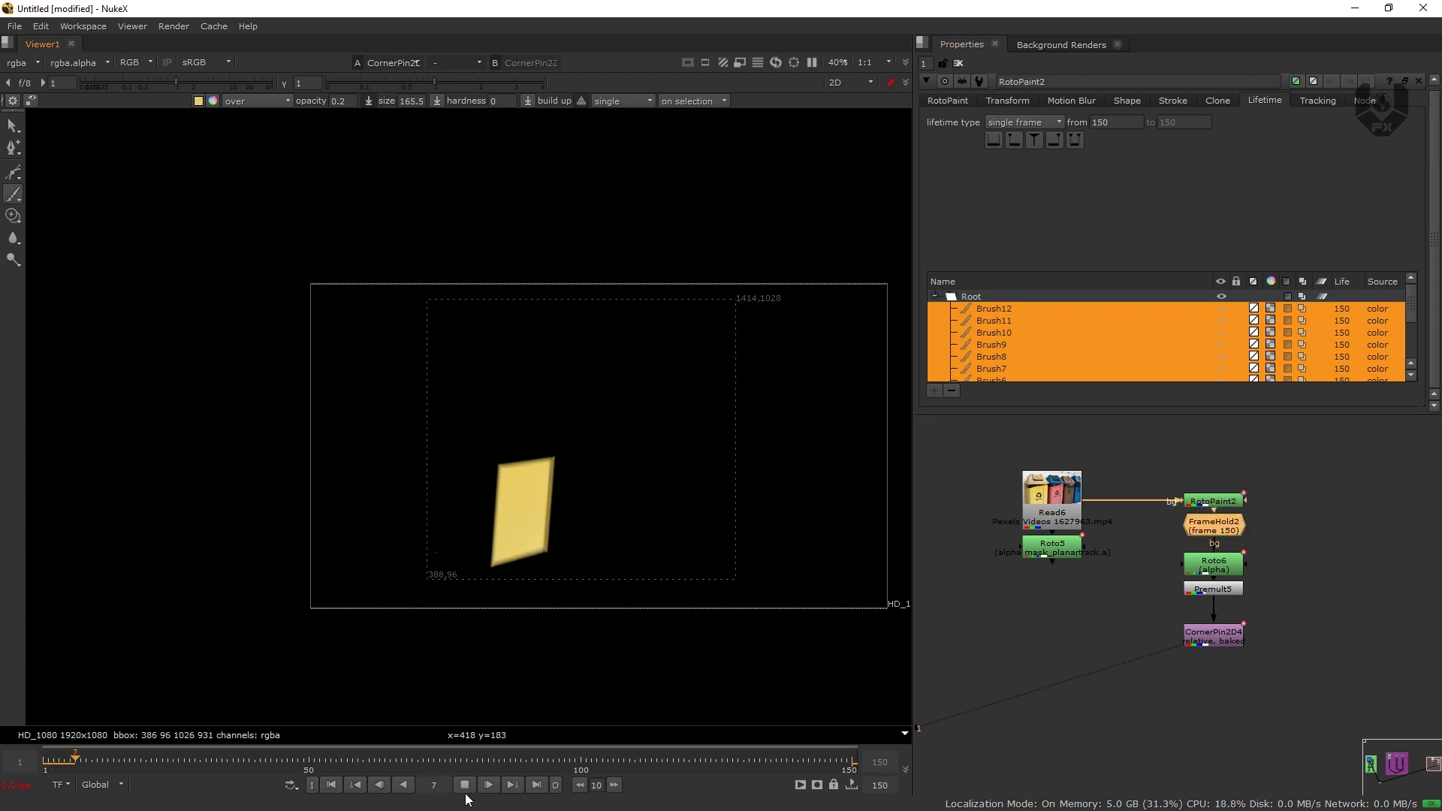
{"action": "left_click", "coordinate": [536, 785]}
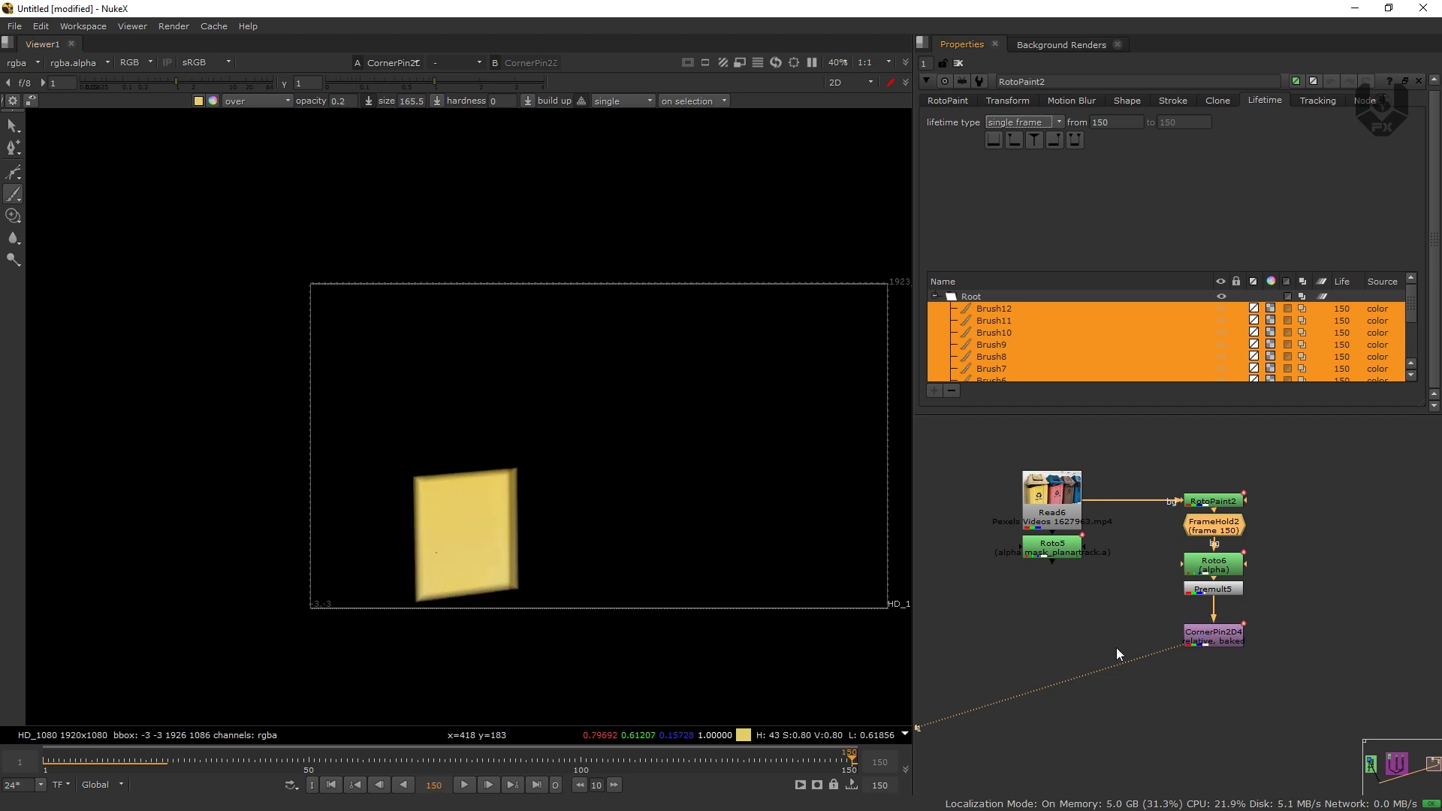
- Add a Merge node below the patch branch
{"action": "left_click", "coordinate": [1139, 726]}
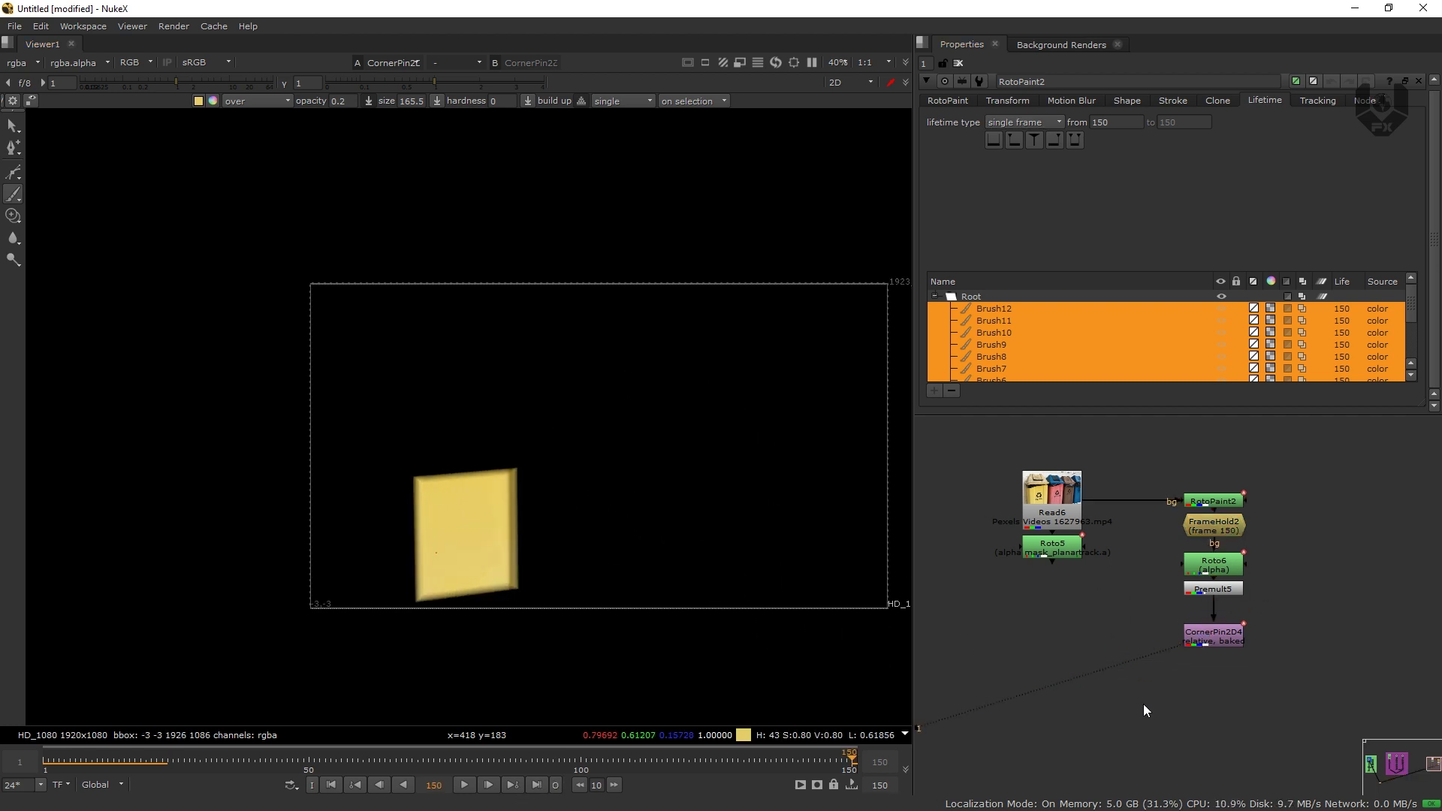
{"action": "key", "text": "m"}
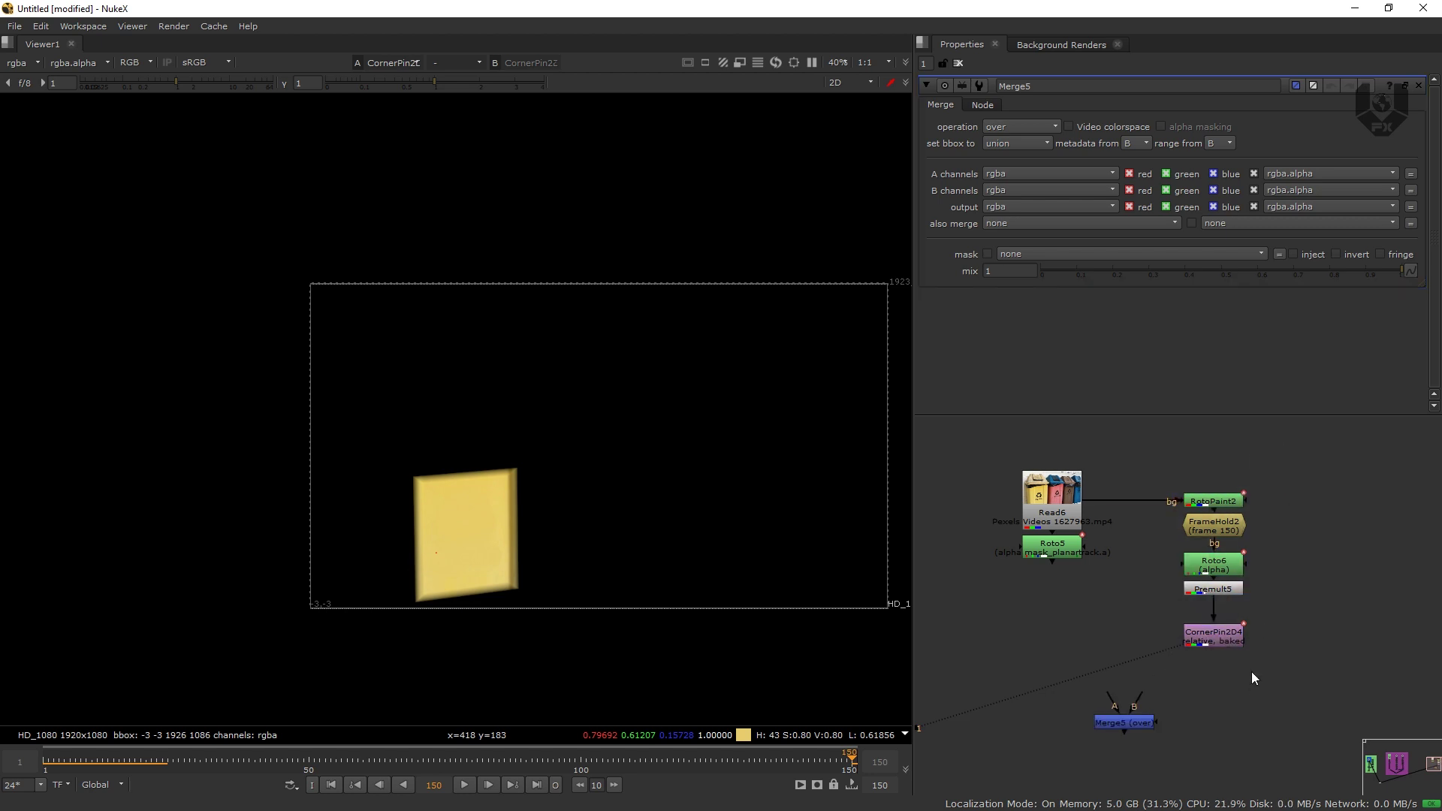
- Add a Backdrop around the patch nodes from RotoPaint down to CornerPin2D
{"action": "left_click_drag", "start_coordinate": [1321, 446], "coordinate": [1158, 669]}
{"action": "key", "text": "Tab"}
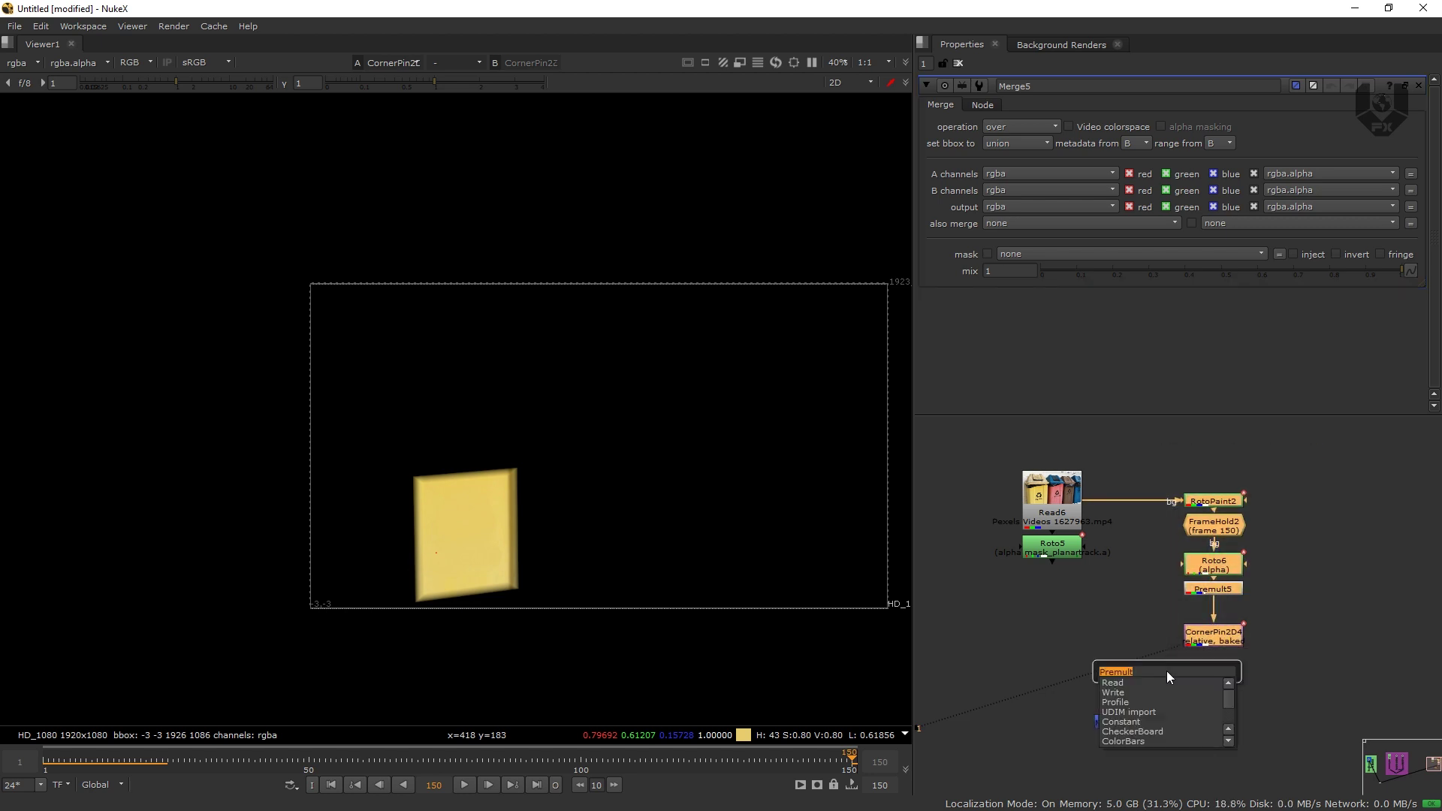
{"action": "type", "text": "pain"}
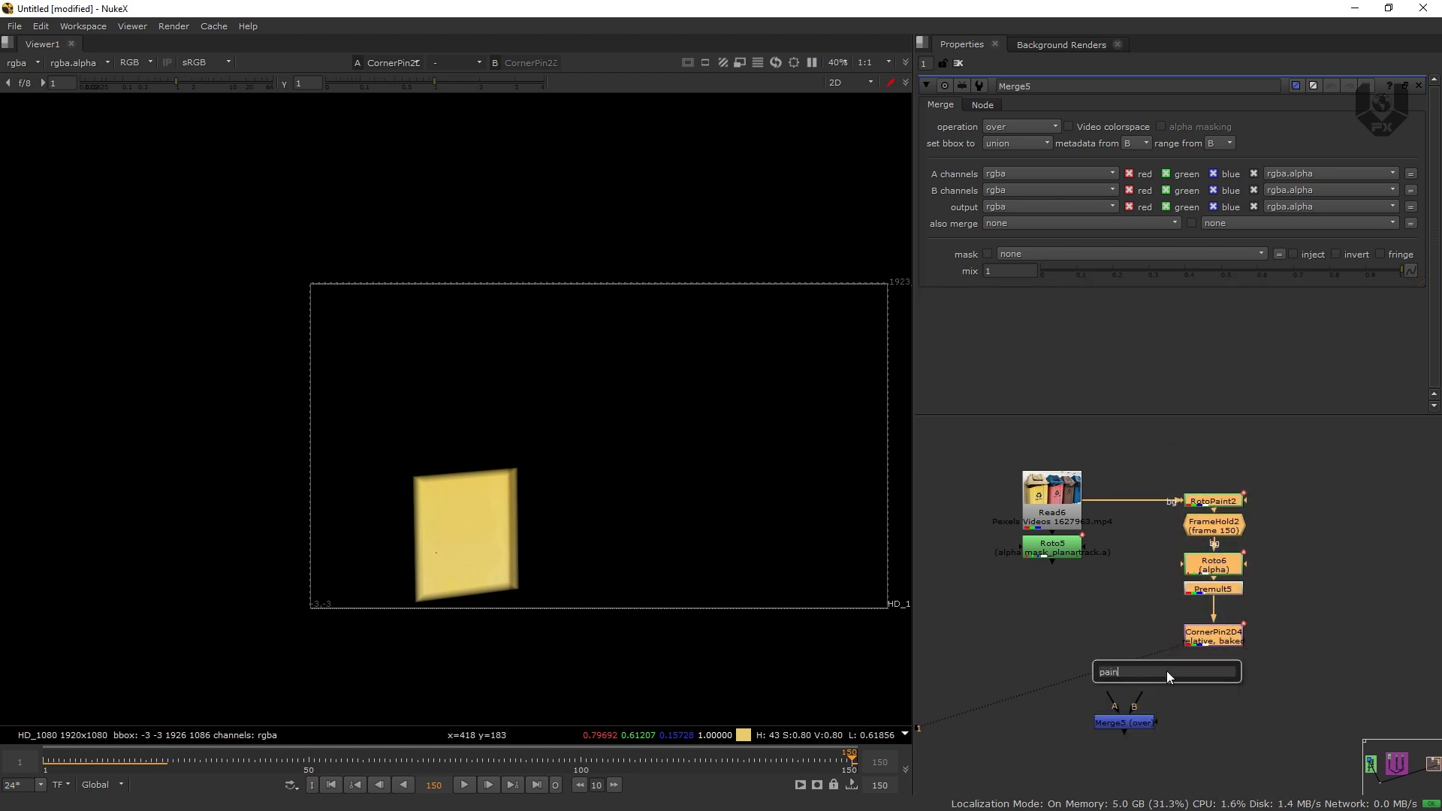
{"action": "key", "text": "BackSpace"}
{"action": "key", "text": "BackSpace"}
{"action": "key", "text": "BackSpace"}
{"action": "key", "text": "BackSpace"}
{"action": "type", "text": "bad"}
{"action": "key", "text": "BackSpace"}
{"action": "type", "text": "cl"}
{"action": "key", "text": "BackSpace"}
{"action": "type", "text": "kdrop"}
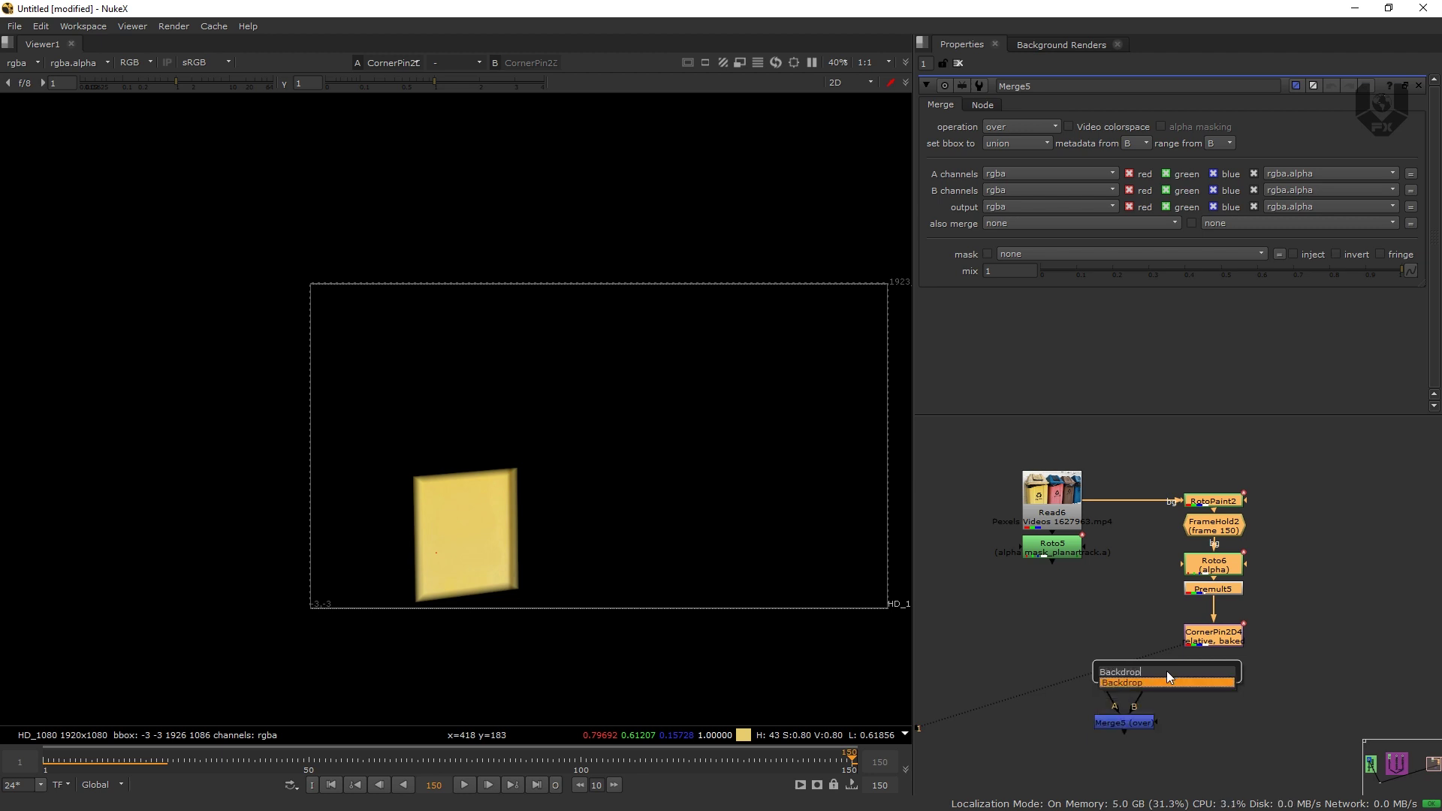
{"action": "key", "text": "Return"}
{"action": "left_click", "coordinate": [1219, 440]}
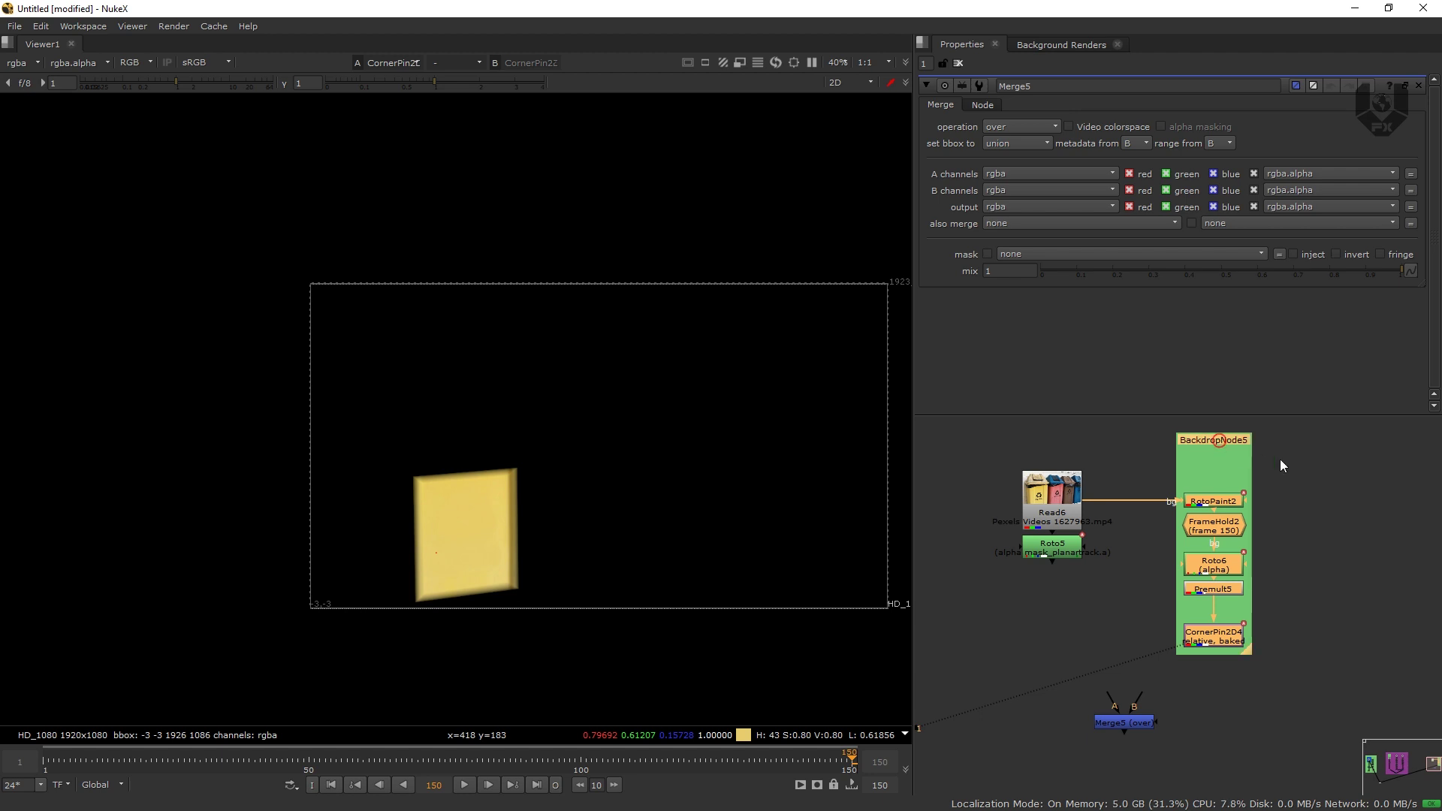
- Colour the new backdrop red and label it PAINT TEXTURE
{"action": "double_click", "coordinate": [1231, 445]}
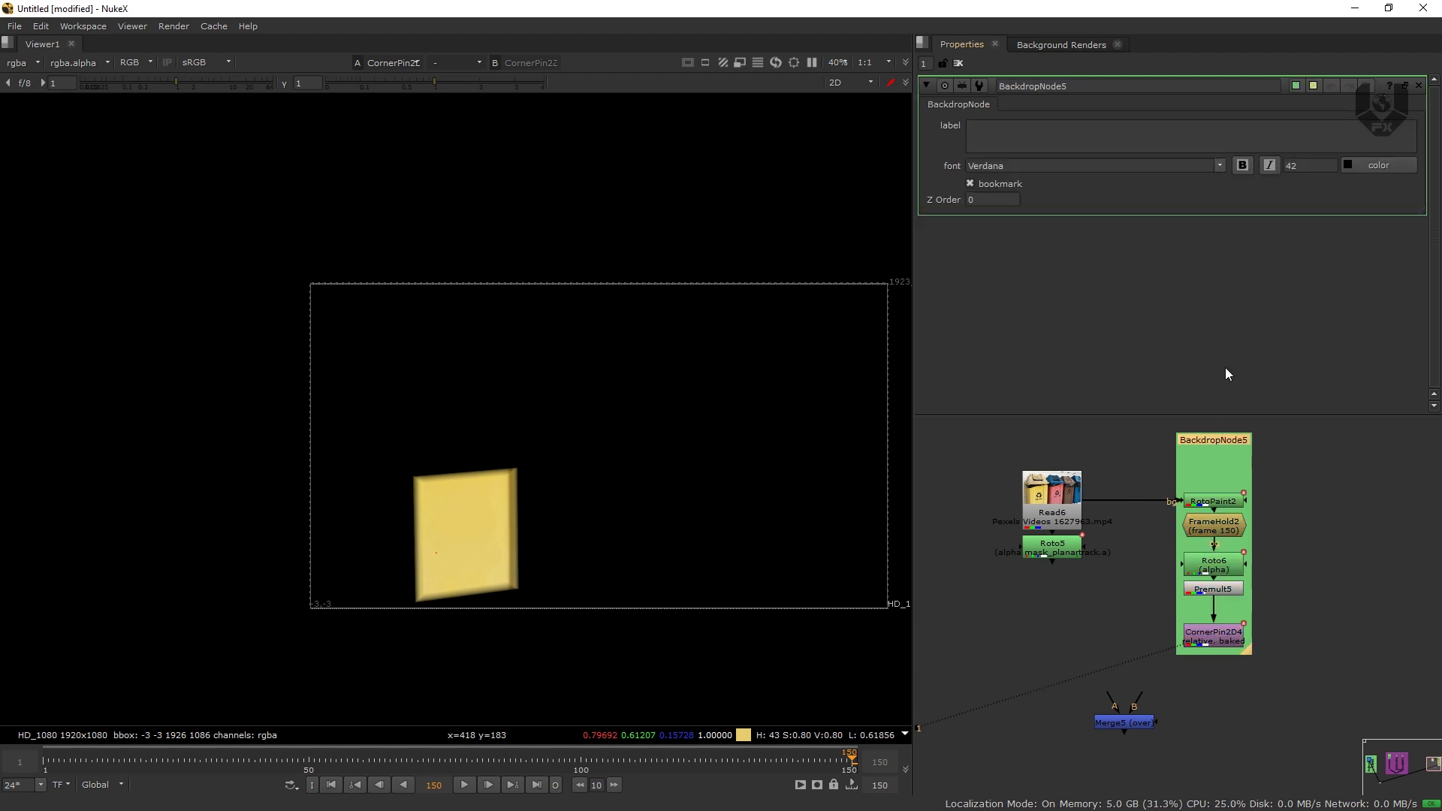
{"action": "left_click", "coordinate": [1296, 86]}
{"action": "left_click", "coordinate": [332, 335]}
{"action": "left_click_drag", "start_coordinate": [271, 398], "coordinate": [415, 445]}
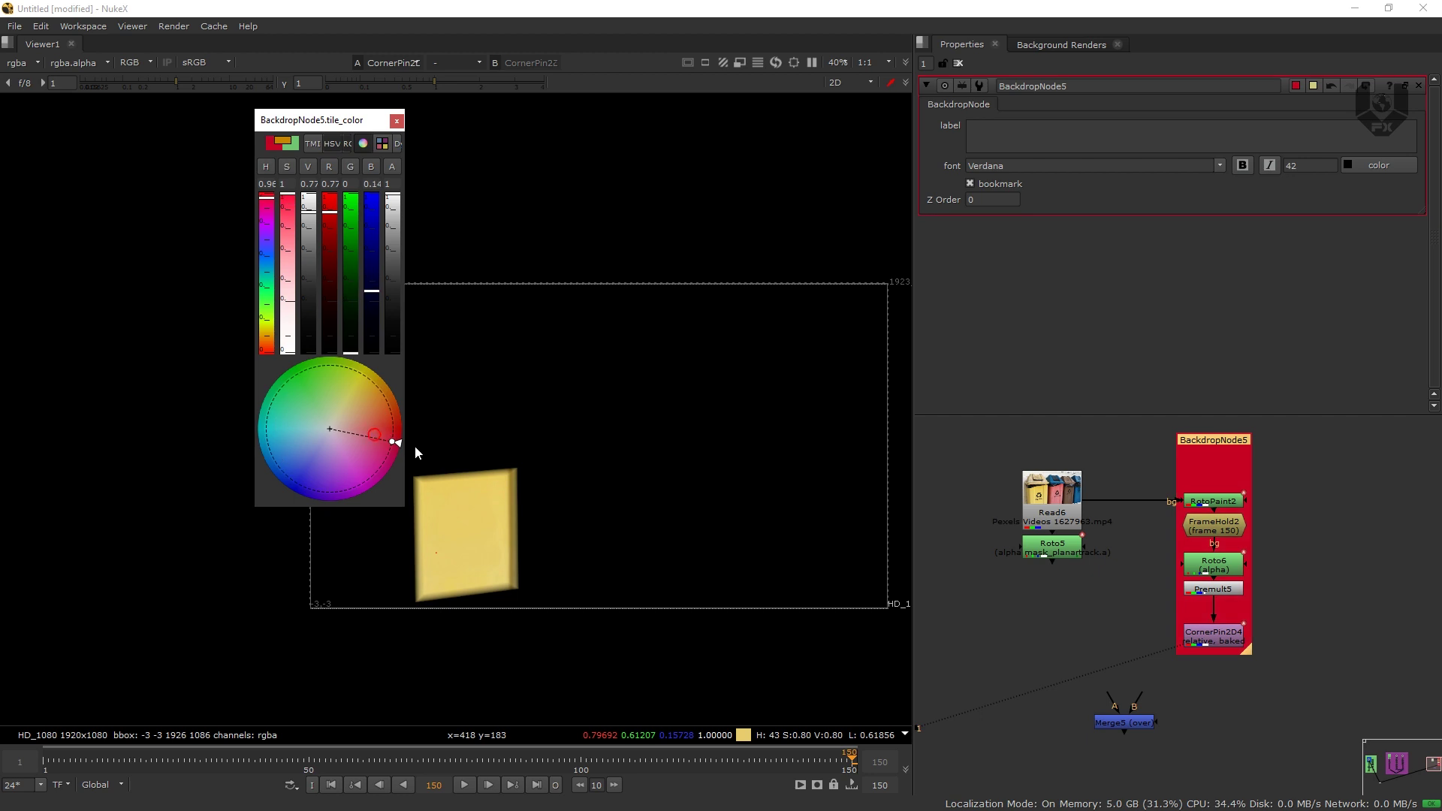
{"action": "left_click", "coordinate": [397, 120]}
{"action": "left_click", "coordinate": [1007, 130]}
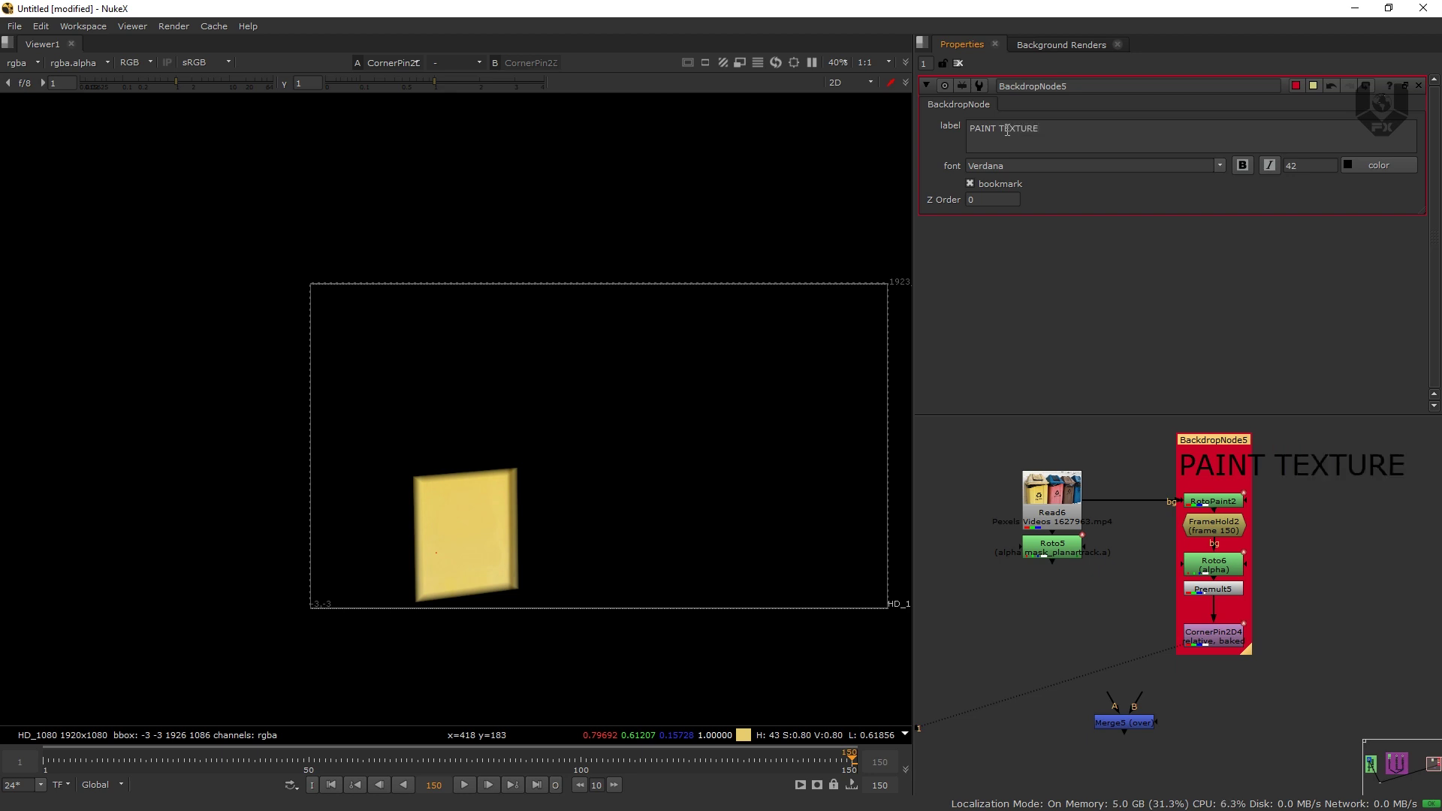
{"action": "left_click", "coordinate": [1328, 641]}
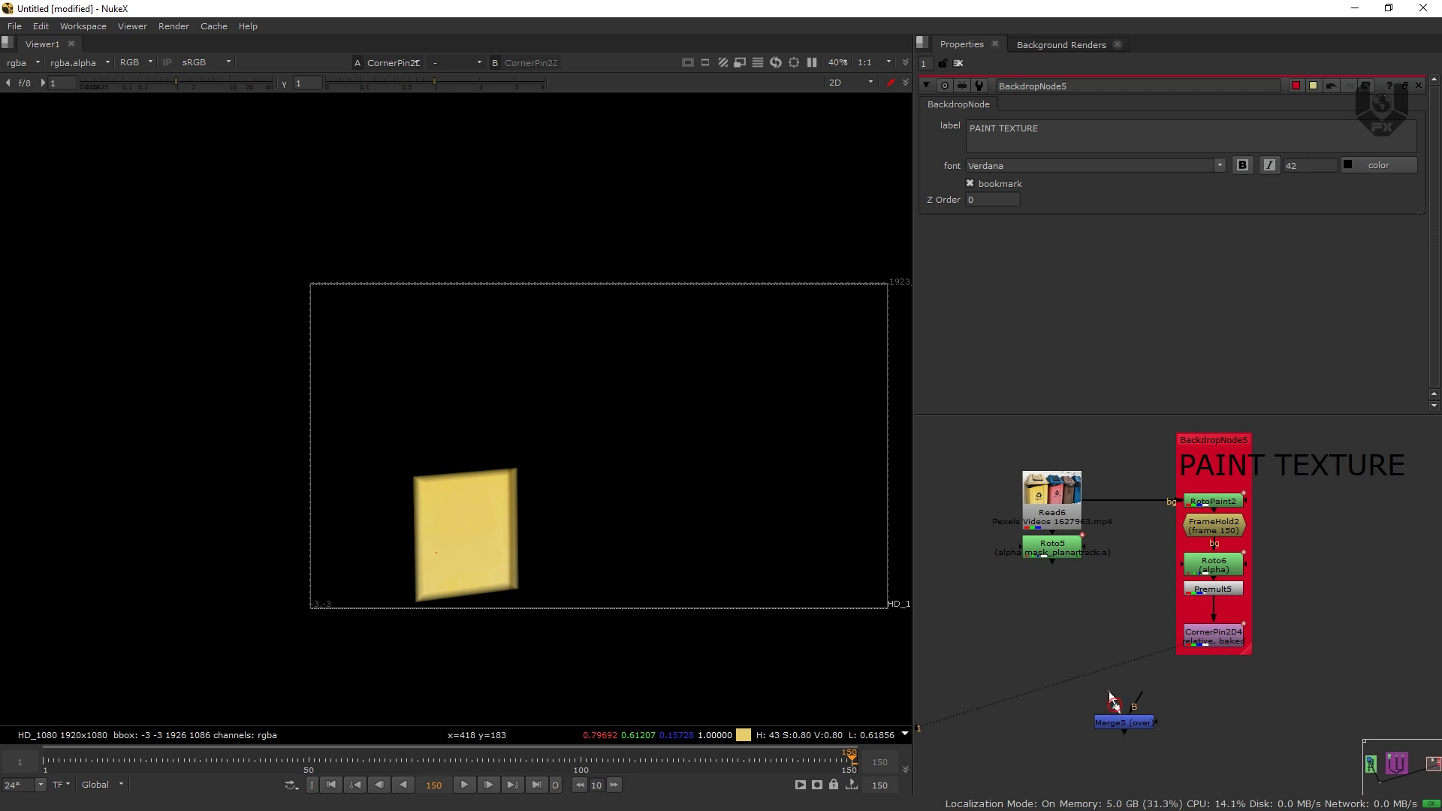
- Connect the Merge's B input to the footage's Roto and its A input to the CornerPin2D through a right-angle Dot
{"action": "left_click_drag", "start_coordinate": [1136, 719], "coordinate": [1058, 709]}
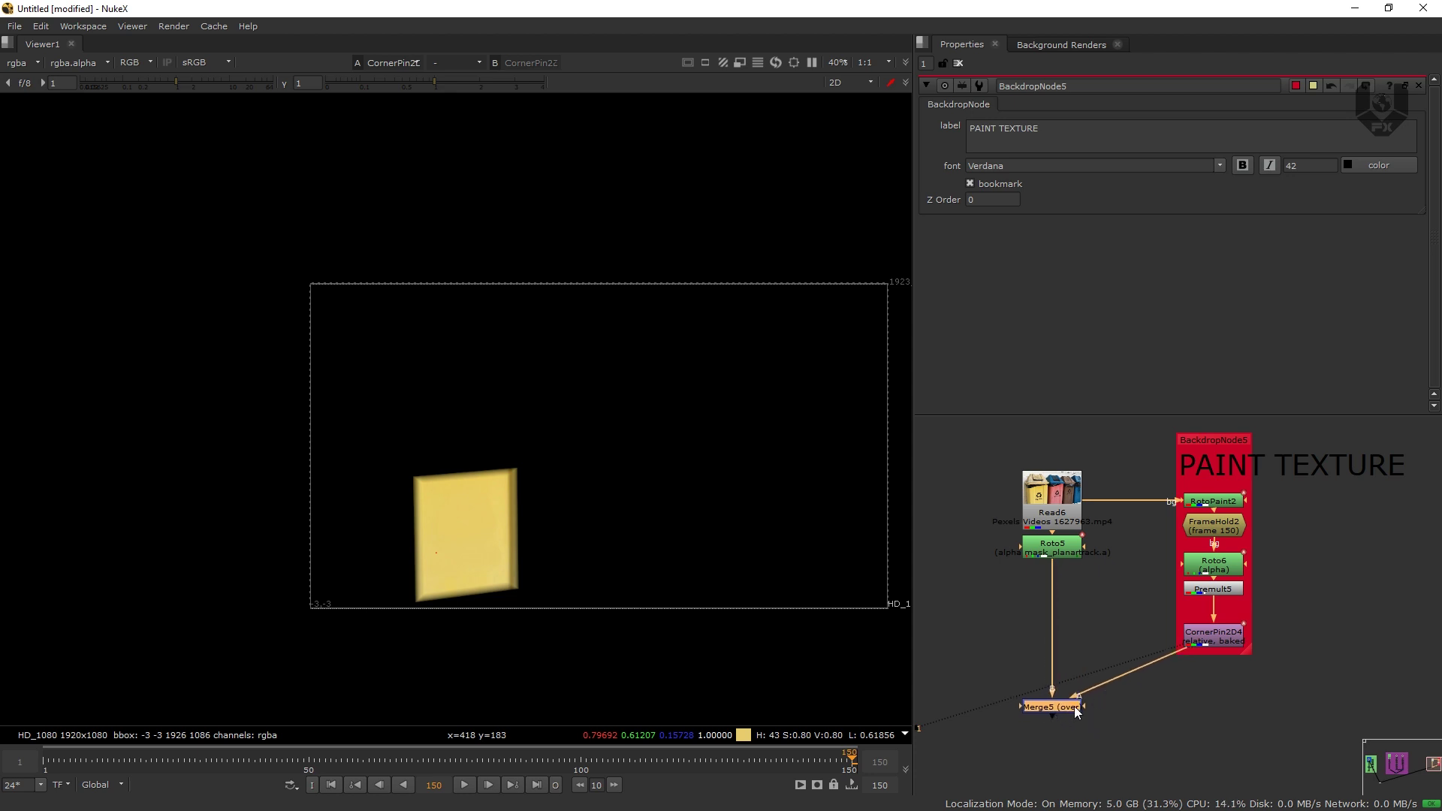
{"action": "left_click_drag", "start_coordinate": [1126, 678], "coordinate": [1216, 707], "text": "ctrl"}
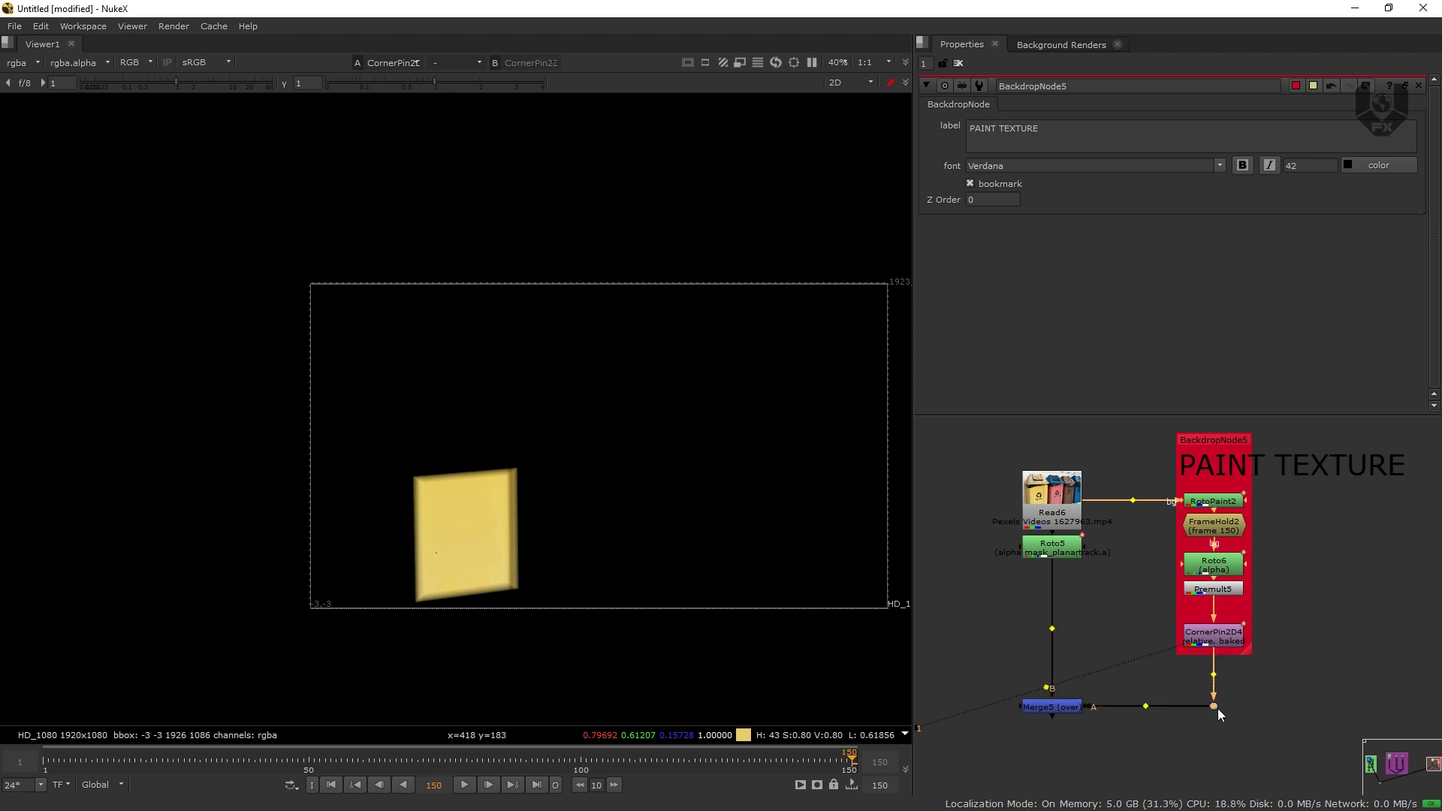
- View the Merge output and examine how the patch blends with the yellow bin at frames 150 and 1
{"action": "left_click", "coordinate": [1066, 710]}
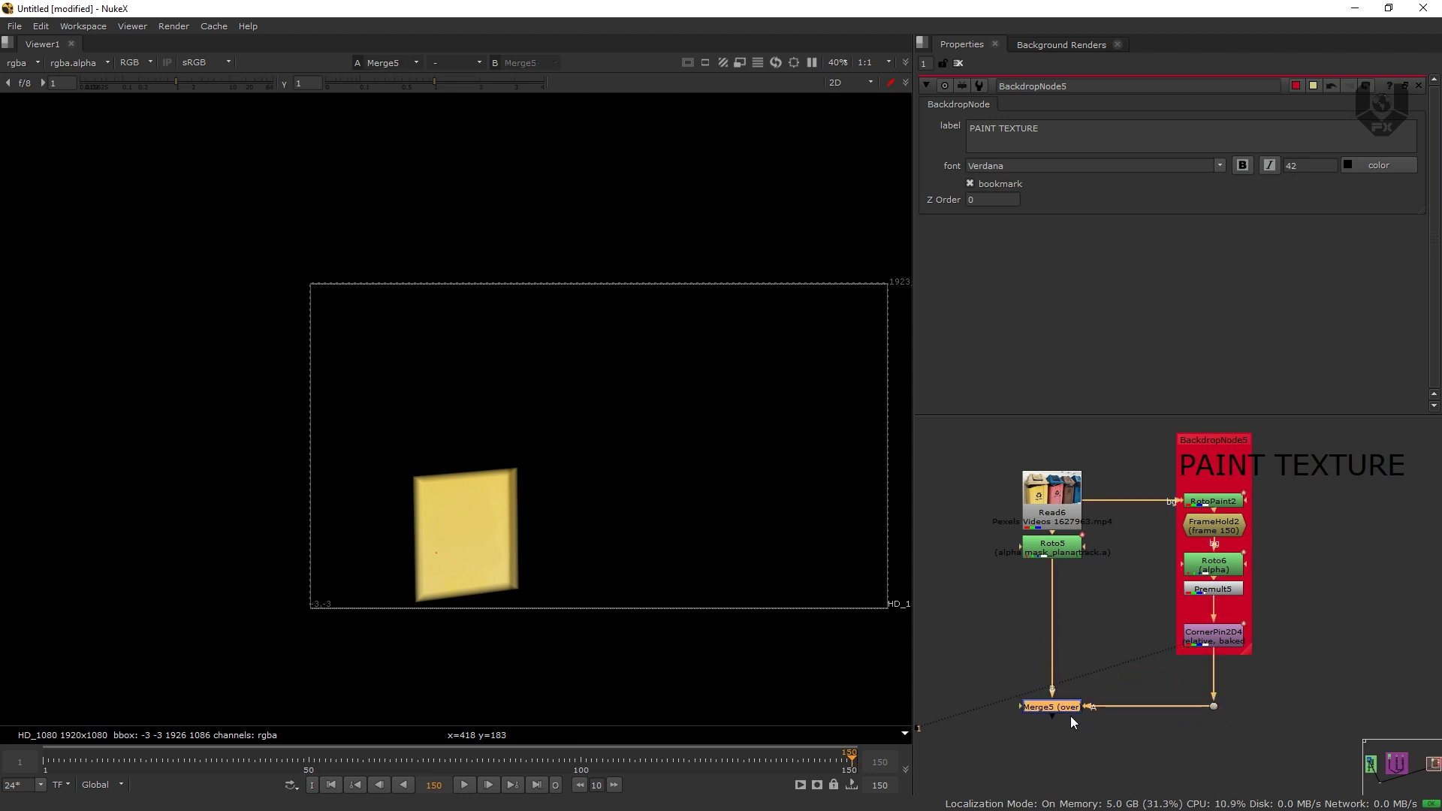
{"action": "key", "text": "1"}
{"action": "middle_click_drag", "start_coordinate": [506, 608], "coordinate": [514, 627]}
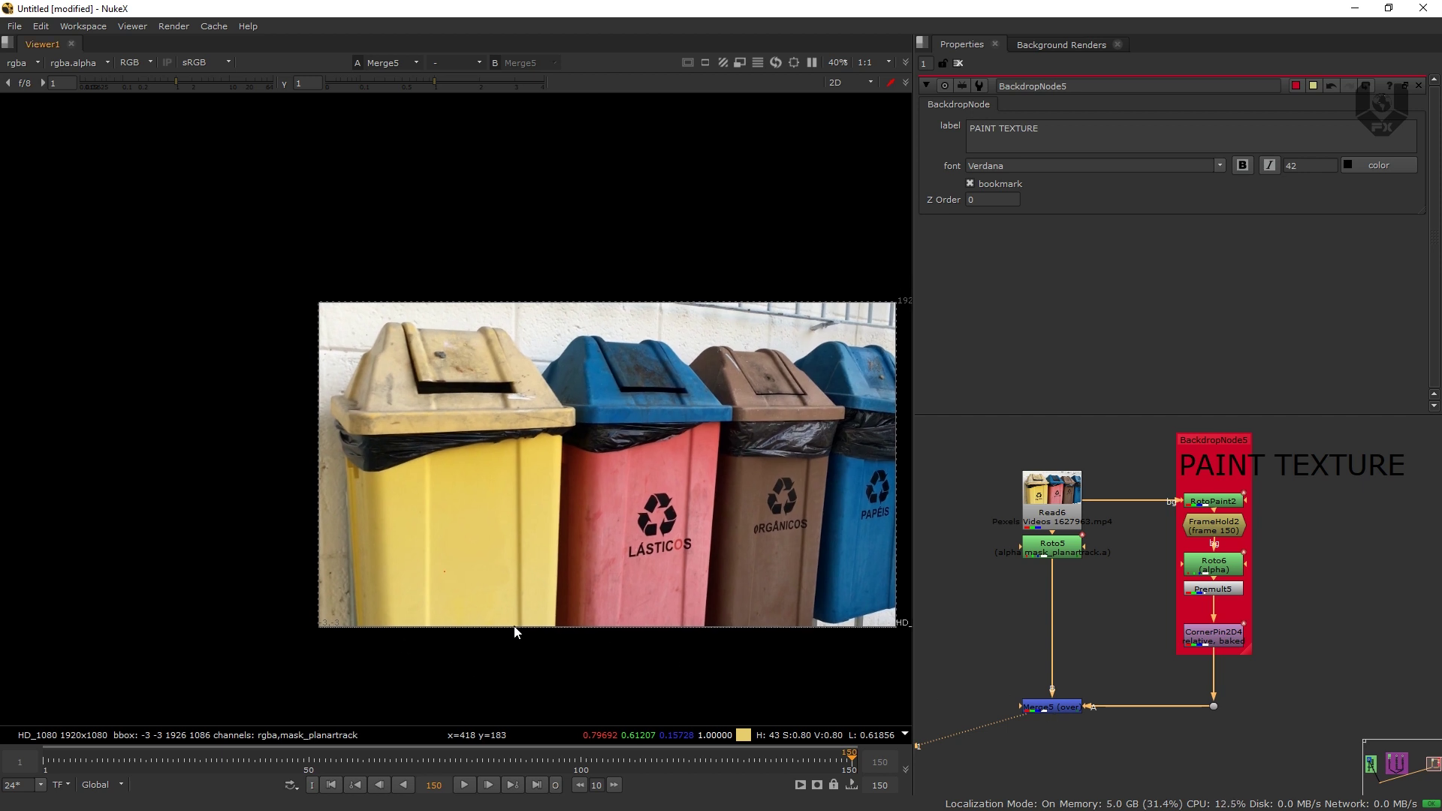
{"action": "left_click", "coordinate": [331, 785]}
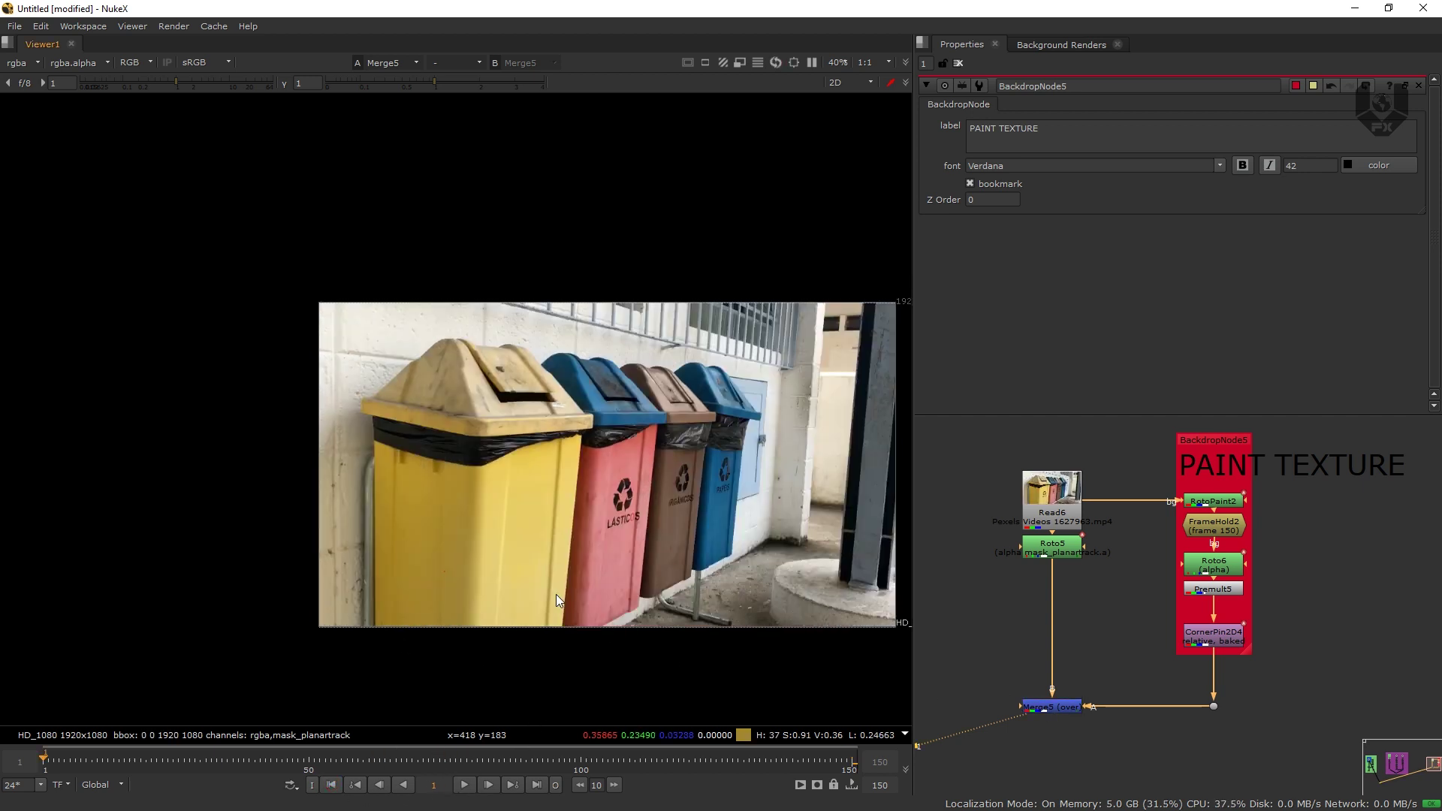
{"action": "scroll", "coordinate": [584, 485], "scroll_direction": "up", "scroll_amount": 6}
{"action": "scroll", "coordinate": [467, 506], "scroll_direction": "up", "scroll_amount": 3}
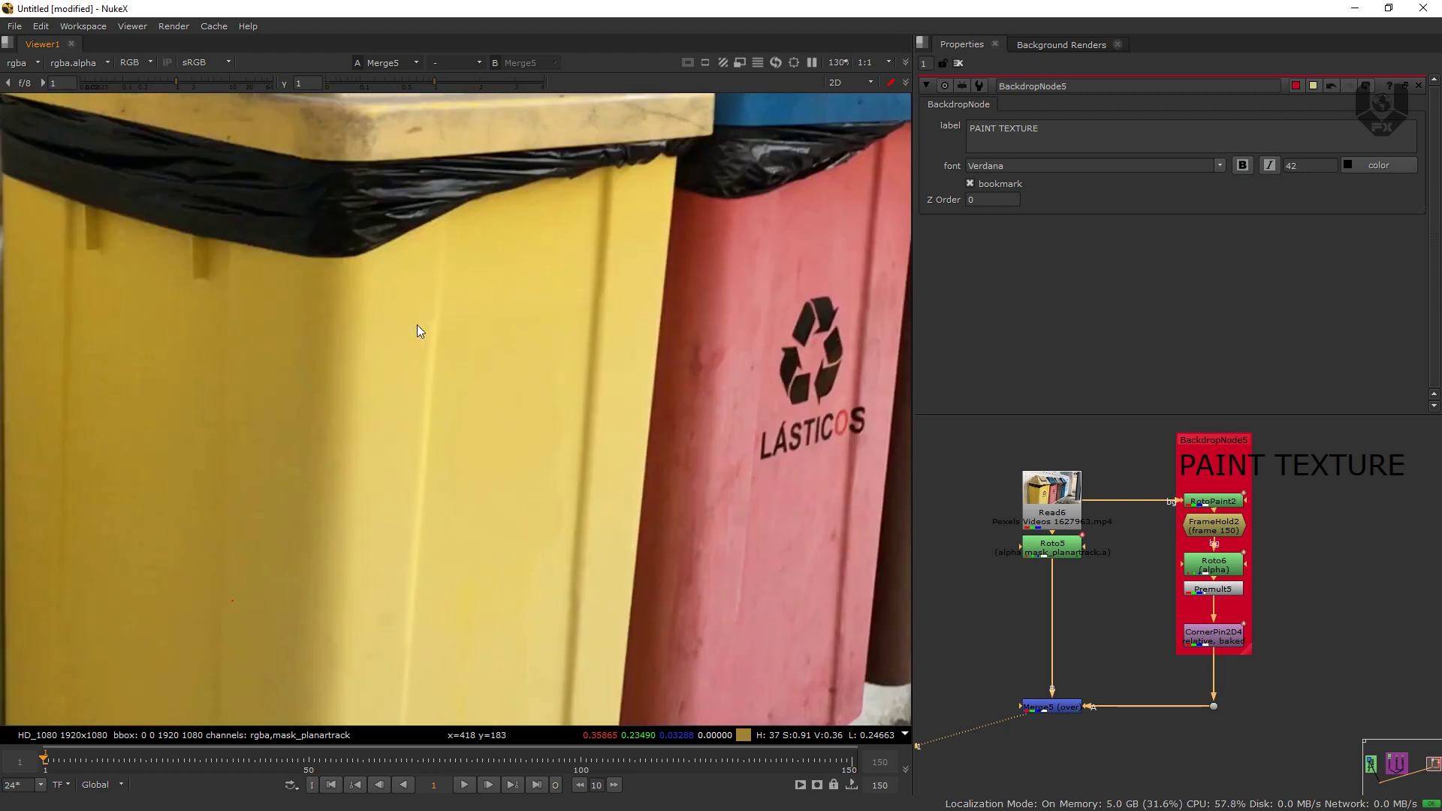
{"action": "scroll", "coordinate": [429, 360], "scroll_direction": "up", "scroll_amount": 4}
{"action": "scroll", "coordinate": [633, 251], "scroll_direction": "down", "scroll_amount": 4}
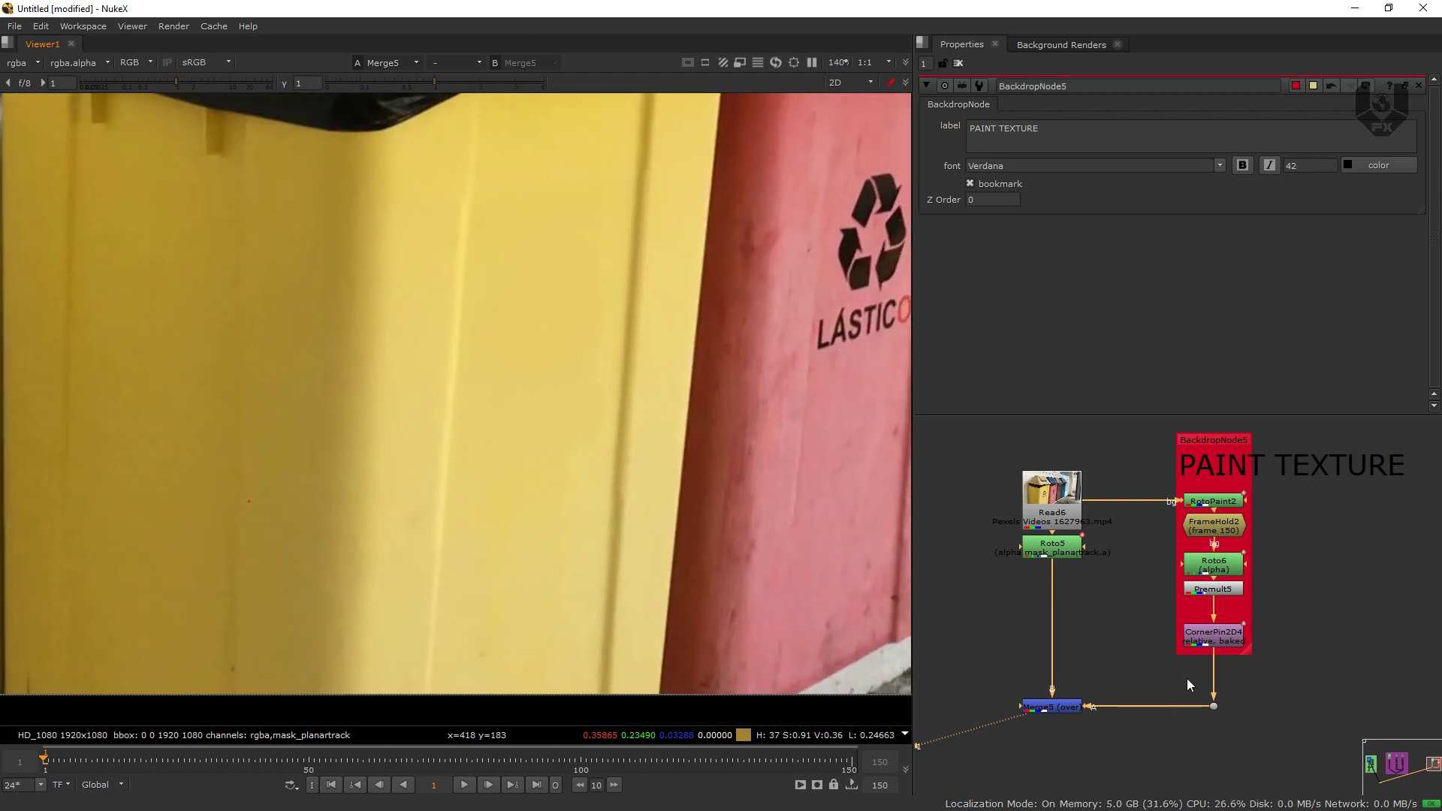
- Insert a Transform node between the CornerPin2D and the Dot
{"action": "left_click", "coordinate": [1251, 683]}
{"action": "left_click", "coordinate": [1221, 637]}
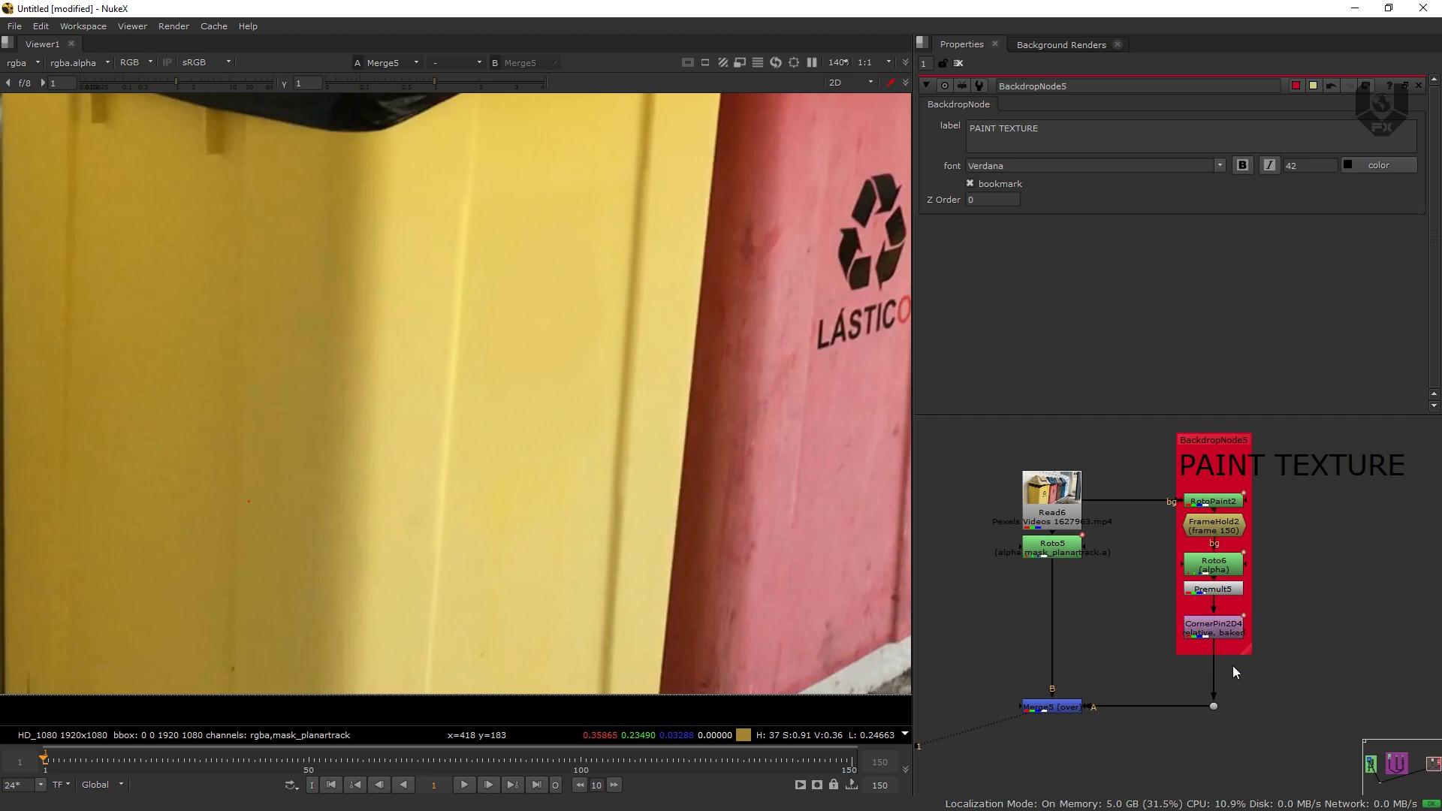
{"action": "key", "text": "t"}
{"action": "left_click_drag", "start_coordinate": [1238, 678], "coordinate": [1221, 673]}
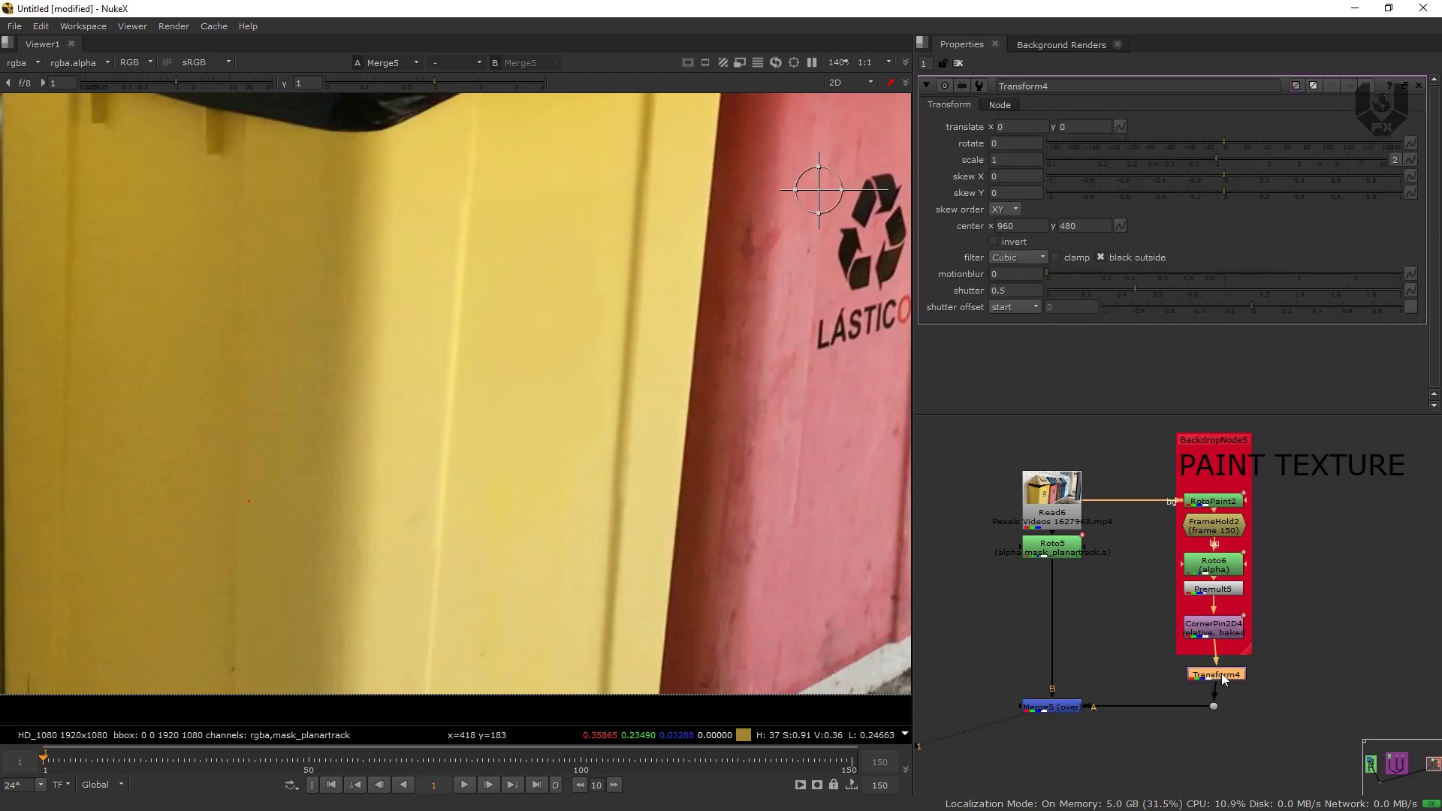
- Set keyframes on the Transform's translate at frames 1 and 150
{"action": "left_click", "coordinate": [1117, 126]}
{"action": "left_click", "coordinate": [1157, 141]}
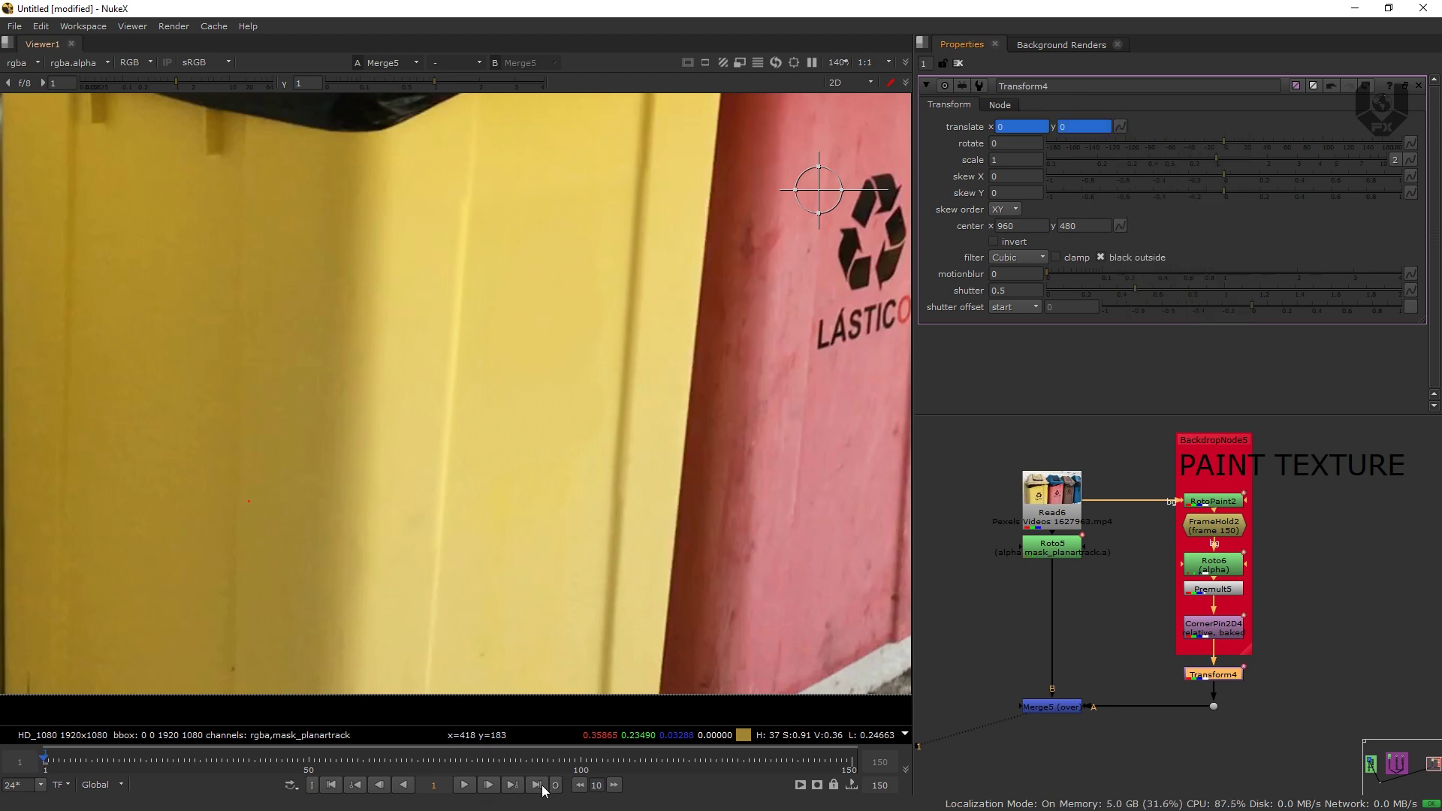
{"action": "left_click", "coordinate": [537, 785]}
{"action": "left_click", "coordinate": [1120, 126]}
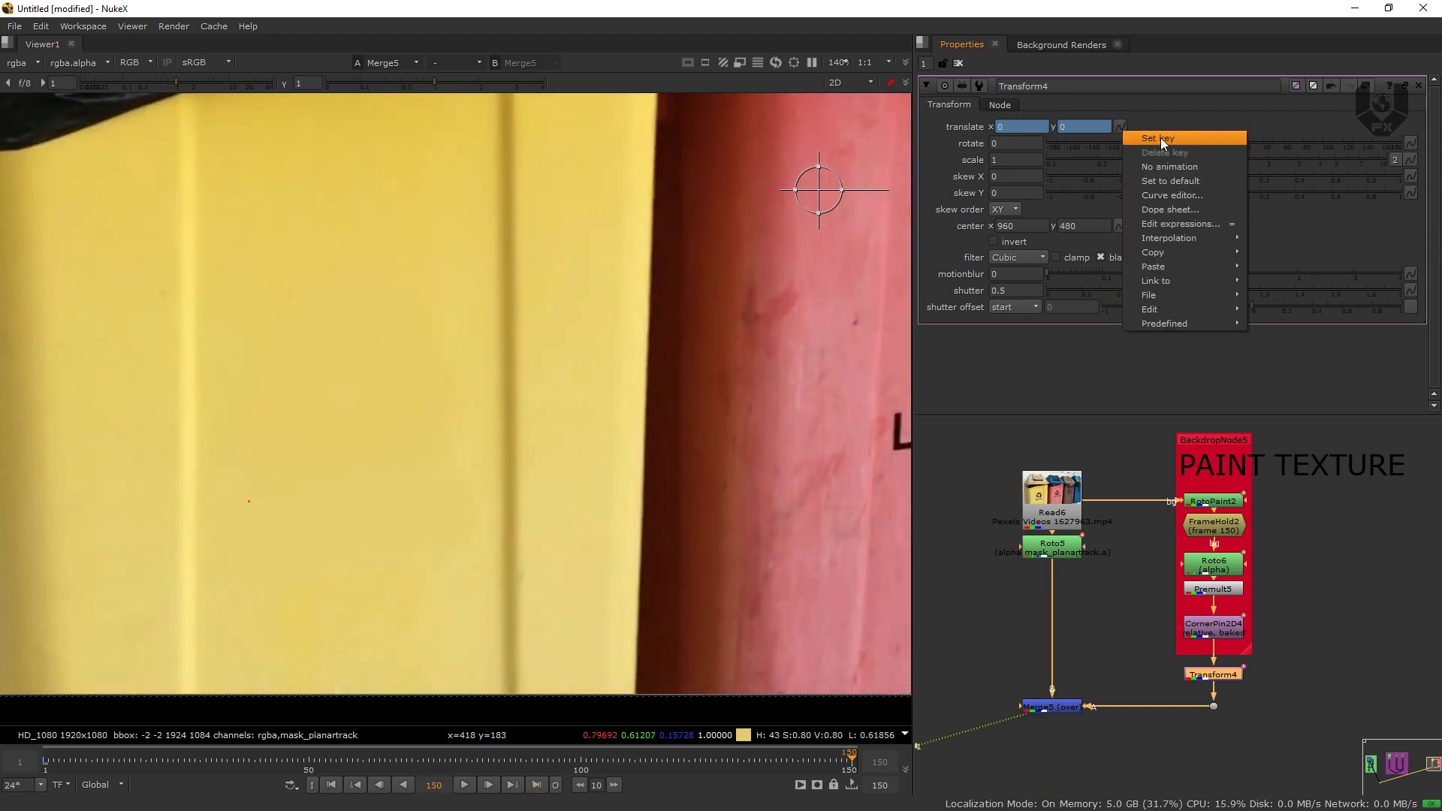
{"action": "left_click", "coordinate": [1161, 143]}
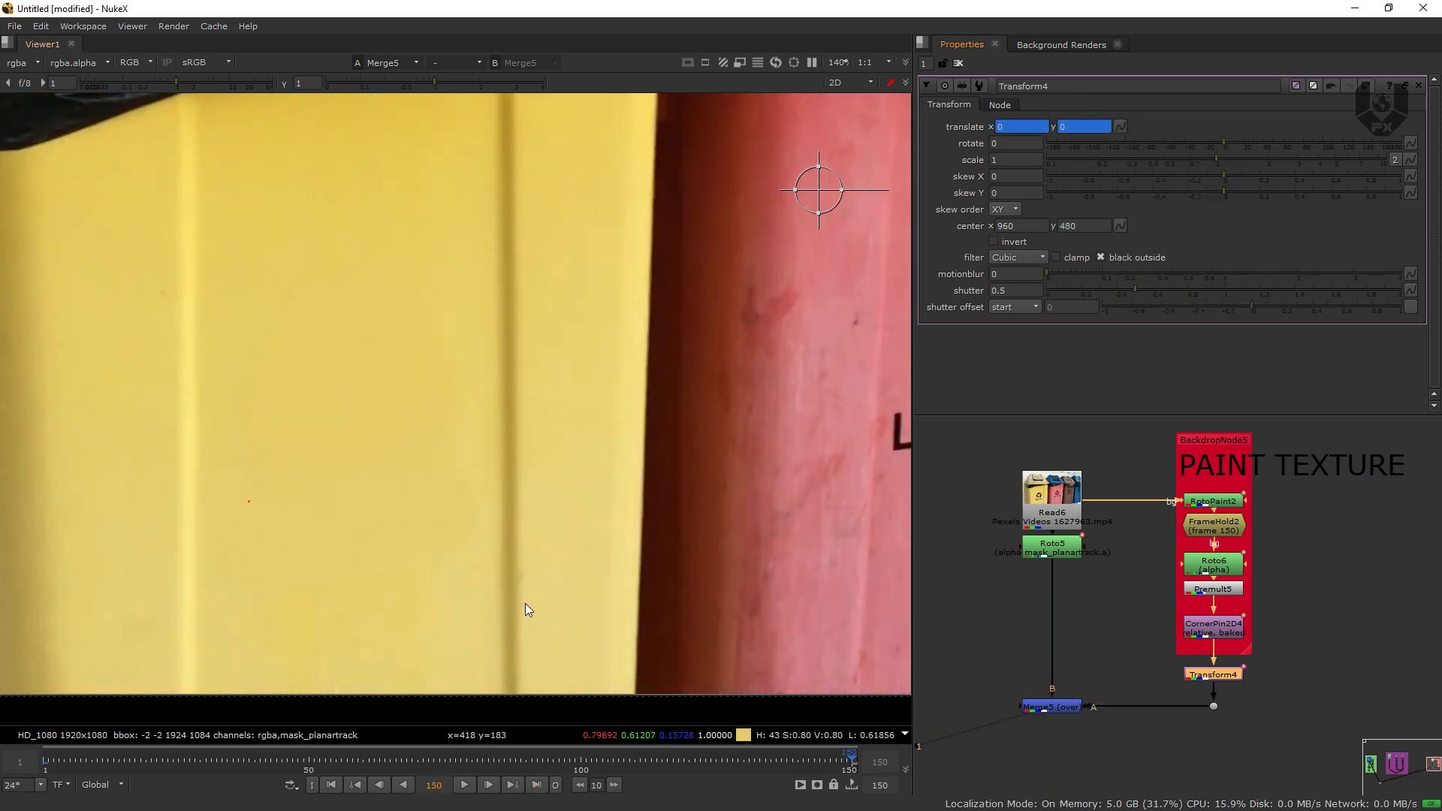
- At frame 1, set the Transform's translate x to 1.83 to align the patch with the yellow bin
{"action": "left_click", "coordinate": [332, 785]}
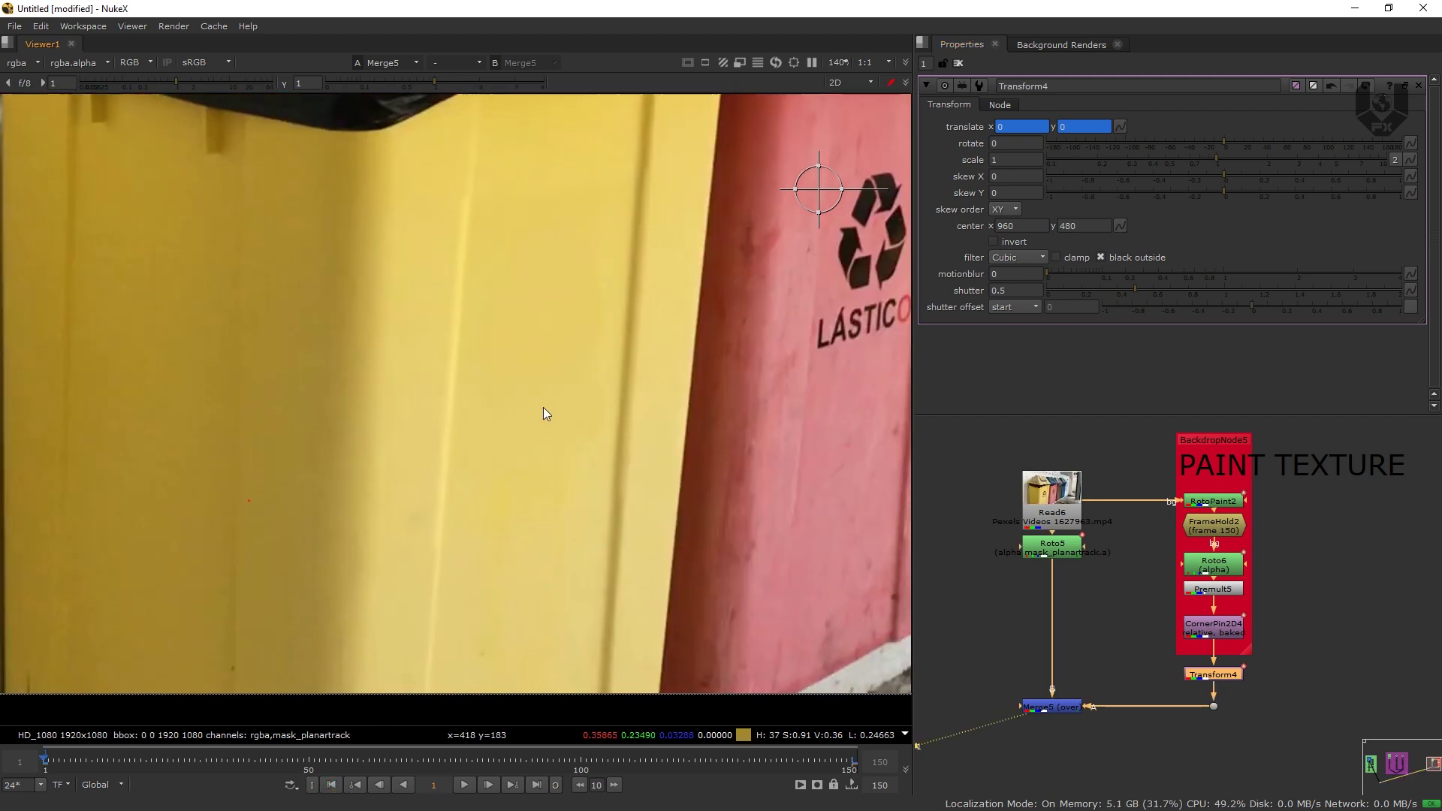
{"action": "scroll", "coordinate": [738, 309], "scroll_direction": "up", "scroll_amount": 2}
{"action": "middle_click_drag", "start_coordinate": [1006, 128], "coordinate": [1069, 136]}
{"action": "left_click_drag", "start_coordinate": [1069, 135], "coordinate": [1403, 117]}
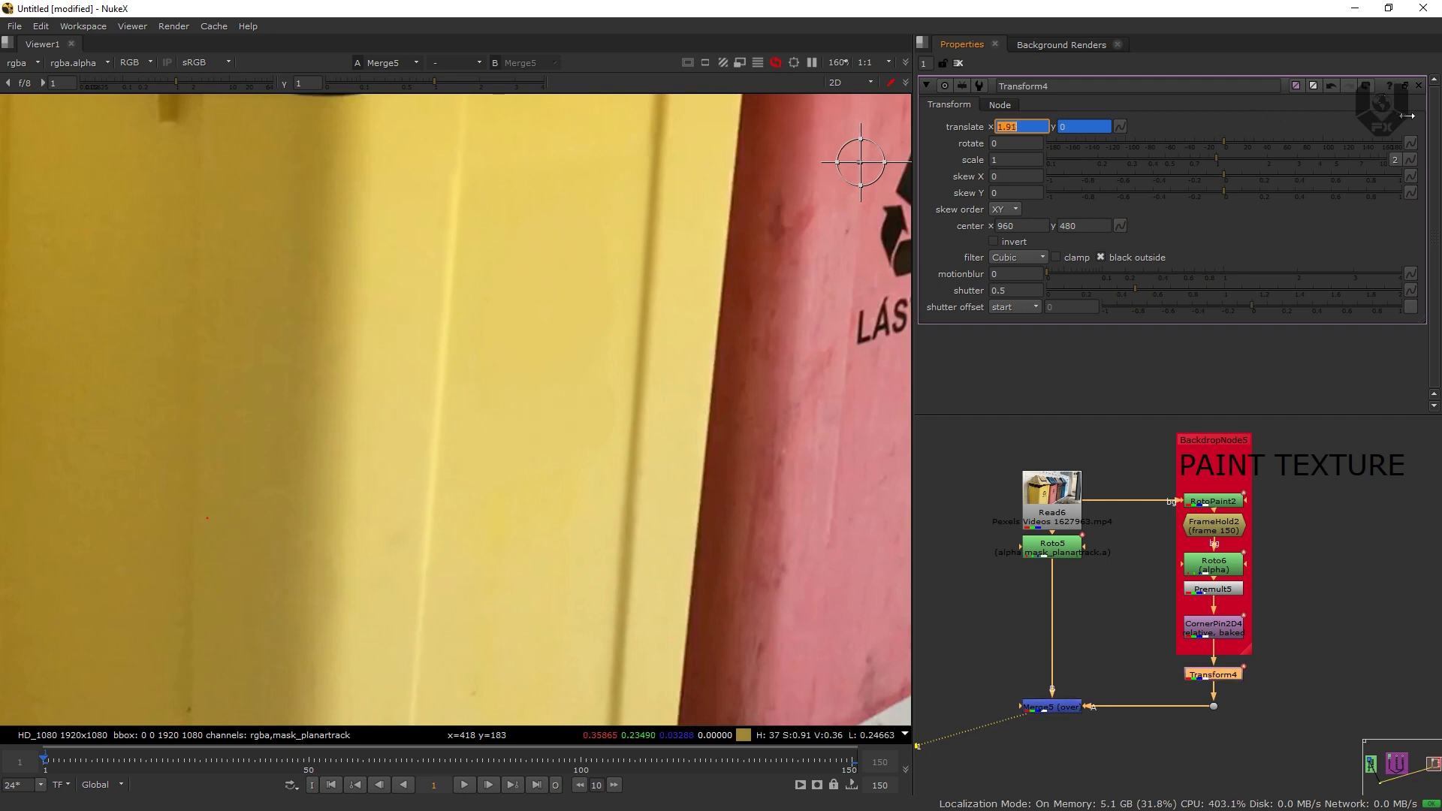
- Disable and re-enable the Transform at frame 1 to compare the patch alignment with and without the offset
{"action": "scroll", "coordinate": [601, 391], "scroll_direction": "down", "scroll_amount": 5}
{"action": "middle_click_drag", "start_coordinate": [598, 386], "coordinate": [547, 413]}
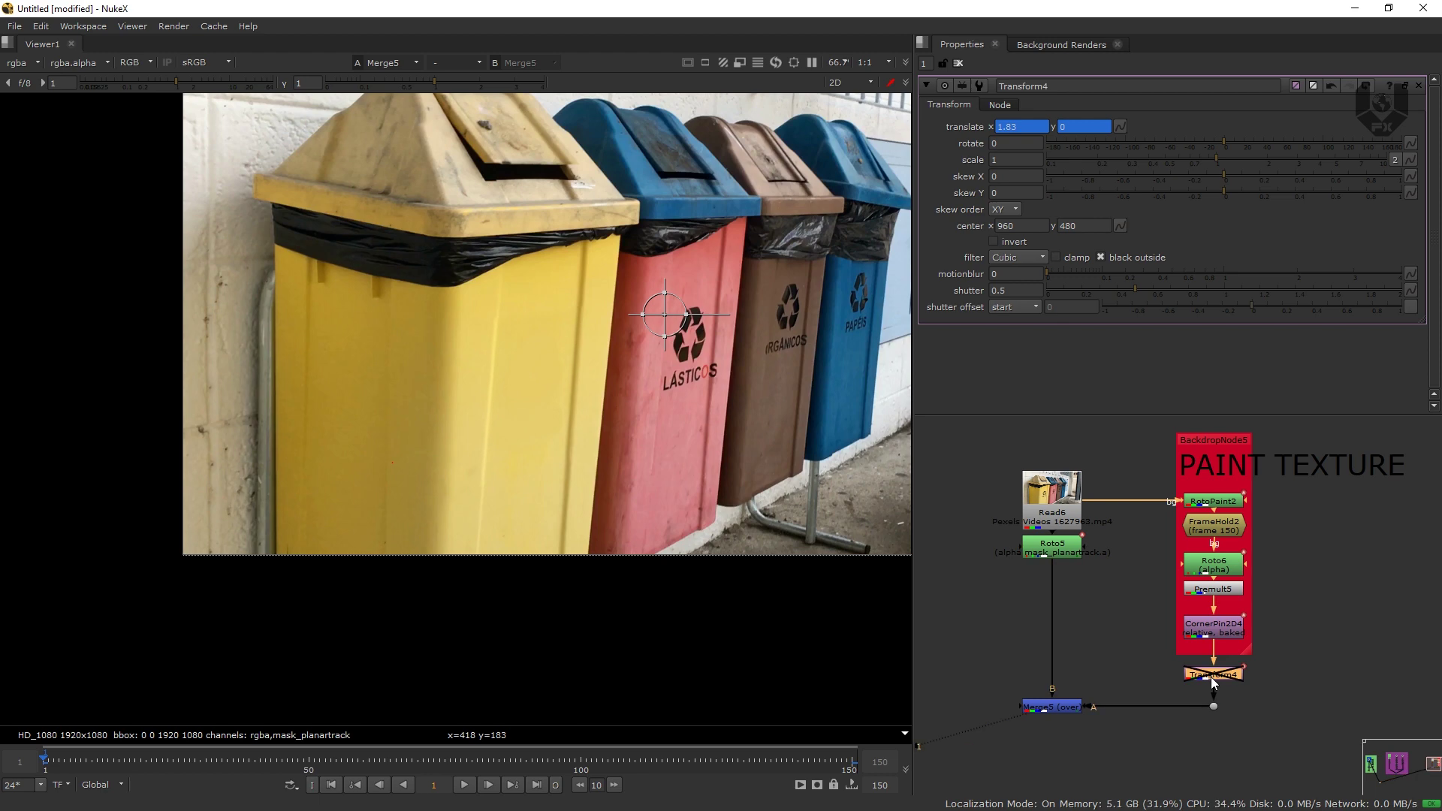
{"action": "key", "text": "d"}
{"action": "scroll", "coordinate": [525, 384], "scroll_direction": "up", "scroll_amount": 3}
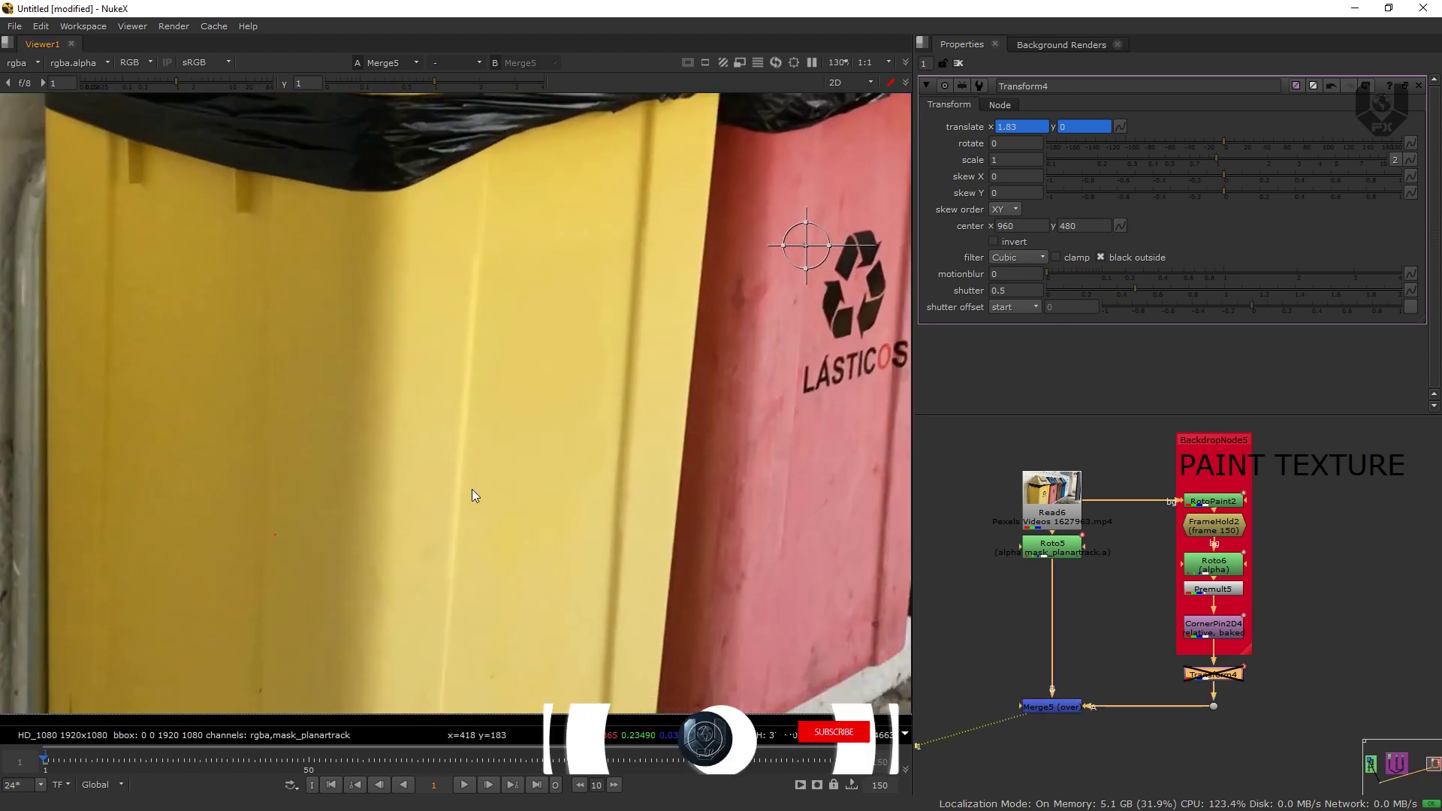
{"action": "key", "text": "d"}
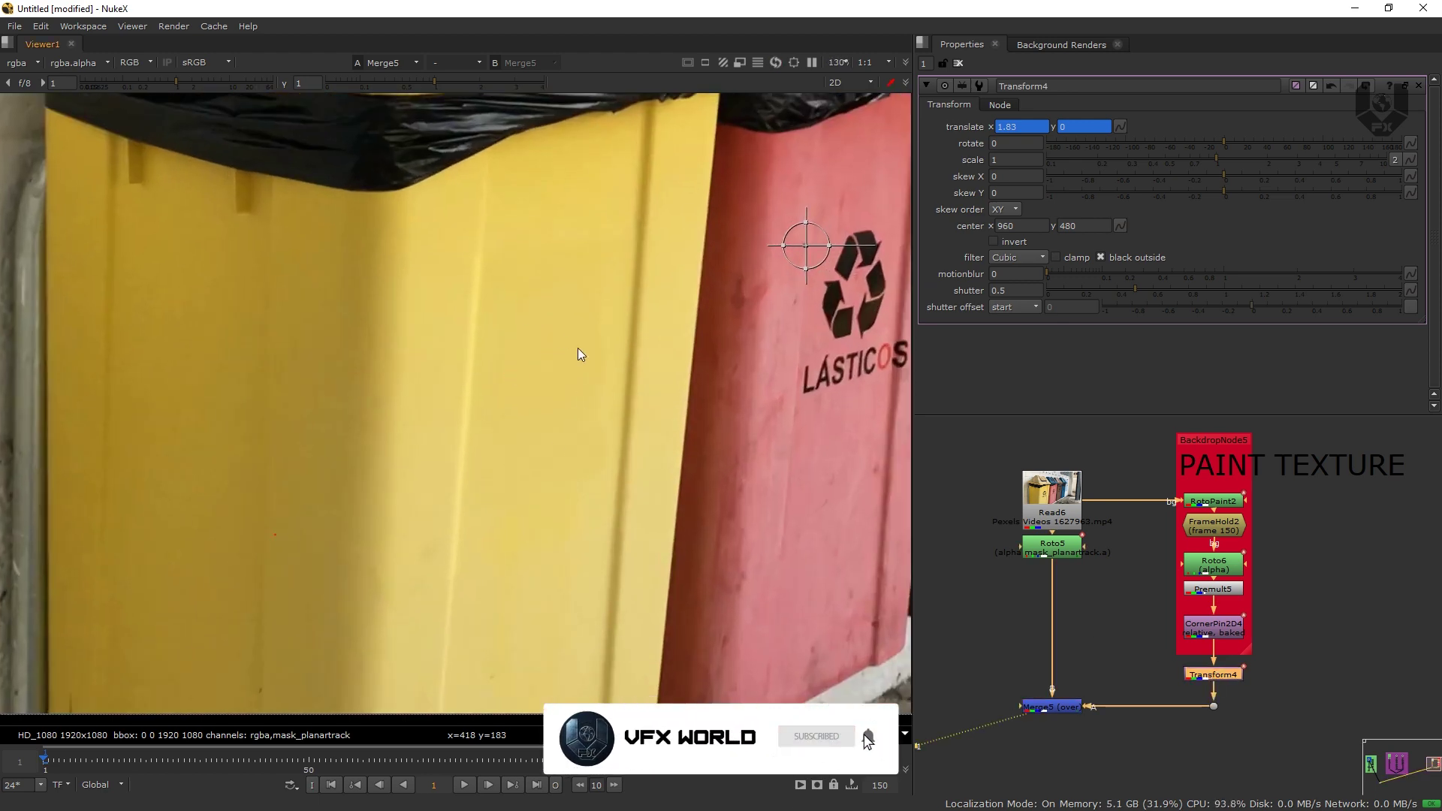
- Play the merged sequence from frame 1 to frame 100 and check how the patch follows the yellow bin
{"action": "scroll", "coordinate": [559, 395], "scroll_direction": "down", "scroll_amount": 3}
{"action": "scroll", "coordinate": [512, 512], "scroll_direction": "up", "scroll_amount": 1}
{"action": "left_click", "coordinate": [472, 785]}
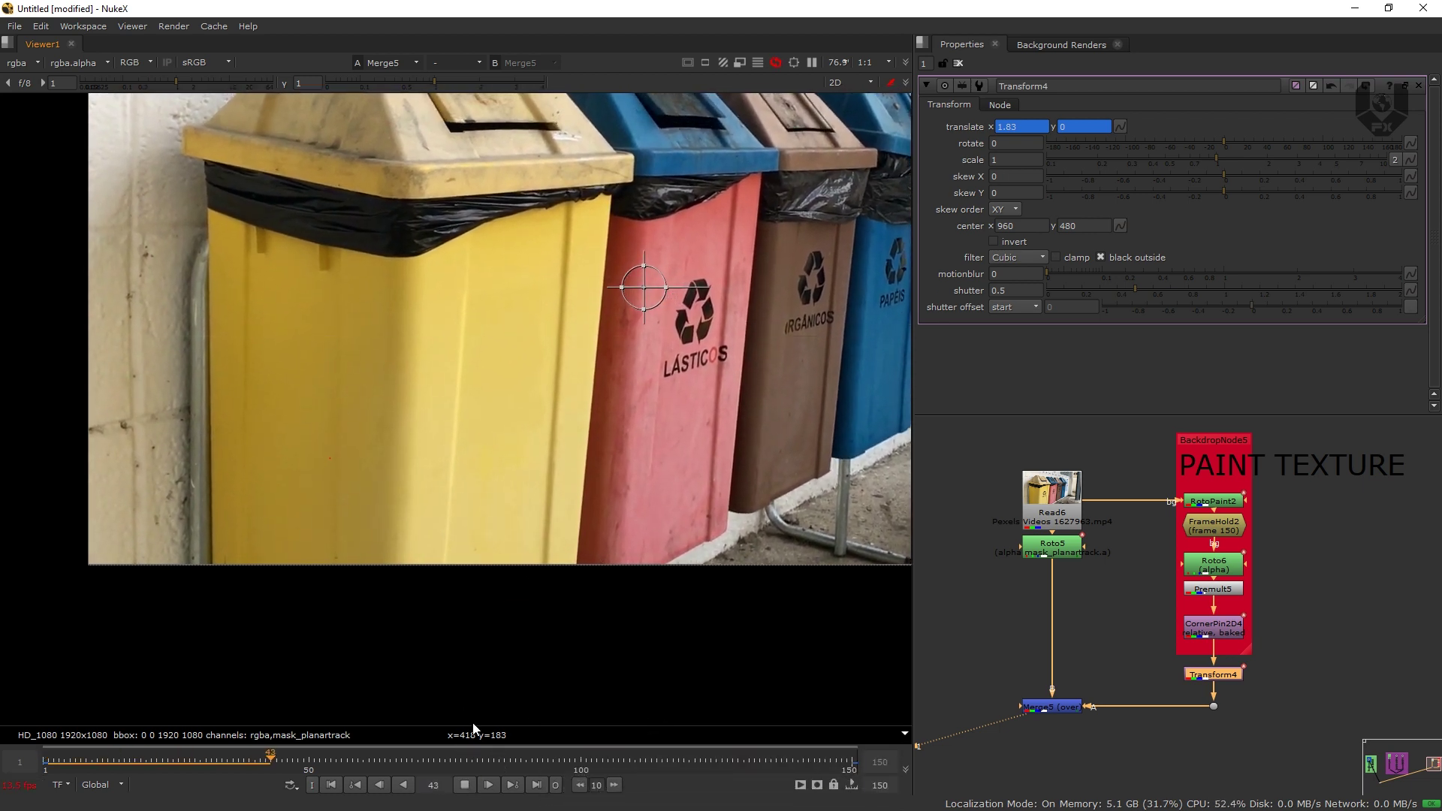
{"action": "left_click", "coordinate": [465, 785]}
{"action": "left_click", "coordinate": [466, 786]}
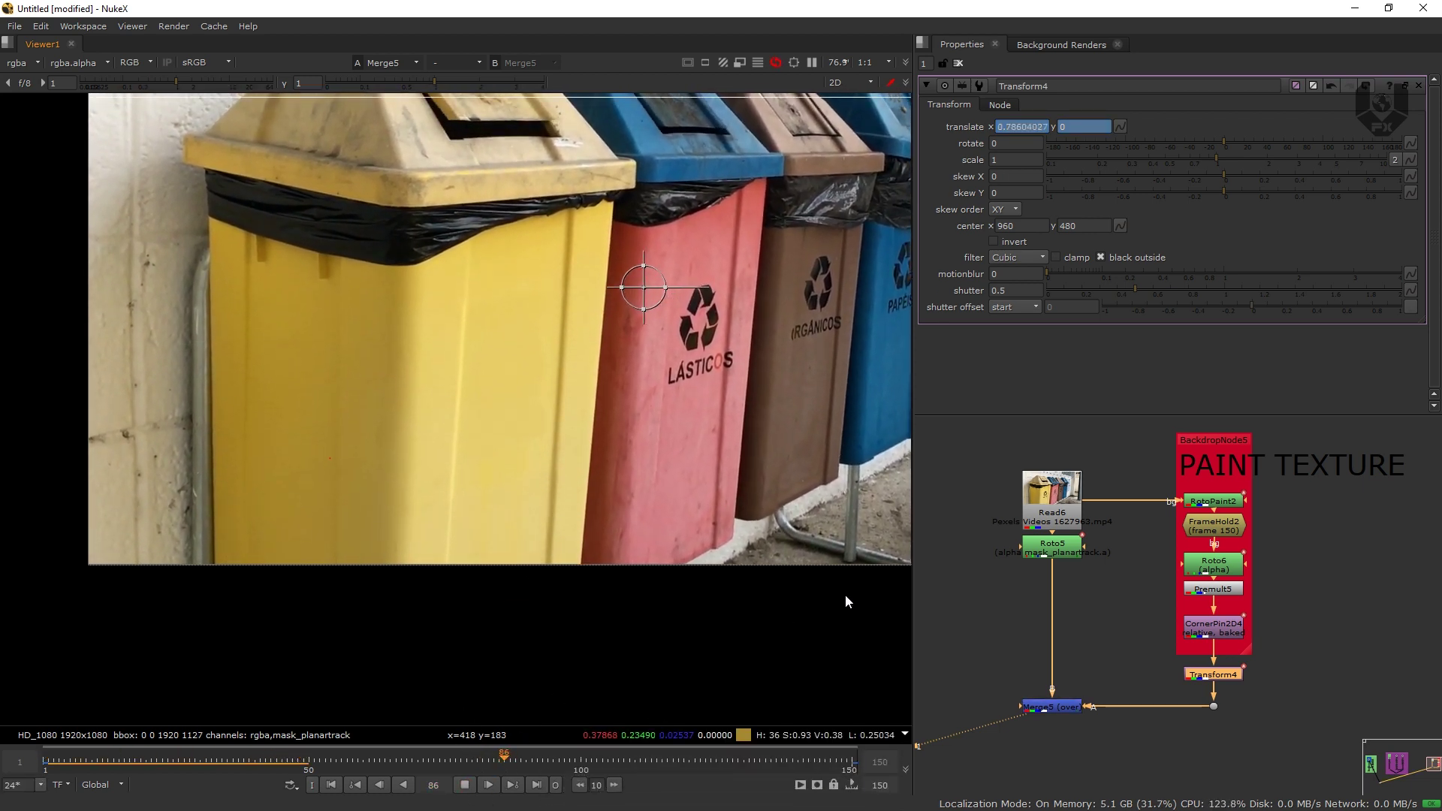
{"action": "left_click", "coordinate": [467, 785]}
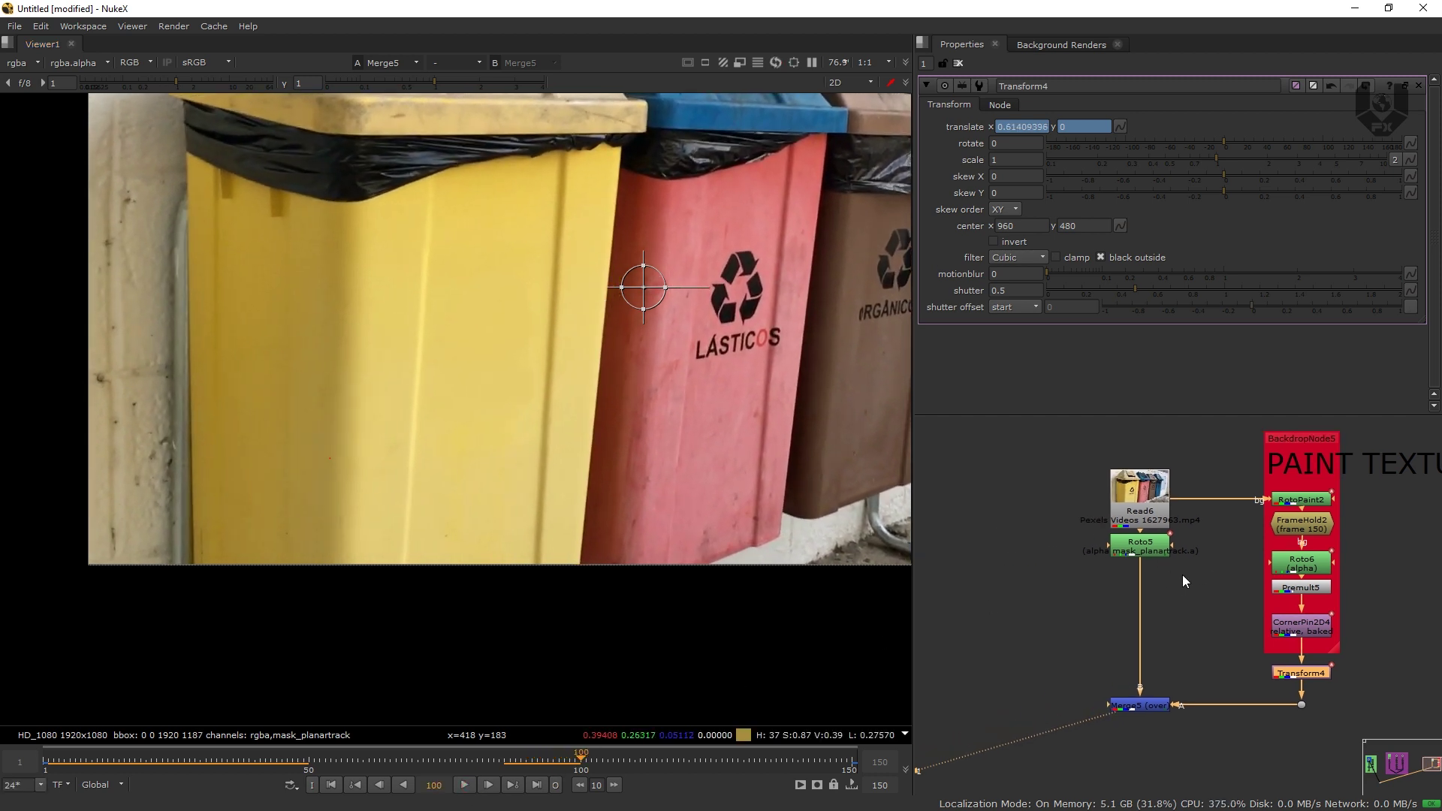
- Select the thumbnail node at the lower end of the green REMOVAL backdrop in the node graph
{"action": "scroll", "coordinate": [1052, 592], "scroll_direction": "down", "scroll_amount": 5}
{"action": "scroll", "coordinate": [1255, 565], "scroll_direction": "up", "scroll_amount": 5}
{"action": "scroll", "coordinate": [1052, 647], "scroll_direction": "up", "scroll_amount": 1}
{"action": "left_click", "coordinate": [997, 615]}
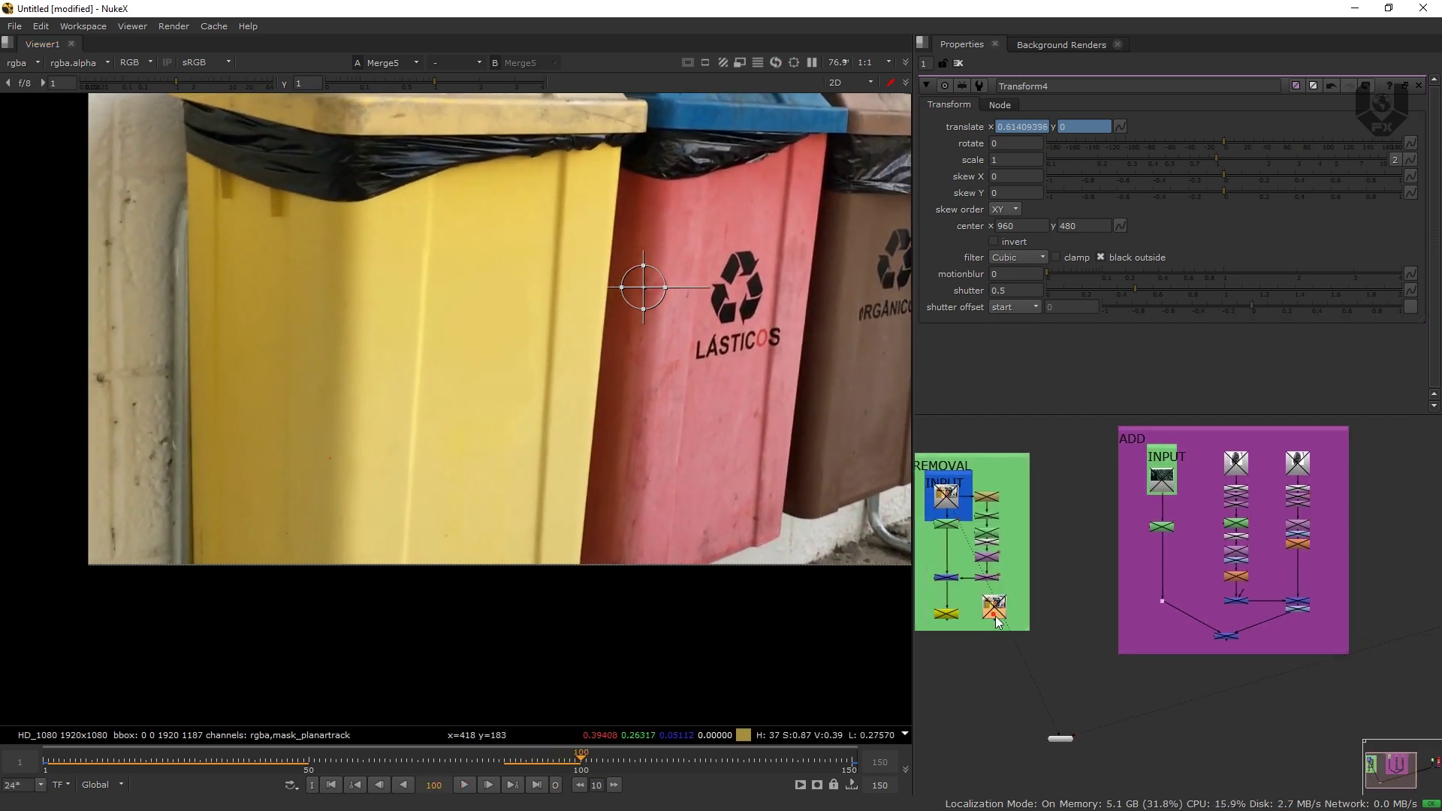